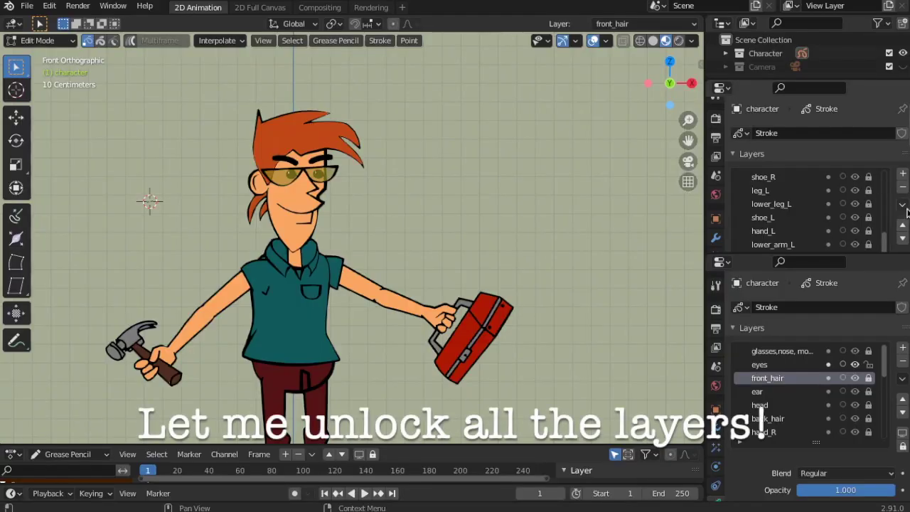
Unlock all layers of the character's grease pencil object and switch to Object Mode
{"action": "left_click", "coordinate": [902, 204]}
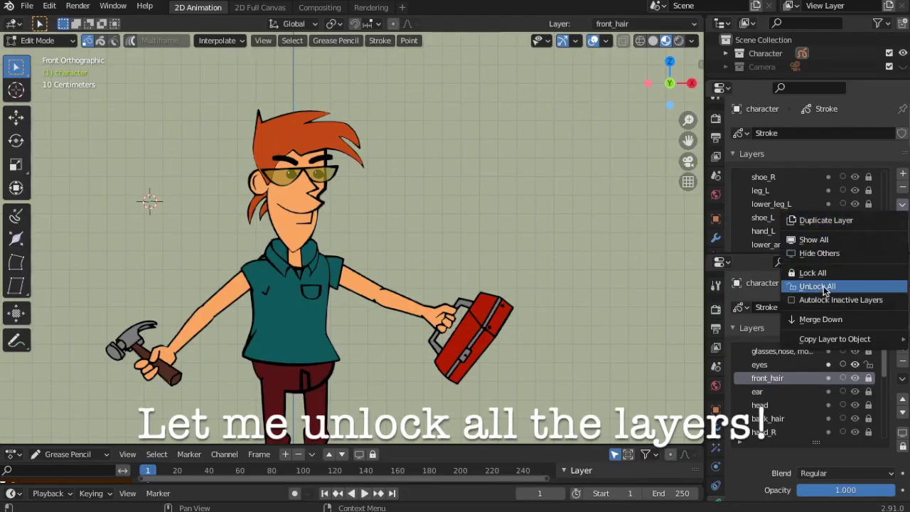
{"action": "left_click", "coordinate": [817, 286]}
{"action": "left_click", "coordinate": [41, 41]}
{"action": "left_click", "coordinate": [50, 57]}
{"action": "scroll", "coordinate": [235, 182], "scroll_direction": "down", "scroll_amount": 3}
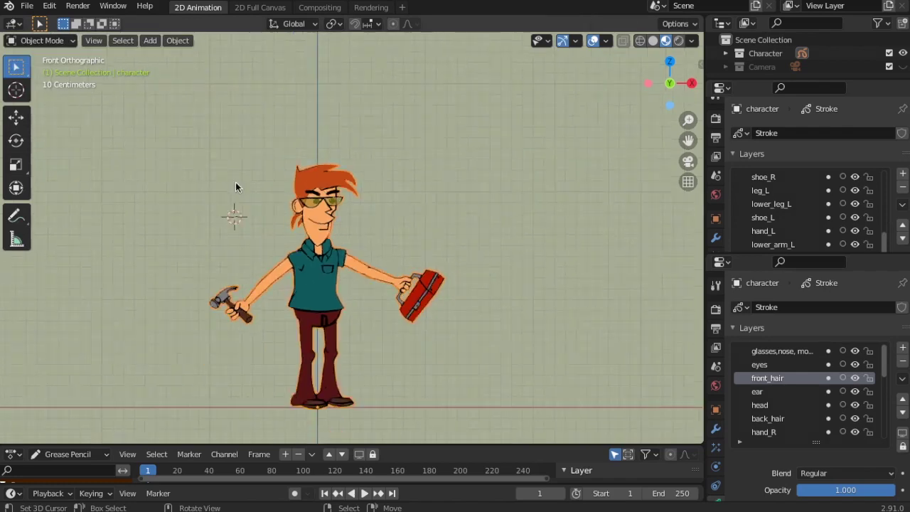
{"action": "scroll", "coordinate": [236, 182], "scroll_direction": "up", "scroll_amount": 3}
Show the character's materials in the lower properties editor and look through its layer and material lists
{"action": "scroll", "coordinate": [861, 207], "scroll_direction": "up", "scroll_amount": 5}
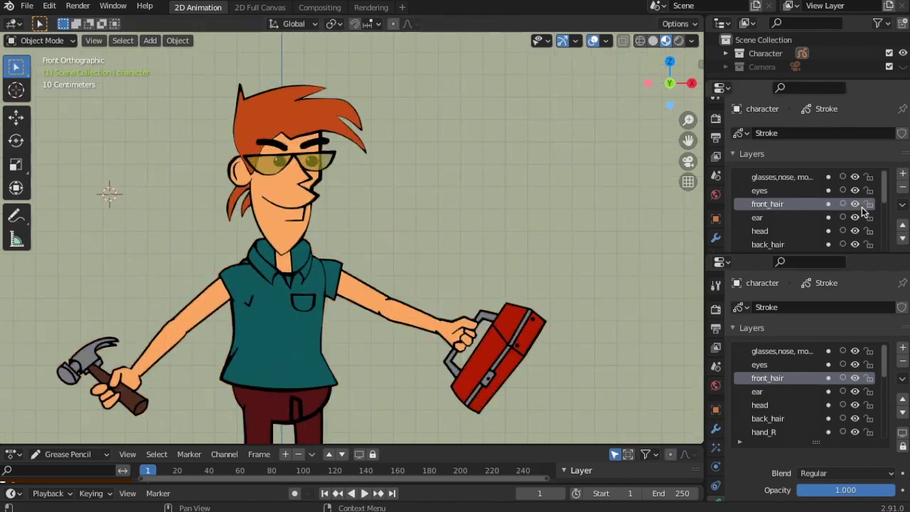
{"action": "scroll", "coordinate": [862, 207], "scroll_direction": "down", "scroll_amount": 5}
{"action": "scroll", "coordinate": [822, 377], "scroll_direction": "down", "scroll_amount": 1}
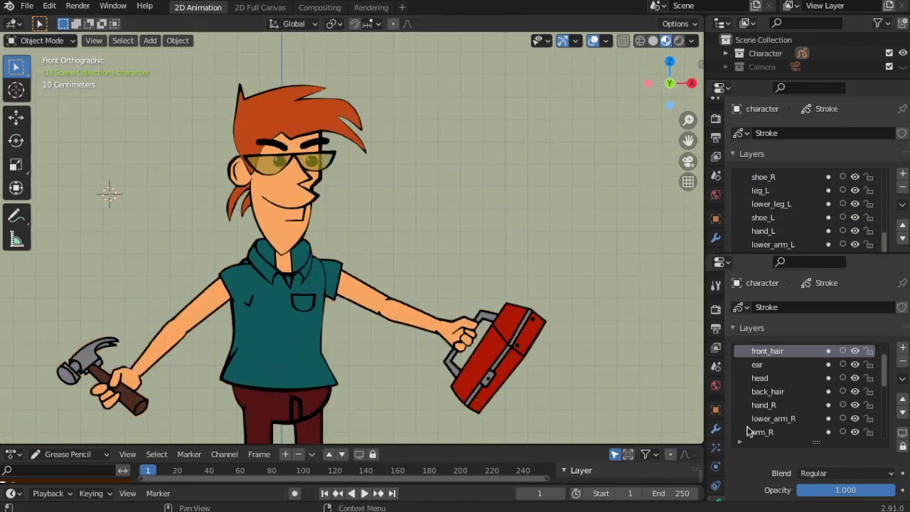
{"action": "scroll", "coordinate": [748, 430], "scroll_direction": "down", "scroll_amount": 1}
{"action": "left_click", "coordinate": [716, 462]}
{"action": "scroll", "coordinate": [803, 342], "scroll_direction": "up", "scroll_amount": 6}
{"action": "scroll", "coordinate": [815, 320], "scroll_direction": "down", "scroll_amount": 6}
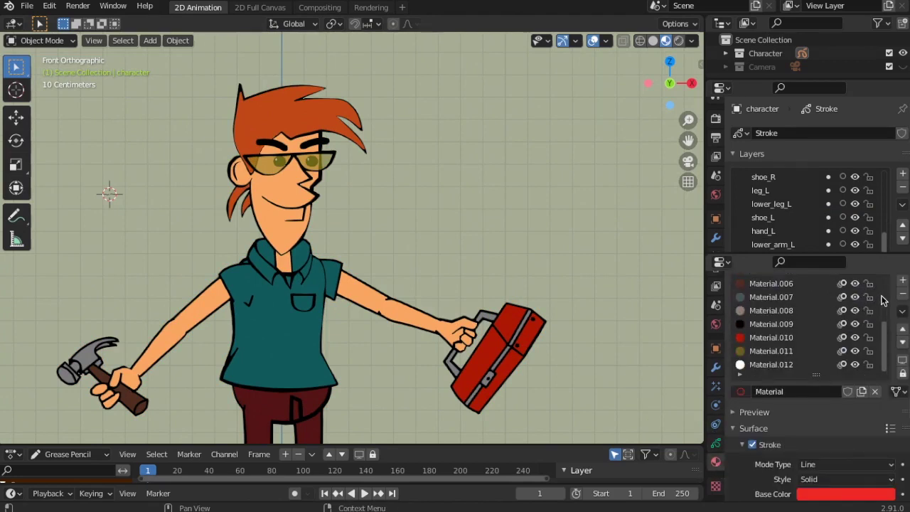
{"action": "scroll", "coordinate": [878, 369], "scroll_direction": "up", "scroll_amount": 6}
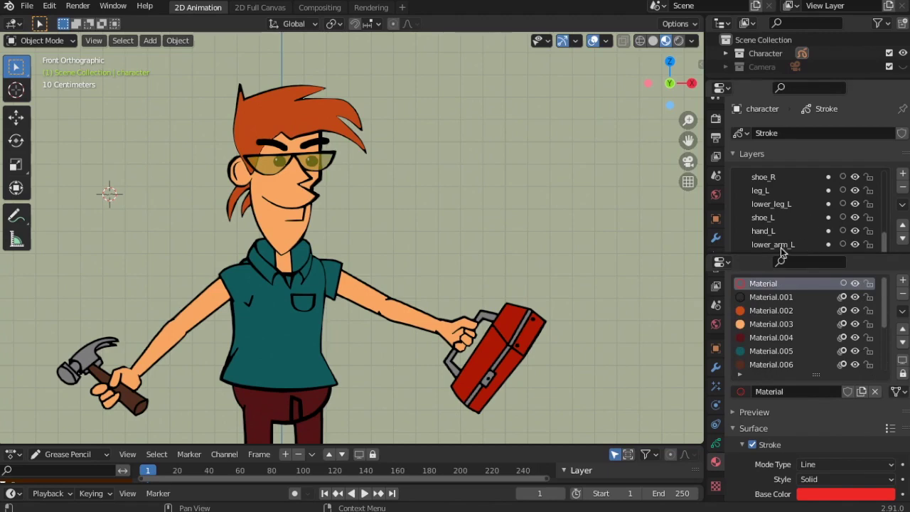
Enlarge the upper properties editor in height and width to show more of the layer list
{"action": "left_click_drag", "start_coordinate": [772, 254], "coordinate": [772, 390]}
{"action": "left_click_drag", "start_coordinate": [711, 289], "coordinate": [494, 273]}
{"action": "scroll", "coordinate": [696, 228], "scroll_direction": "up", "scroll_amount": 5}
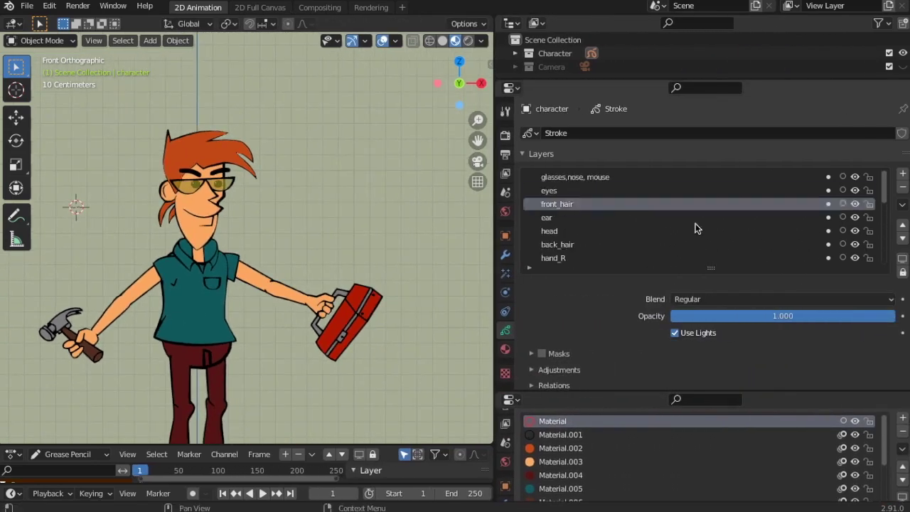
Toggle the head layer's visibility several times to check which parts of the drawing it holds
{"action": "left_click", "coordinate": [856, 231]}
{"action": "left_click", "coordinate": [858, 231]}
{"action": "left_click", "coordinate": [858, 232]}
{"action": "left_click", "coordinate": [859, 231]}
{"action": "left_click", "coordinate": [858, 231]}
{"action": "left_click", "coordinate": [858, 231]}
{"action": "left_click", "coordinate": [858, 231]}
{"action": "left_click", "coordinate": [857, 232]}
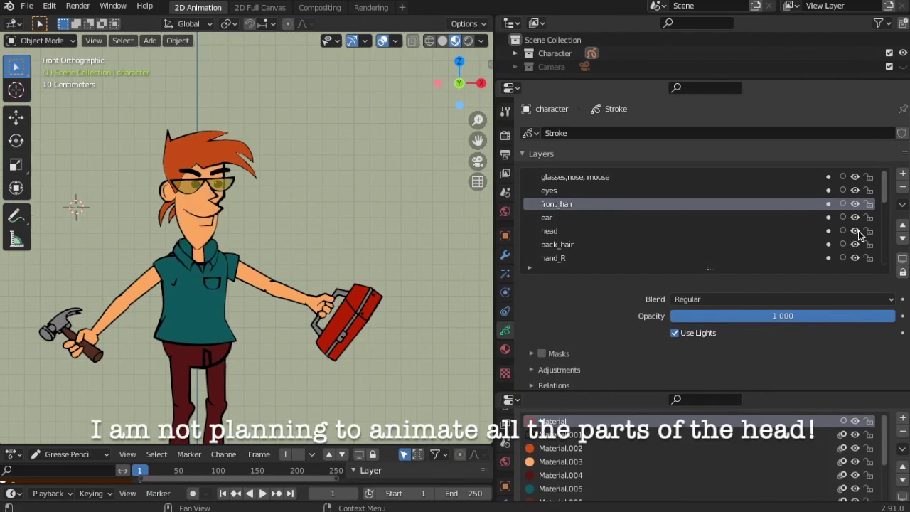
{"action": "left_click", "coordinate": [857, 232]}
{"action": "left_click", "coordinate": [857, 232]}
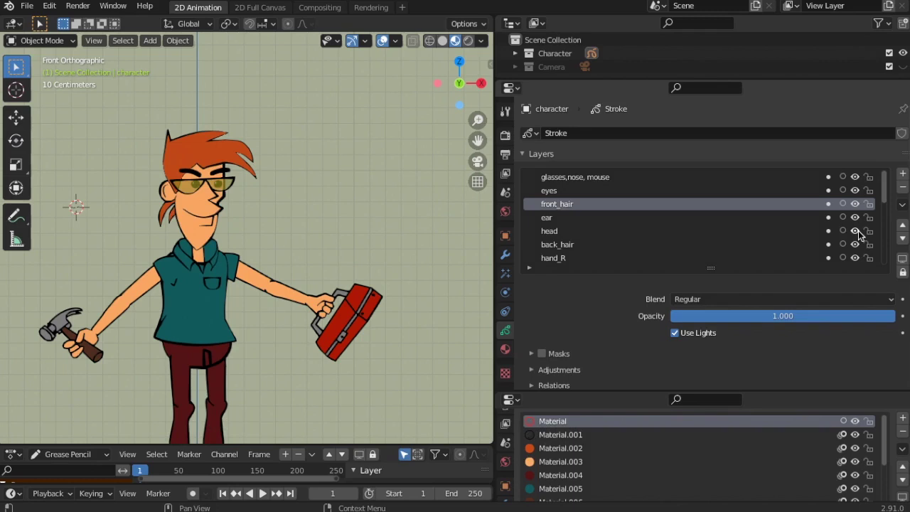
{"action": "left_click", "coordinate": [857, 232]}
{"action": "left_click", "coordinate": [857, 231]}
Merge the front_hair, ear and head layers down in turn into the back_hair layer
{"action": "left_click", "coordinate": [902, 204]}
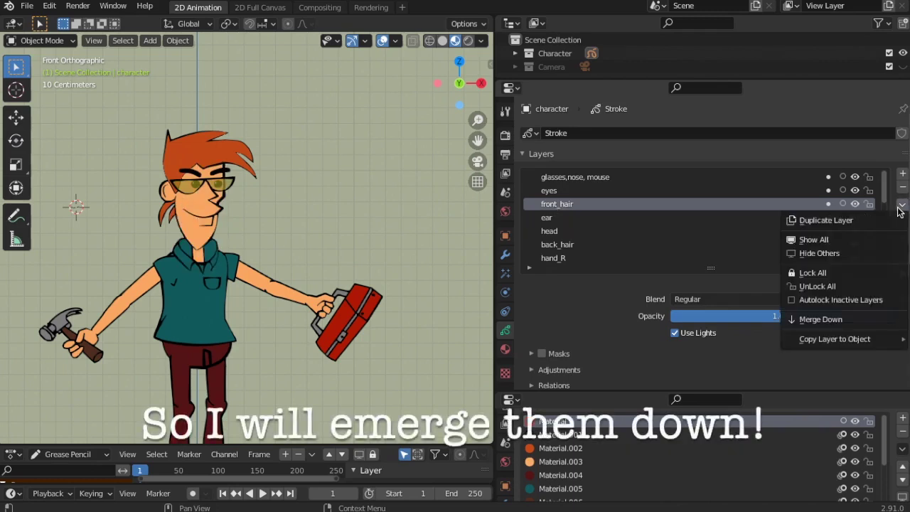
{"action": "left_click", "coordinate": [818, 319]}
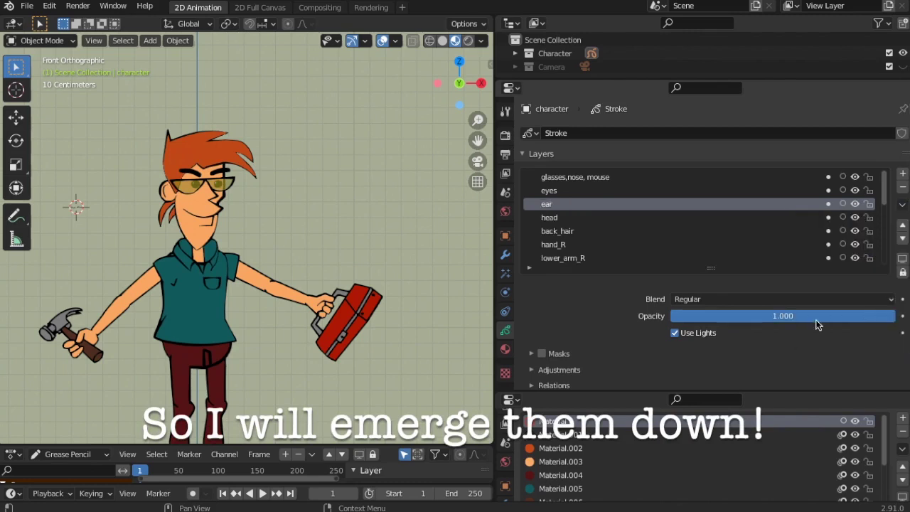
{"action": "left_click", "coordinate": [902, 205]}
{"action": "left_click", "coordinate": [818, 322]}
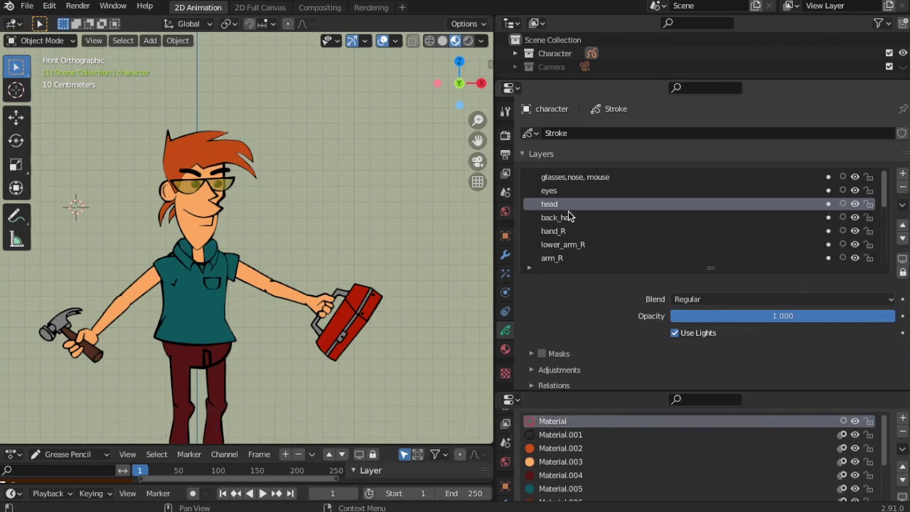
{"action": "left_click", "coordinate": [902, 205]}
{"action": "left_click", "coordinate": [803, 319]}
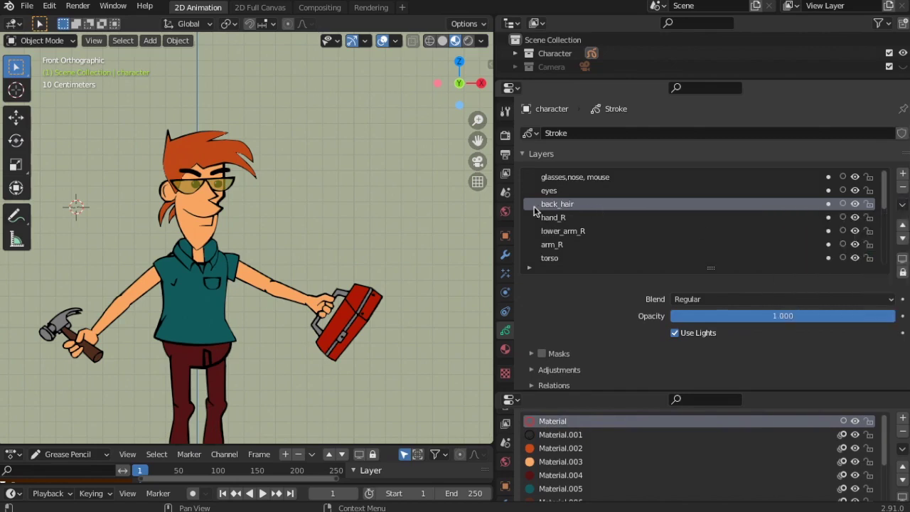
Rename the merged back_hair layer to head and toggle its visibility to check its contents
{"action": "double_click", "coordinate": [557, 206]}
{"action": "key", "text": "BackSpace"}
{"action": "left_click", "coordinate": [858, 203]}
{"action": "left_click", "coordinate": [858, 203]}
{"action": "left_click", "coordinate": [858, 204]}
{"action": "left_click", "coordinate": [858, 204]}
{"action": "left_click", "coordinate": [858, 203]}
{"action": "left_click", "coordinate": [858, 203]}
{"action": "left_click", "coordinate": [859, 203]}
{"action": "left_click", "coordinate": [858, 203]}
Toggle the visibility of the "glasses,nose, mouse" layer and the eyes layer to check what each holds
{"action": "left_click", "coordinate": [856, 177]}
{"action": "left_click", "coordinate": [856, 177]}
{"action": "left_click", "coordinate": [855, 177]}
{"action": "left_click", "coordinate": [855, 177]}
{"action": "left_click", "coordinate": [855, 177]}
{"action": "left_click", "coordinate": [855, 177]}
{"action": "left_click", "coordinate": [855, 191]}
{"action": "left_click", "coordinate": [856, 191]}
{"action": "left_click", "coordinate": [856, 190]}
{"action": "left_click", "coordinate": [855, 190]}
{"action": "left_click", "coordinate": [856, 191]}
{"action": "left_click", "coordinate": [855, 190]}
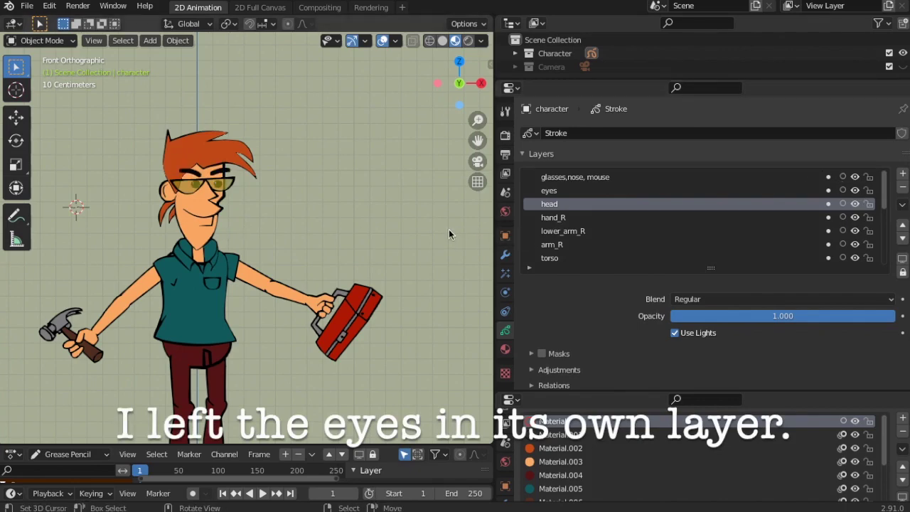
Enter Edit Mode on the character to clean up the check-shaped stroke beside the arm_R sleeve
{"action": "scroll", "coordinate": [697, 229], "scroll_direction": "down", "scroll_amount": 3}
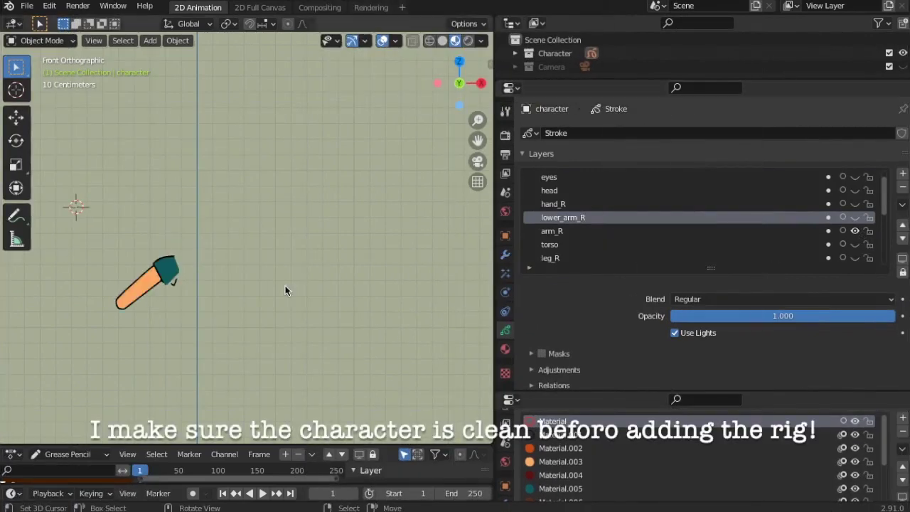
{"action": "scroll", "coordinate": [167, 283], "scroll_direction": "up", "scroll_amount": 4}
{"action": "middle_click_drag", "start_coordinate": [165, 301], "coordinate": [313, 214], "text": "shift"}
{"action": "scroll", "coordinate": [312, 227], "scroll_direction": "up", "scroll_amount": 6}
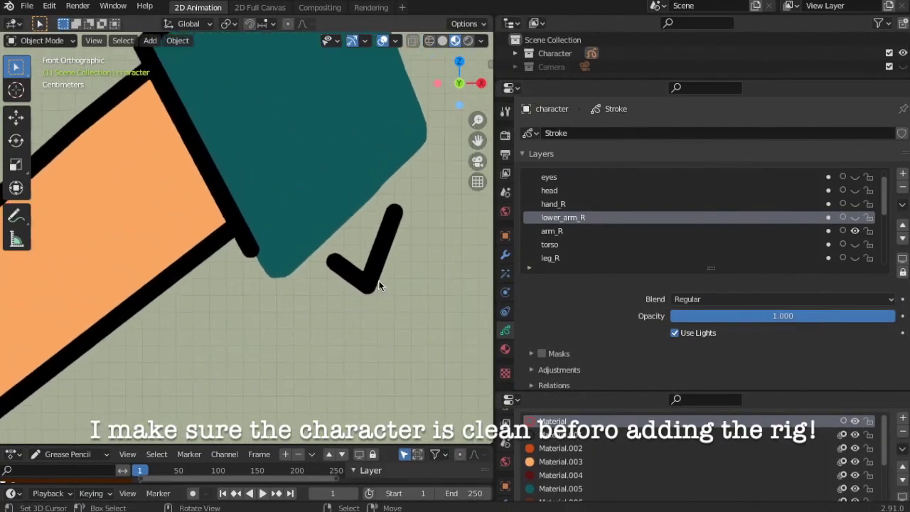
{"action": "left_click", "coordinate": [62, 40]}
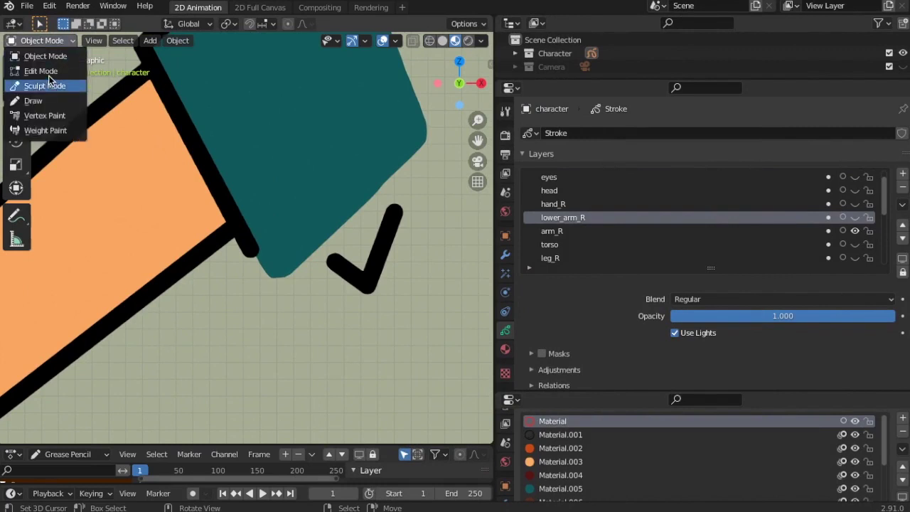
{"action": "left_click", "coordinate": [48, 75]}
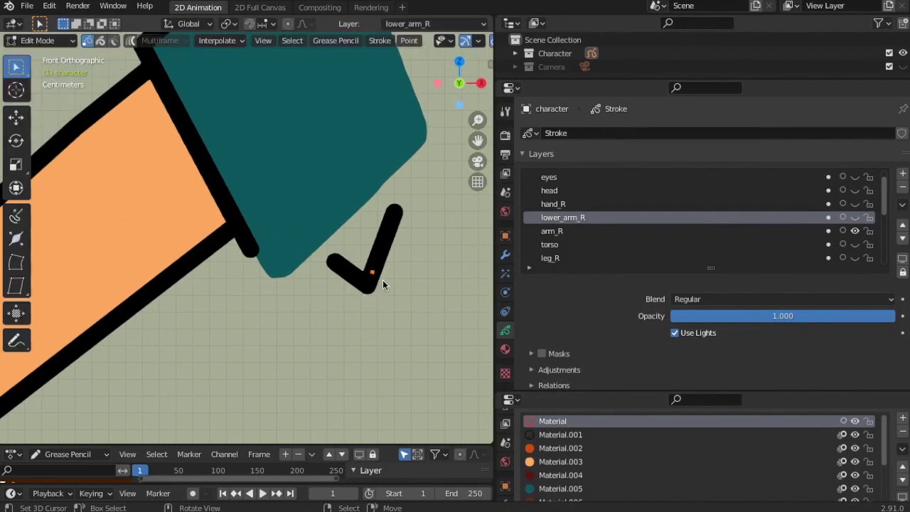
Rotate the stray check-shaped stroke to match the angle of the sleeve's lower corner
{"action": "key", "text": "a"}
{"action": "key", "text": "r"}
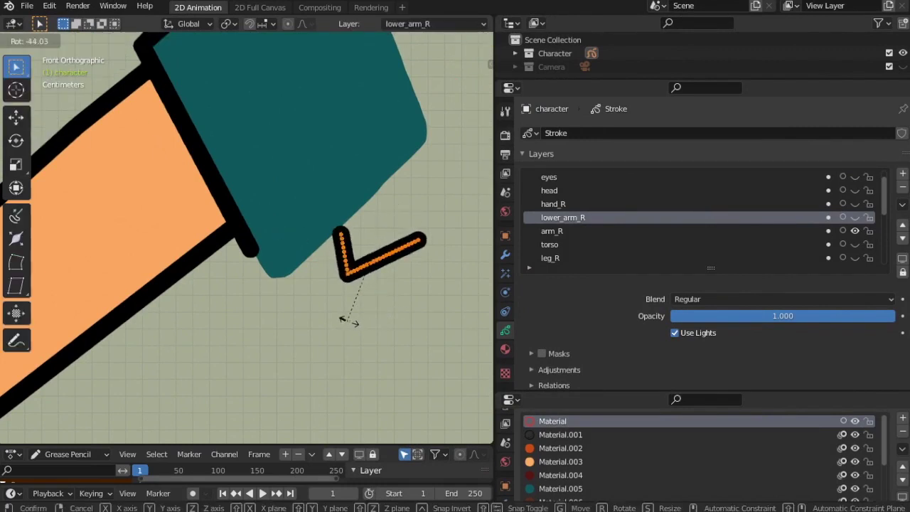
{"action": "left_click", "coordinate": [366, 322]}
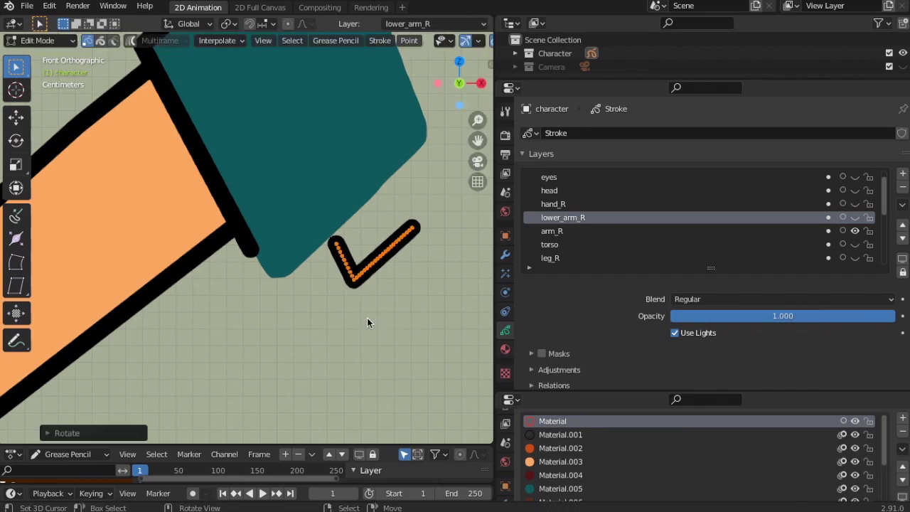
Select the whole stray stroke, try moving it onto the sleeve's lower corner, and delete it
{"action": "left_click", "coordinate": [258, 266]}
{"action": "left_click", "coordinate": [379, 277]}
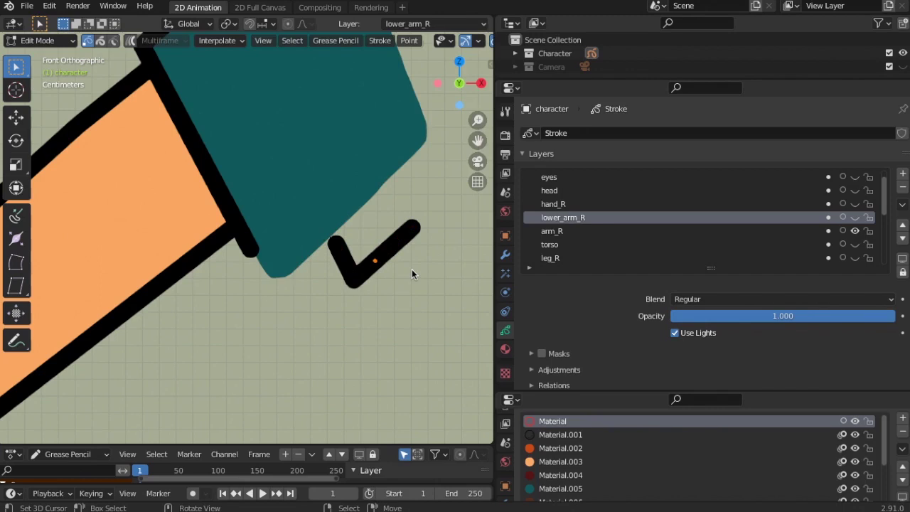
{"action": "key", "text": "ctrl+l"}
{"action": "key", "text": "g"}
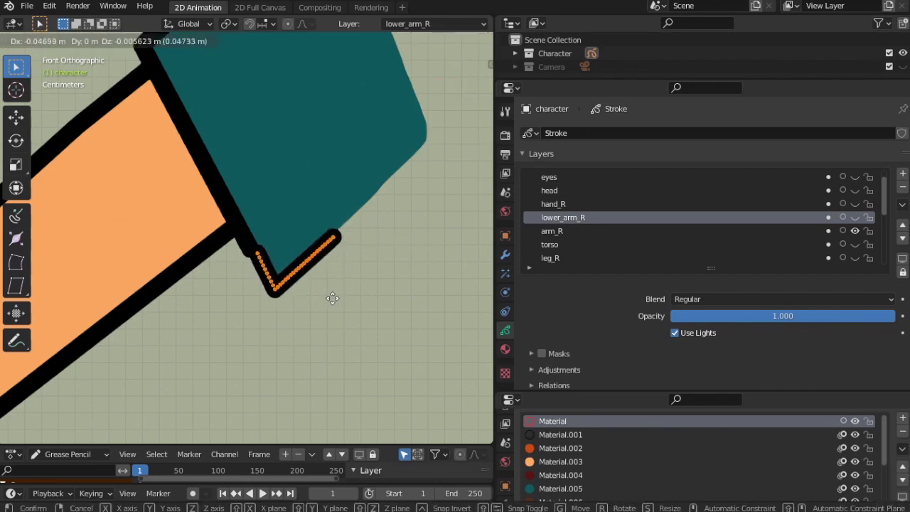
{"action": "left_click", "coordinate": [411, 292]}
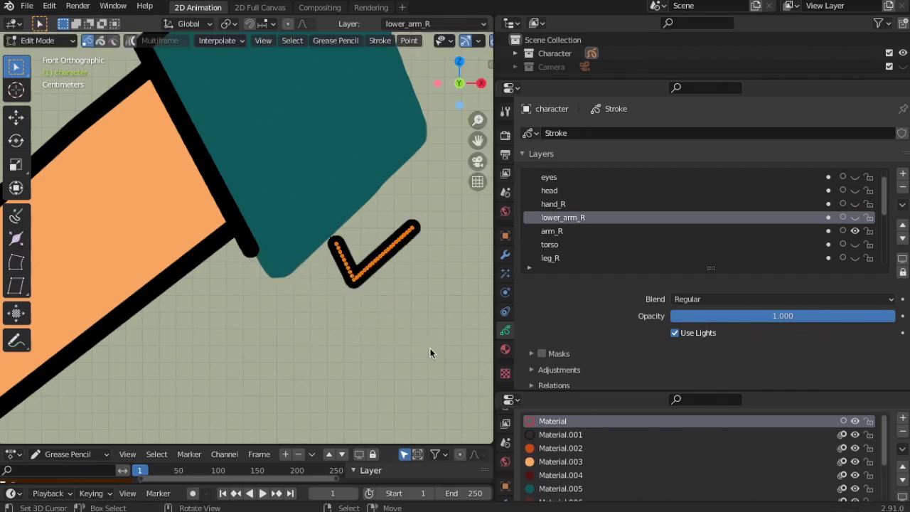
{"action": "key", "text": "x"}
{"action": "left_click", "coordinate": [390, 327]}
Extend the sleeve's black outline from its lower end point around the corner and partway along the underside
{"action": "left_click", "coordinate": [257, 262]}
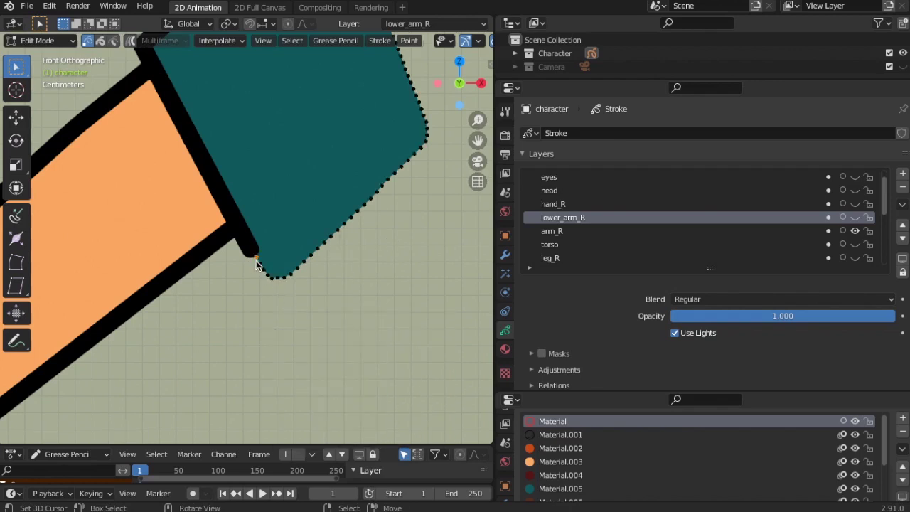
{"action": "left_click", "coordinate": [249, 264]}
{"action": "key", "text": "g"}
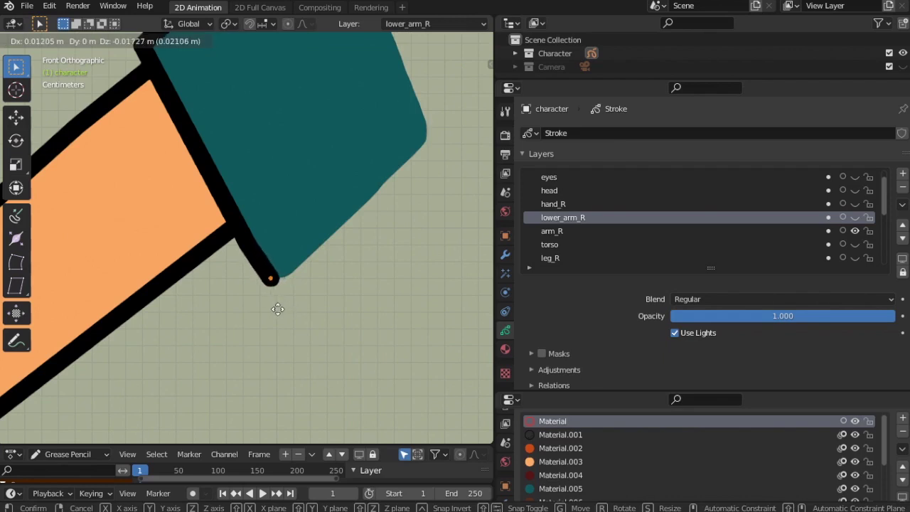
{"action": "left_click", "coordinate": [278, 308]}
{"action": "key", "text": "g"}
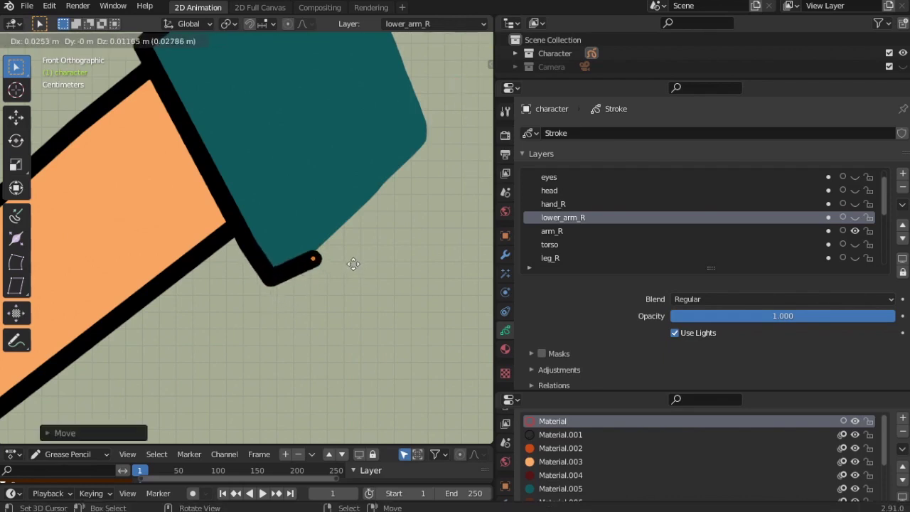
{"action": "left_click", "coordinate": [348, 261]}
{"action": "key", "text": "e"}
{"action": "left_click", "coordinate": [348, 261]}
{"action": "key", "text": "g"}
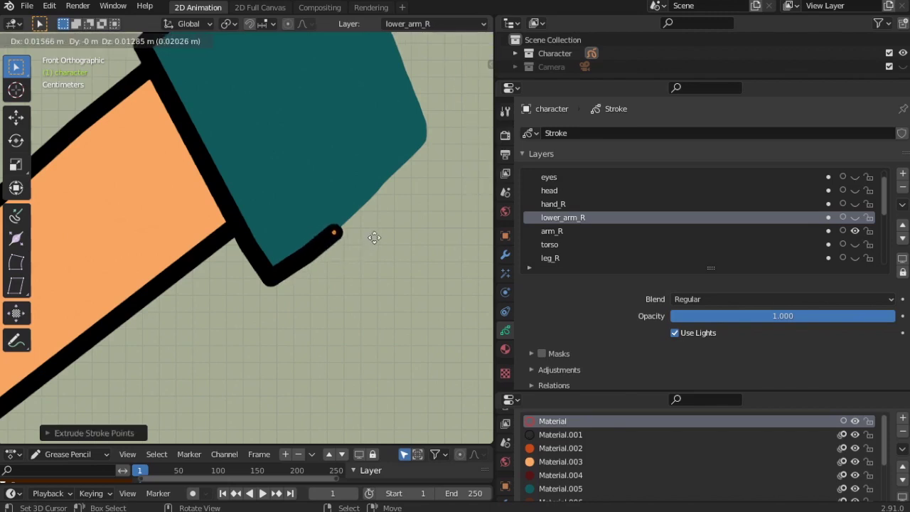
{"action": "left_click", "coordinate": [377, 234]}
{"action": "left_click", "coordinate": [375, 295]}
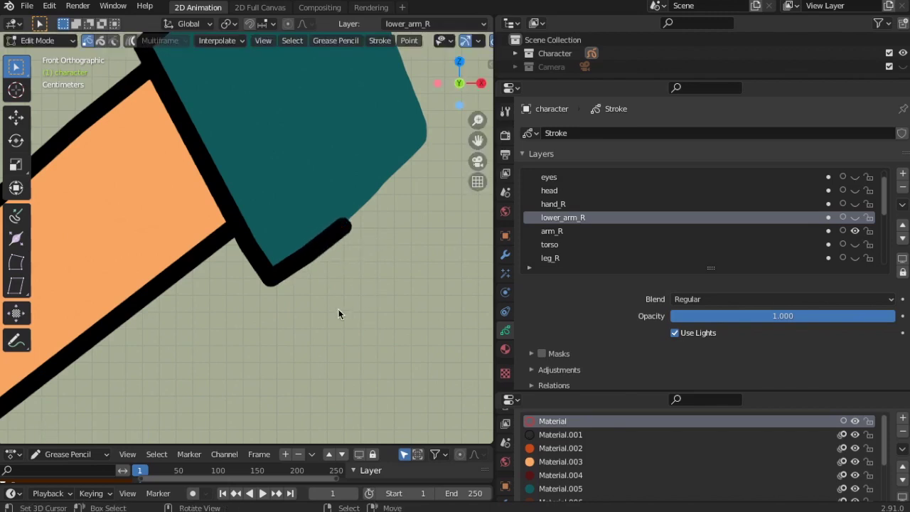
{"action": "scroll", "coordinate": [304, 210], "scroll_direction": "down", "scroll_amount": 5}
{"action": "scroll", "coordinate": [321, 244], "scroll_direction": "up", "scroll_amount": 3}
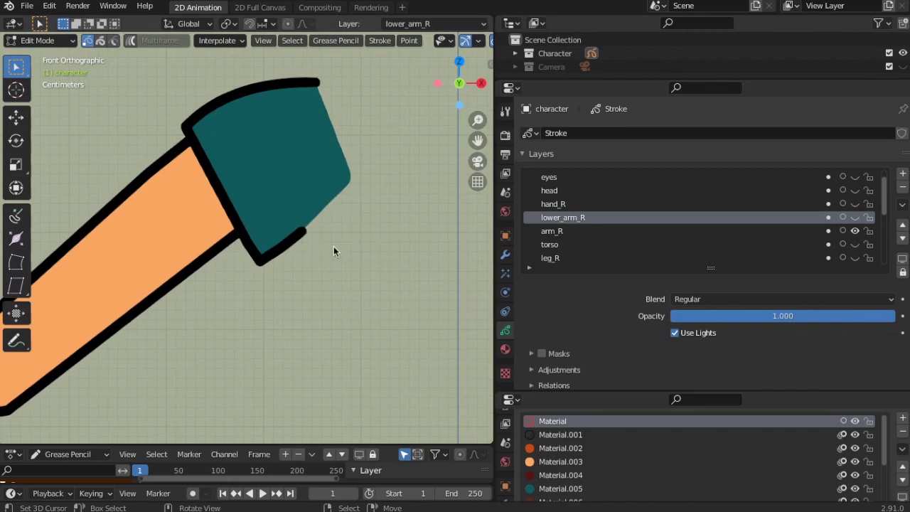
Show all layers of the character again and return to Object Mode
{"action": "left_click", "coordinate": [66, 44]}
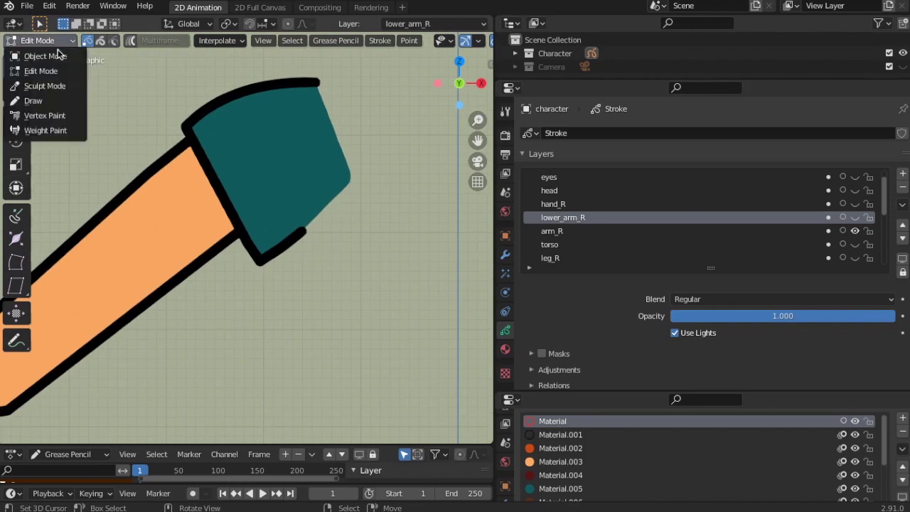
{"action": "left_click", "coordinate": [903, 204]}
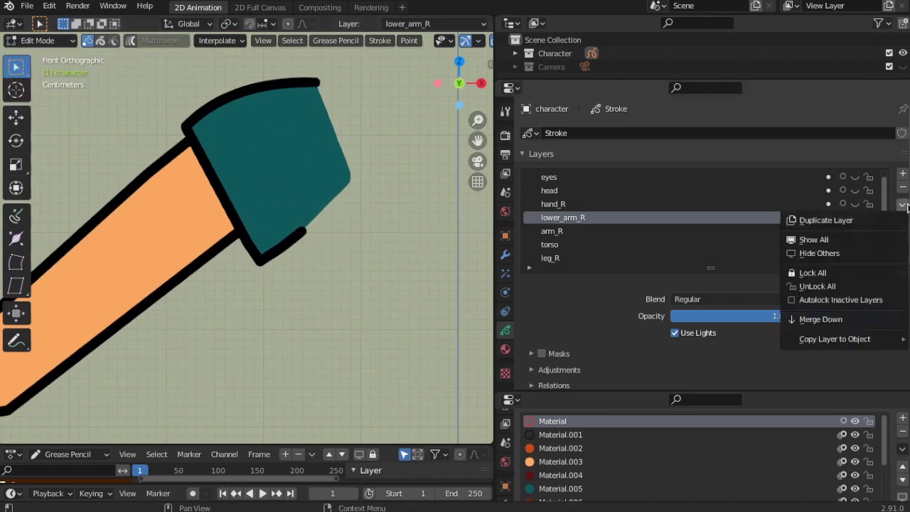
{"action": "left_click", "coordinate": [903, 205]}
{"action": "left_click", "coordinate": [815, 240]}
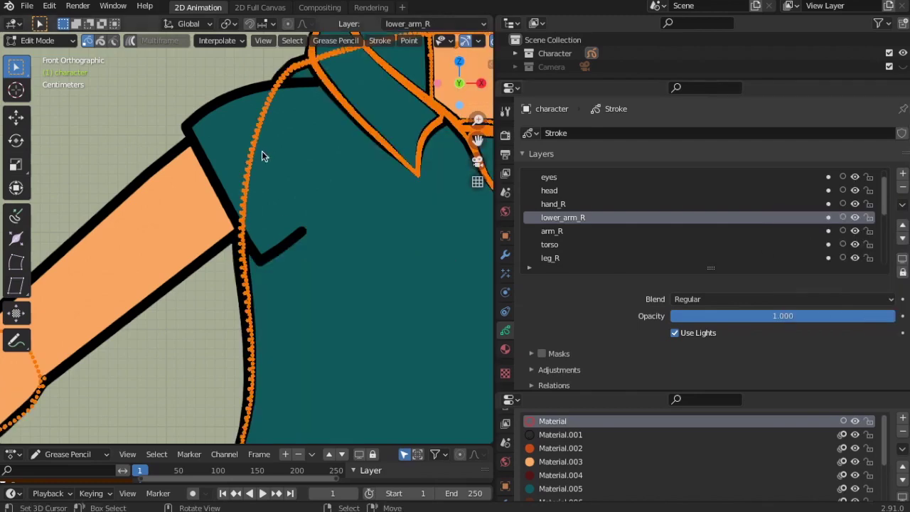
{"action": "left_click", "coordinate": [69, 42]}
{"action": "left_click", "coordinate": [46, 56]}
Check the shoulder area of the full character, enter Edit Mode and deselect all stroke points
{"action": "scroll", "coordinate": [290, 316], "scroll_direction": "down", "scroll_amount": 5}
{"action": "scroll", "coordinate": [322, 349], "scroll_direction": "up", "scroll_amount": 3}
{"action": "scroll", "coordinate": [339, 305], "scroll_direction": "up", "scroll_amount": 3}
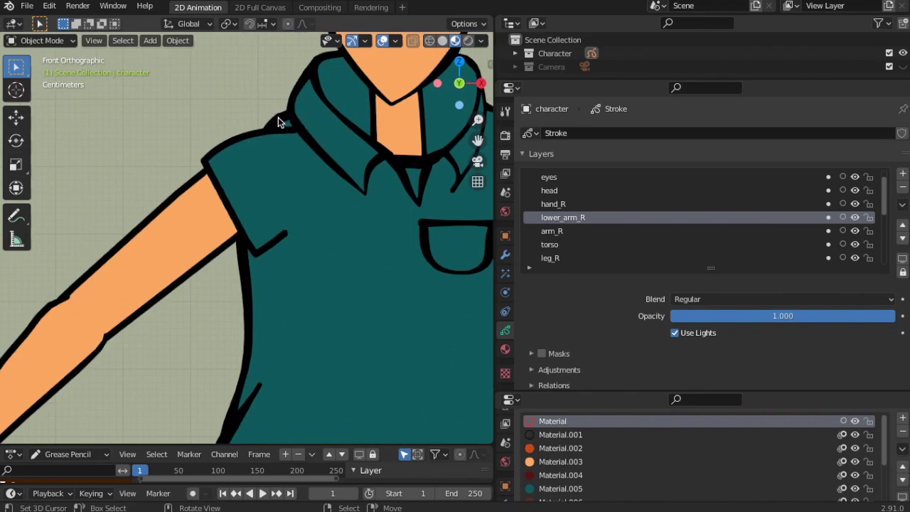
{"action": "scroll", "coordinate": [279, 127], "scroll_direction": "down", "scroll_amount": 1}
{"action": "left_click", "coordinate": [69, 42]}
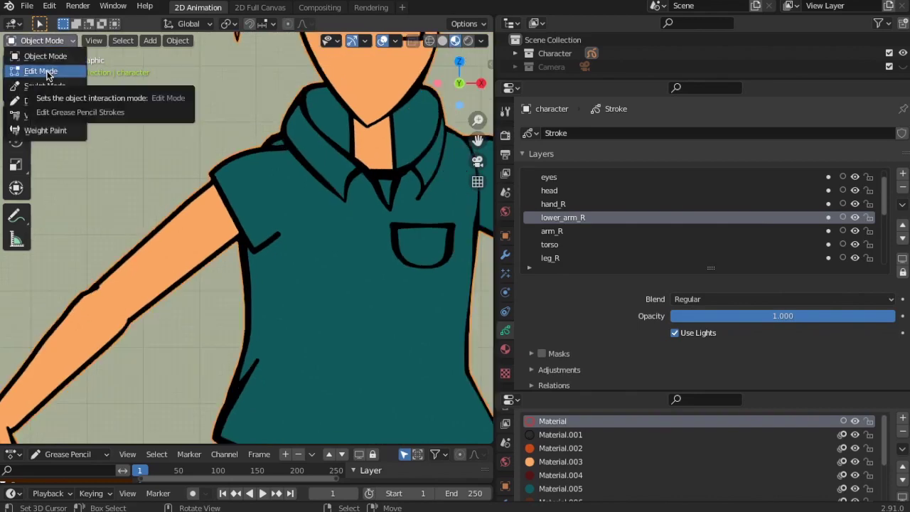
{"action": "left_click", "coordinate": [41, 69]}
{"action": "key", "text": "alt+a"}
{"action": "scroll", "coordinate": [201, 199], "scroll_direction": "down", "scroll_amount": 2}
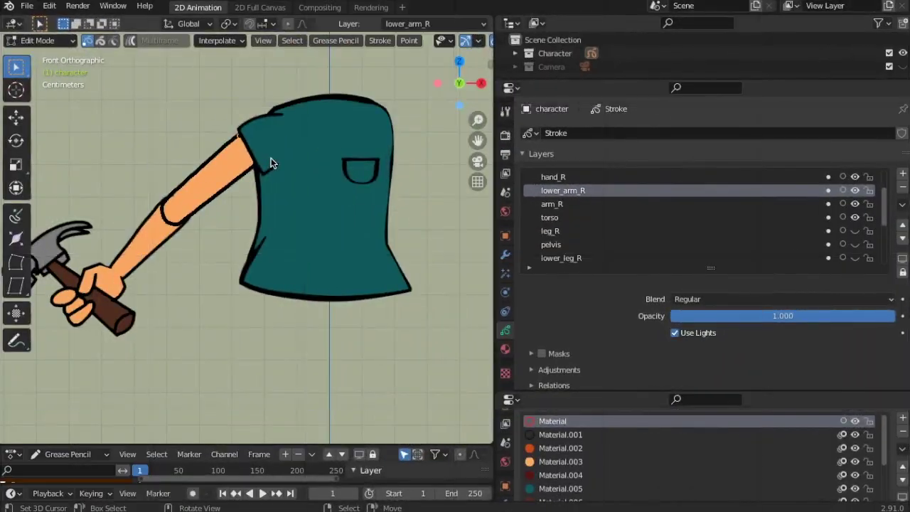
Lock the torso layer, select all right-arm strokes and move them about 0.035 m outward and up at the shoulder
{"action": "scroll", "coordinate": [271, 158], "scroll_direction": "up", "scroll_amount": 2}
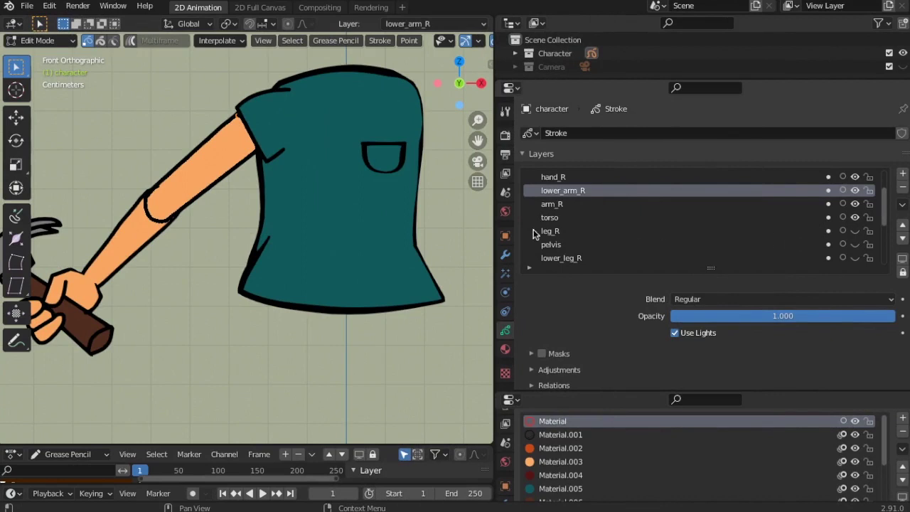
{"action": "left_click", "coordinate": [869, 217]}
{"action": "scroll", "coordinate": [329, 203], "scroll_direction": "down", "scroll_amount": 2}
{"action": "key", "text": "a"}
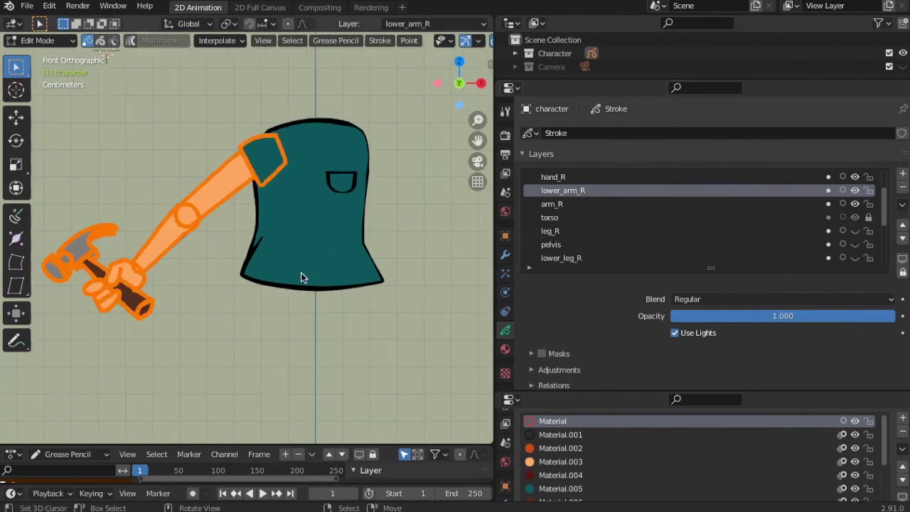
{"action": "scroll", "coordinate": [301, 277], "scroll_direction": "up", "scroll_amount": 2}
{"action": "key", "text": "g"}
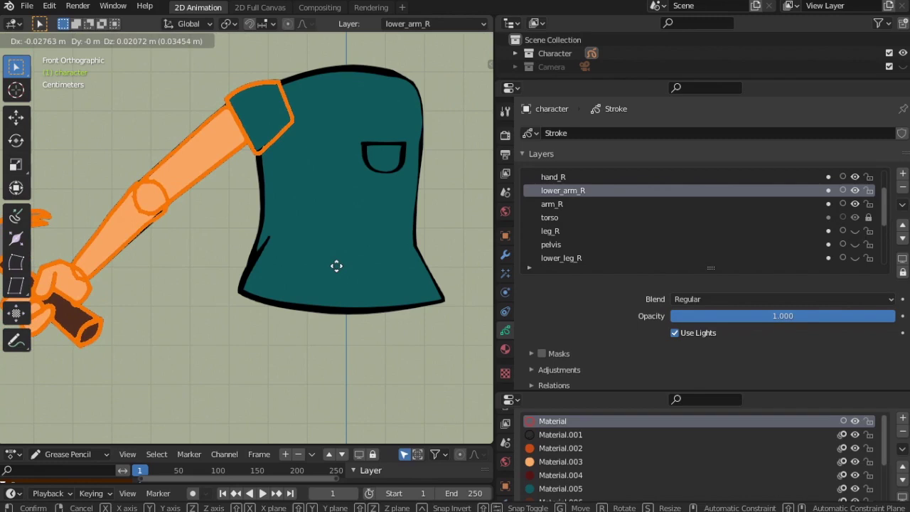
{"action": "left_click", "coordinate": [337, 266]}
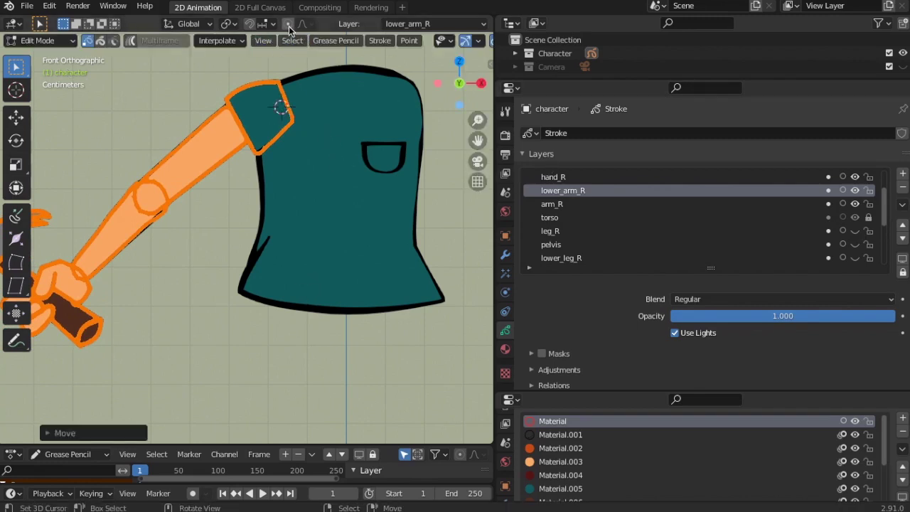
Set the pivot point to the 3D cursor and rotate the whole right arm down beside the torso
{"action": "left_click", "coordinate": [226, 23]}
{"action": "left_click", "coordinate": [258, 47]}
{"action": "scroll", "coordinate": [301, 236], "scroll_direction": "down", "scroll_amount": 3}
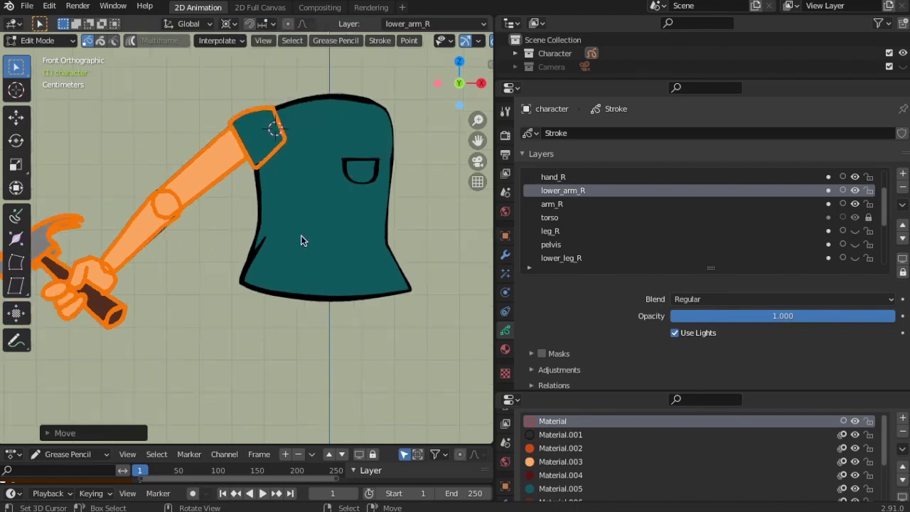
{"action": "key", "text": "r"}
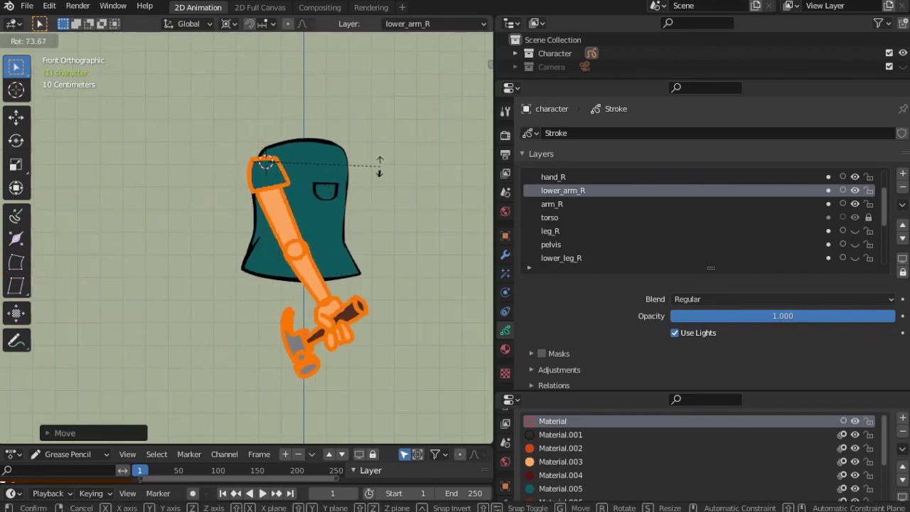
{"action": "left_click", "coordinate": [355, 199]}
{"action": "scroll", "coordinate": [357, 225], "scroll_direction": "up", "scroll_amount": 3}
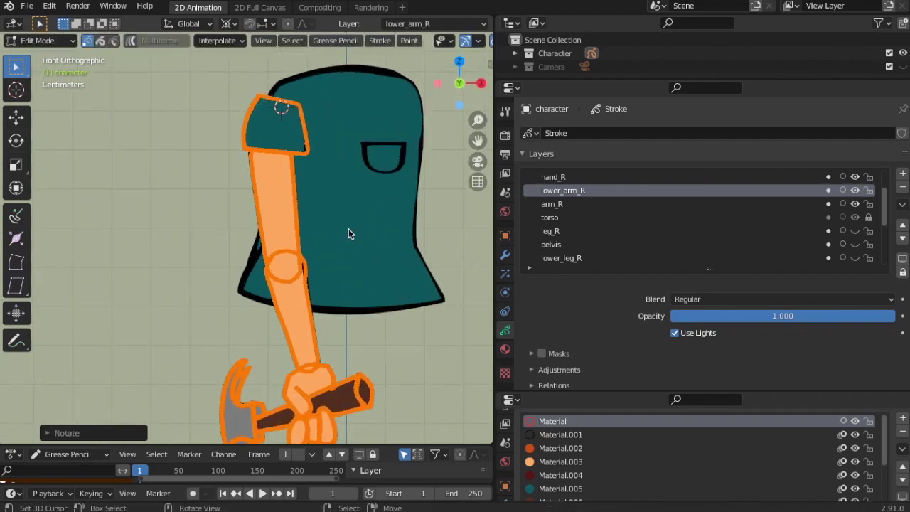
Shift the lowered right arm slightly inward and rotate it back up to a raised pose
{"action": "key", "text": "g"}
{"action": "left_click", "coordinate": [358, 229]}
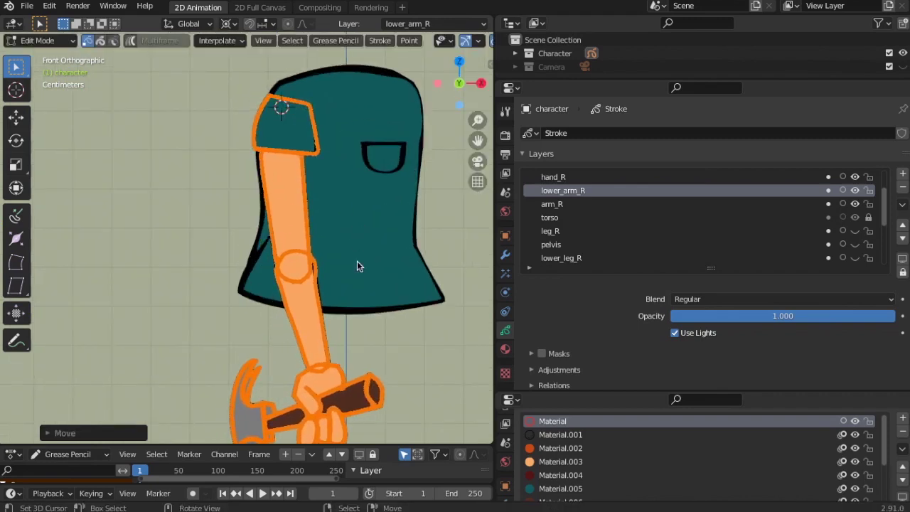
{"action": "key", "text": "r"}
{"action": "left_click", "coordinate": [249, 244]}
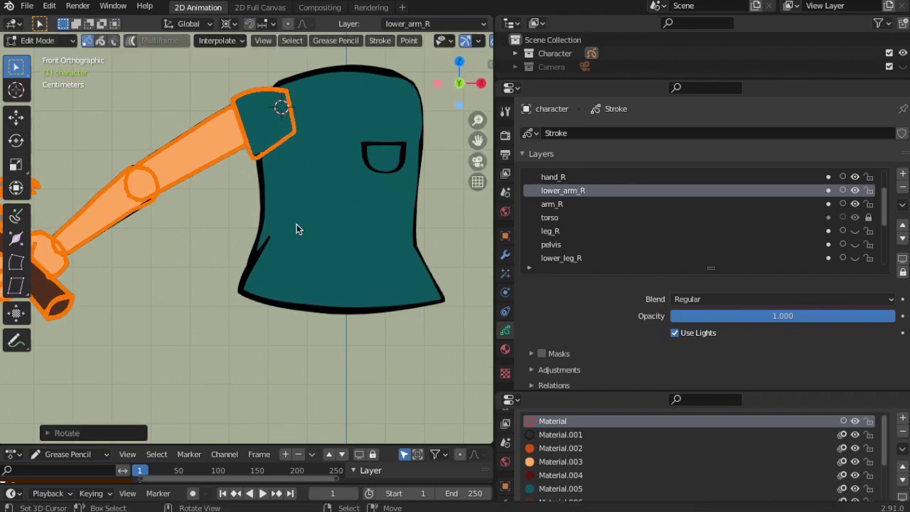
Move the right arm about 0.023 m outward and up, and test its rotation around the shoulder
{"action": "key", "text": "g"}
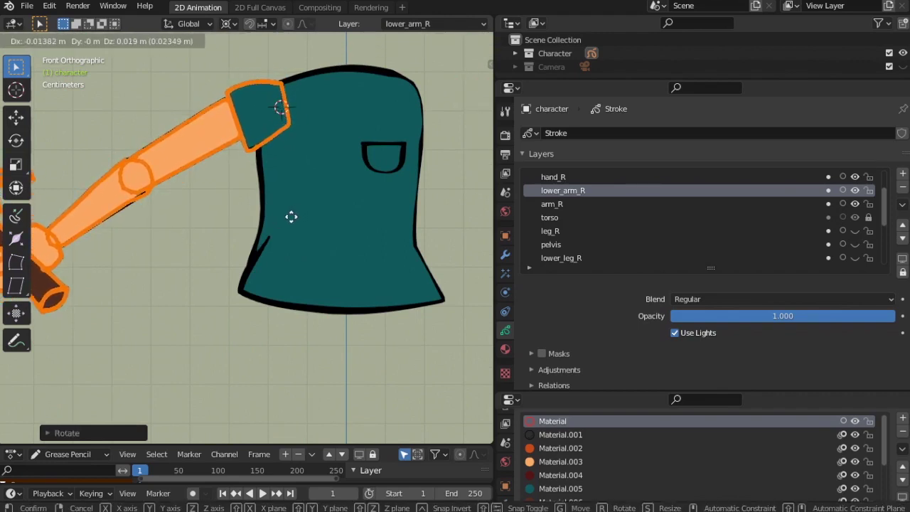
{"action": "left_click", "coordinate": [291, 217]}
{"action": "key", "text": "r"}
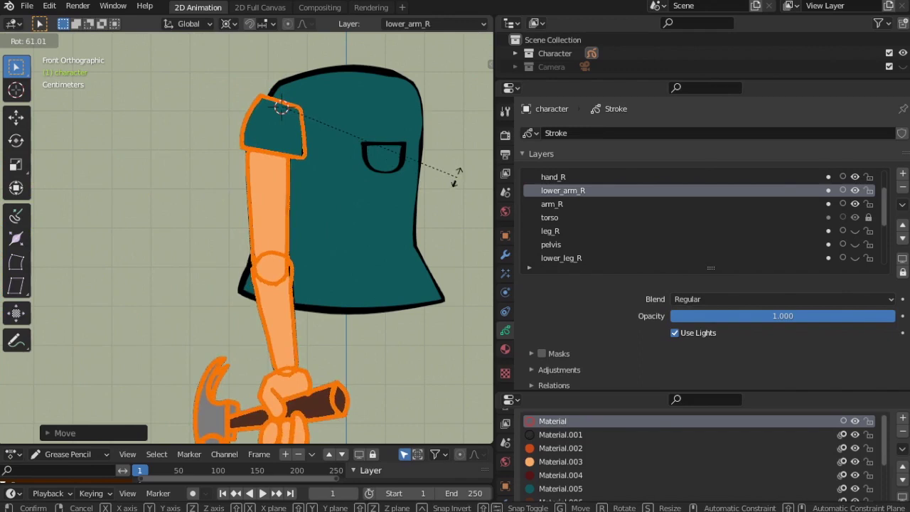
{"action": "left_click", "coordinate": [300, 235]}
{"action": "scroll", "coordinate": [299, 235], "scroll_direction": "down", "scroll_amount": 3}
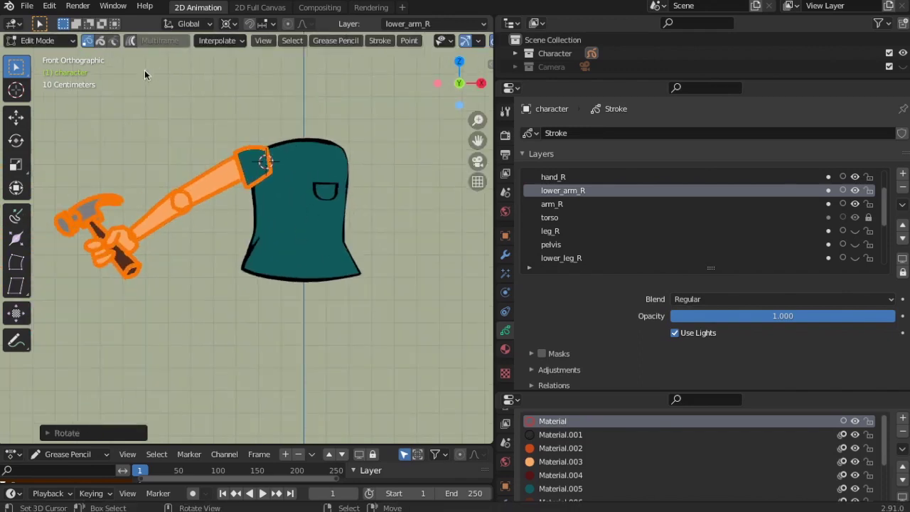
Return to Object Mode and inspect how the right sleeve meets the torso at the shoulder
{"action": "left_click", "coordinate": [39, 40]}
{"action": "left_click", "coordinate": [40, 55]}
{"action": "scroll", "coordinate": [242, 203], "scroll_direction": "up", "scroll_amount": 4}
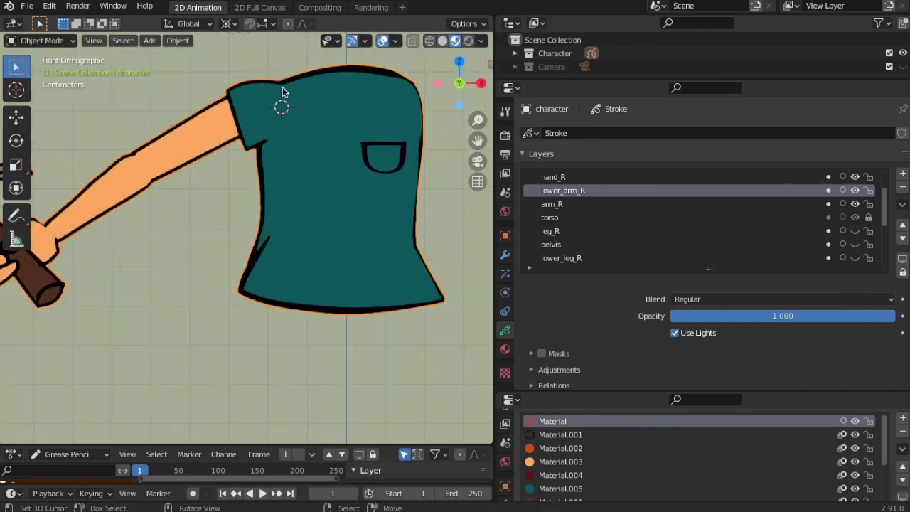
{"action": "scroll", "coordinate": [267, 246], "scroll_direction": "down", "scroll_amount": 3}
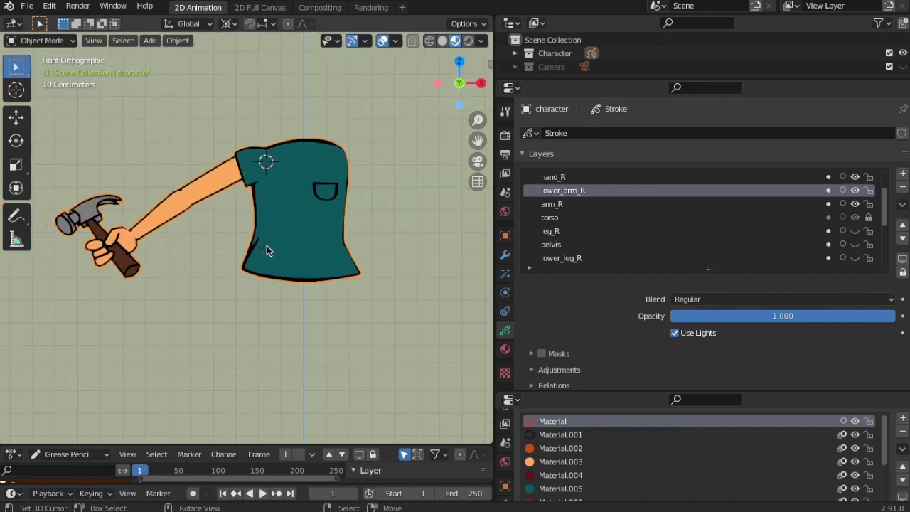
Unlock and show all layers of the character, and place the 3D cursor beside the arm holding the toolbox
{"action": "left_click", "coordinate": [902, 204]}
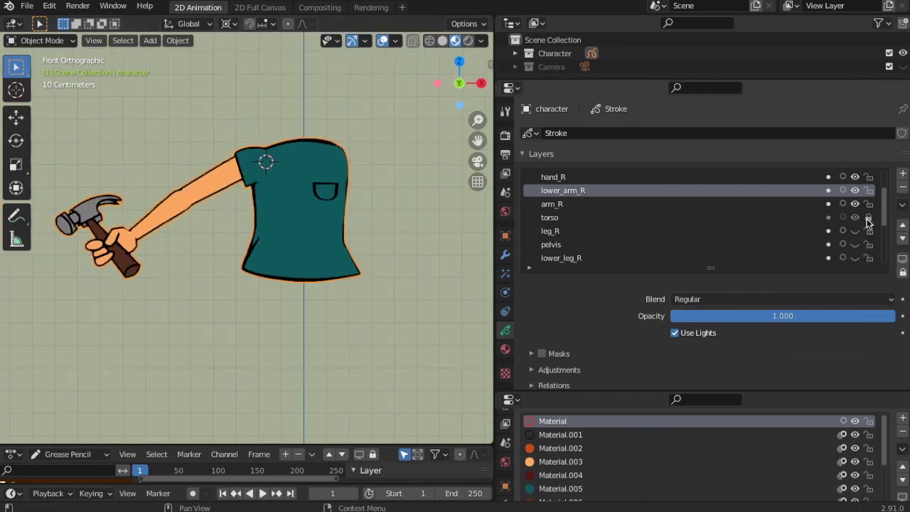
{"action": "left_click", "coordinate": [905, 204]}
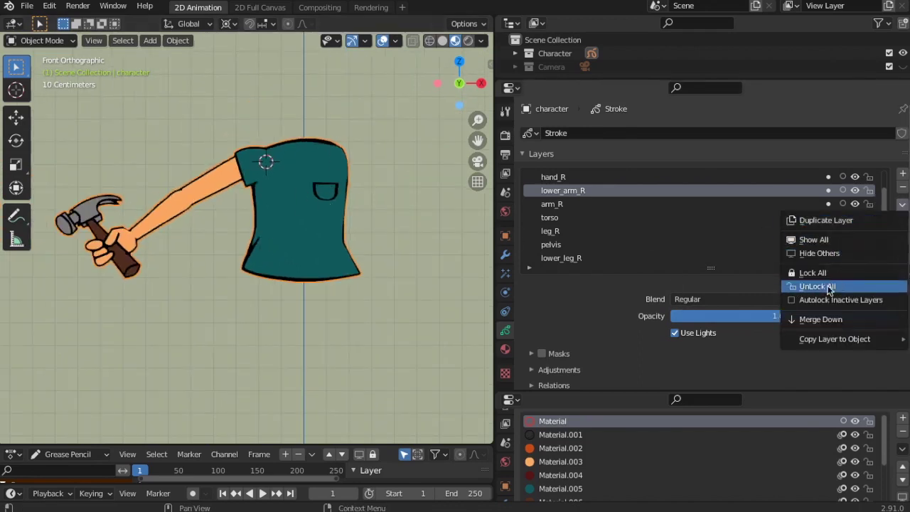
{"action": "left_click", "coordinate": [903, 204]}
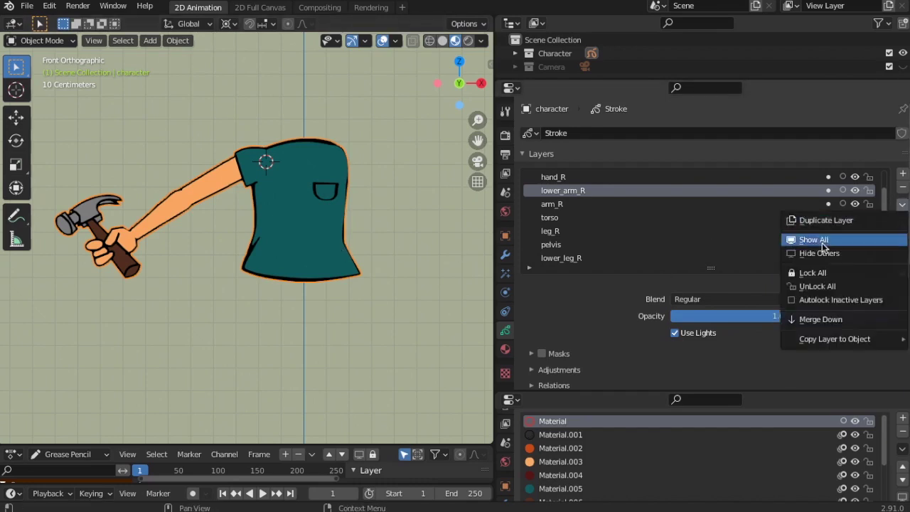
{"action": "left_click", "coordinate": [819, 242]}
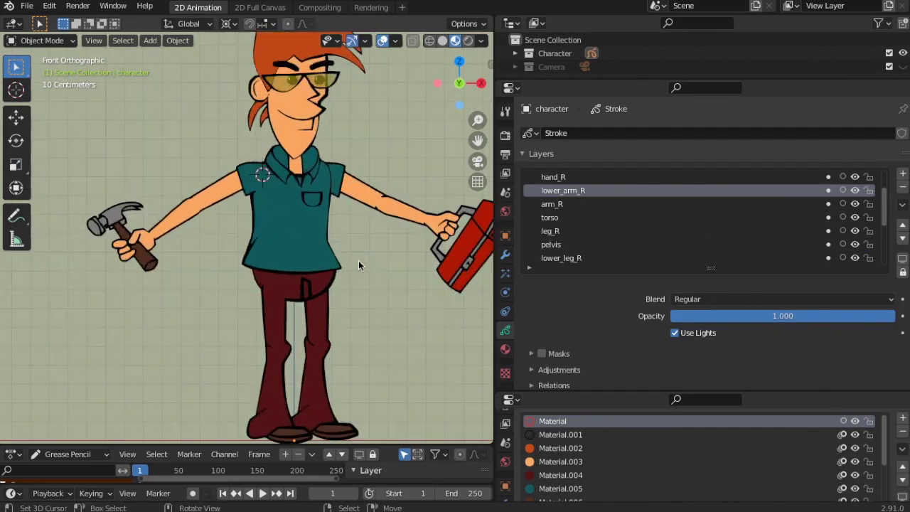
{"action": "right_click", "coordinate": [386, 218], "text": "shift"}
{"action": "scroll", "coordinate": [370, 242], "scroll_direction": "down", "scroll_amount": 3}
{"action": "scroll", "coordinate": [357, 266], "scroll_direction": "up", "scroll_amount": 2}
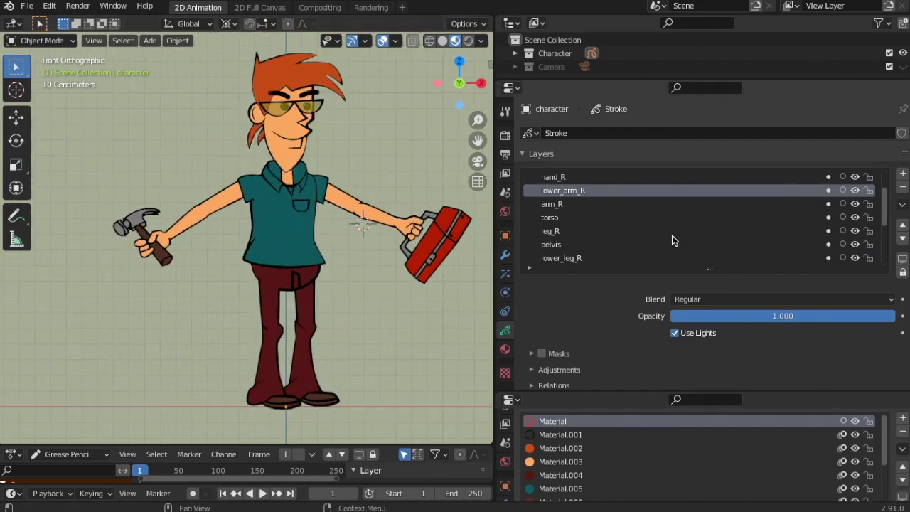
Toggle the visibility of the arm_L, lower_arm_L and hand_L layers off and on to check their artwork
{"action": "scroll", "coordinate": [672, 236], "scroll_direction": "down", "scroll_amount": 5}
{"action": "left_click", "coordinate": [855, 258]}
{"action": "left_click", "coordinate": [855, 258]}
{"action": "left_click", "coordinate": [855, 244]}
{"action": "left_click", "coordinate": [855, 244]}
{"action": "left_click", "coordinate": [855, 244]}
{"action": "left_click", "coordinate": [855, 244]}
{"action": "left_click", "coordinate": [856, 232]}
{"action": "left_click", "coordinate": [857, 231]}
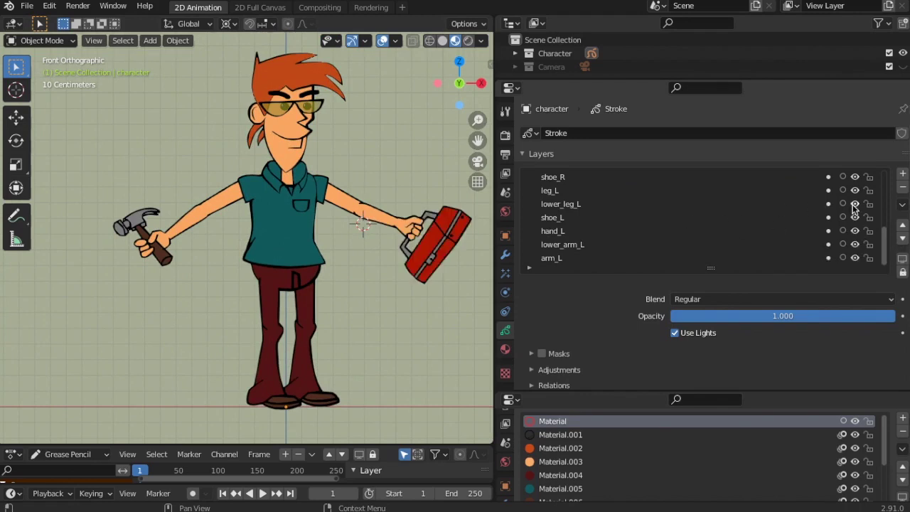
Toggle the visibility of the lower_leg_L, leg_L and shoe_R layers off and on to check their artwork
{"action": "left_click", "coordinate": [855, 204]}
{"action": "left_click", "coordinate": [854, 204]}
{"action": "left_click", "coordinate": [855, 191]}
{"action": "left_click", "coordinate": [855, 191]}
{"action": "left_click", "coordinate": [856, 178]}
{"action": "left_click", "coordinate": [856, 178]}
{"action": "left_click", "coordinate": [856, 178]}
{"action": "left_click", "coordinate": [856, 179]}
Toggle the pelvis and leg_R layers off and on repeatedly to check how they overlap at the hip
{"action": "left_click_drag", "start_coordinate": [886, 251], "coordinate": [889, 220]}
{"action": "left_click", "coordinate": [856, 217]}
{"action": "left_click", "coordinate": [856, 217]}
{"action": "left_click", "coordinate": [856, 218]}
{"action": "left_click", "coordinate": [856, 218]}
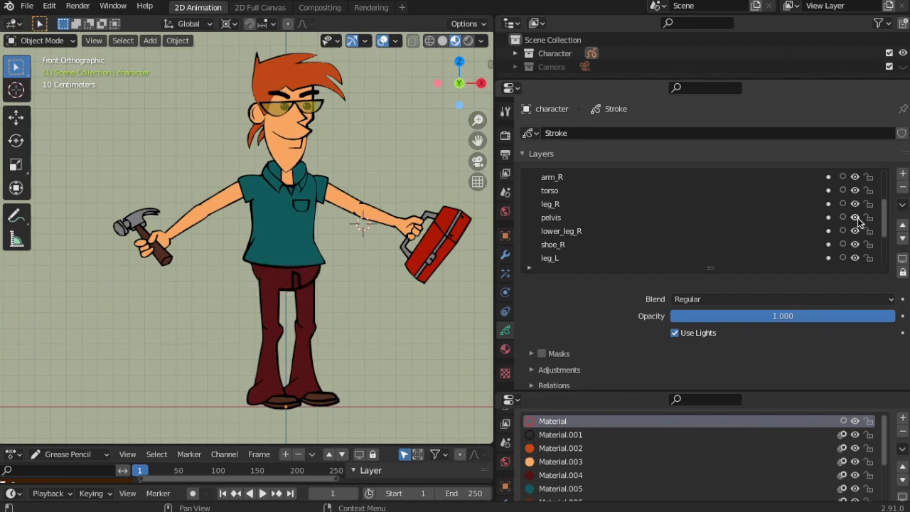
{"action": "left_click", "coordinate": [855, 205]}
{"action": "left_click", "coordinate": [855, 204]}
{"action": "left_click", "coordinate": [855, 205]}
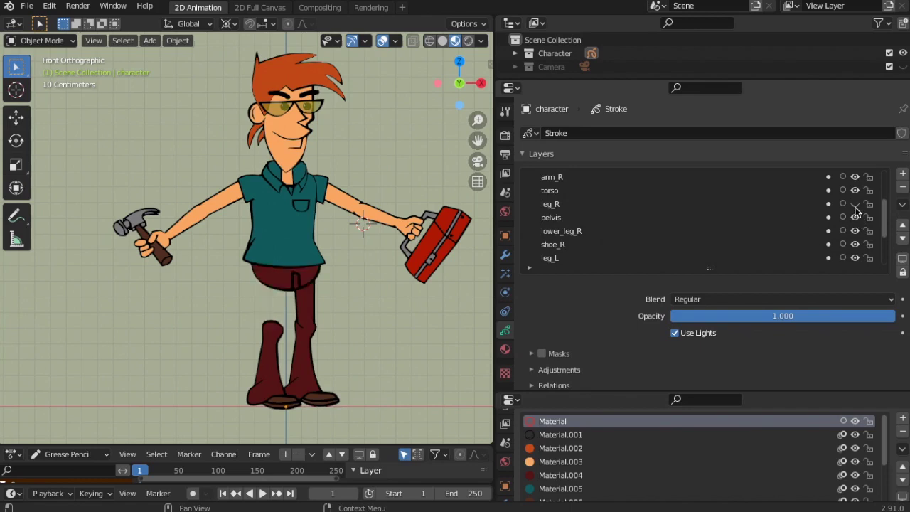
{"action": "left_click", "coordinate": [855, 205]}
{"action": "left_click", "coordinate": [855, 204]}
{"action": "left_click", "coordinate": [855, 205]}
{"action": "left_click", "coordinate": [855, 205]}
{"action": "left_click", "coordinate": [855, 205]}
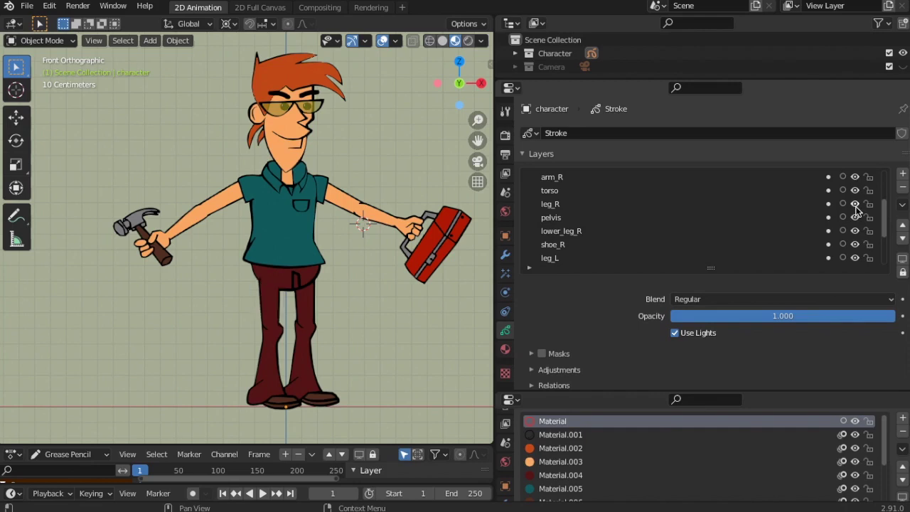
{"action": "left_click", "coordinate": [856, 219]}
{"action": "left_click", "coordinate": [856, 219]}
{"action": "left_click", "coordinate": [856, 219]}
{"action": "left_click", "coordinate": [857, 218]}
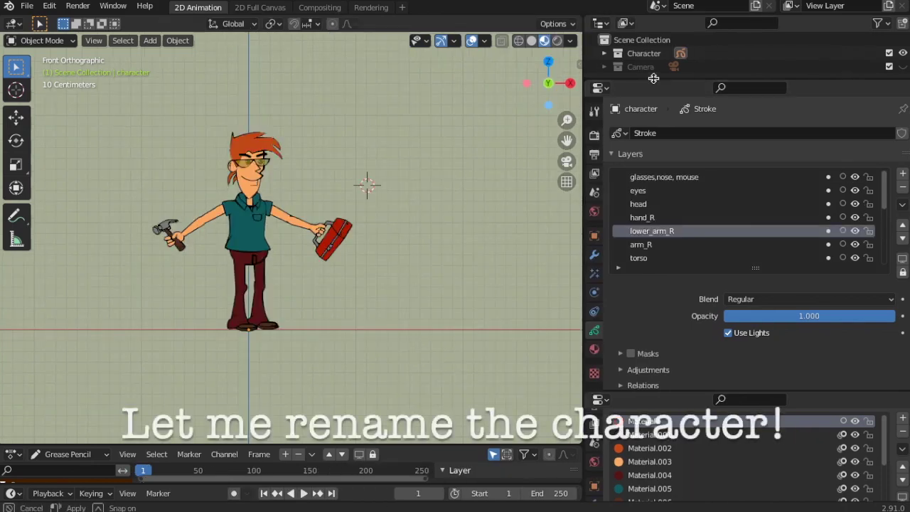
Enlarge the Outliner and rename the Character collection to "The Handyman"
{"action": "left_click_drag", "start_coordinate": [640, 80], "coordinate": [640, 201]}
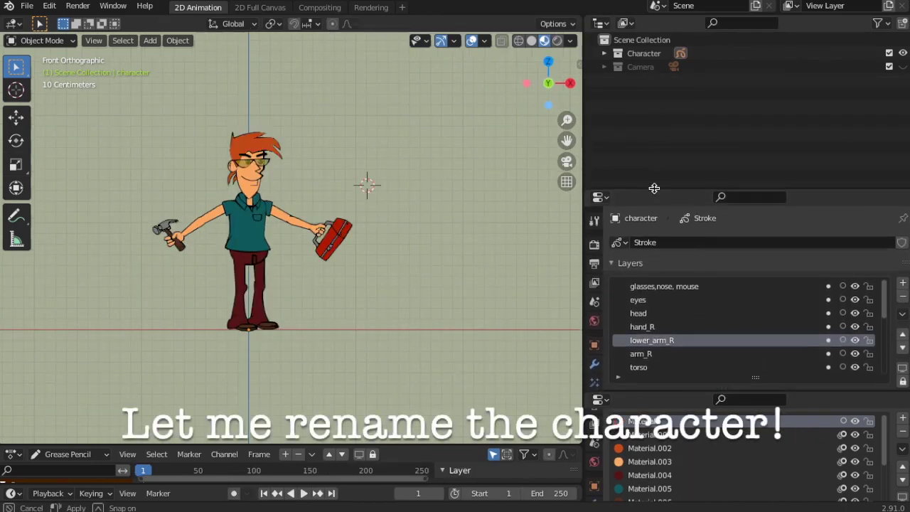
{"action": "left_click", "coordinate": [644, 54]}
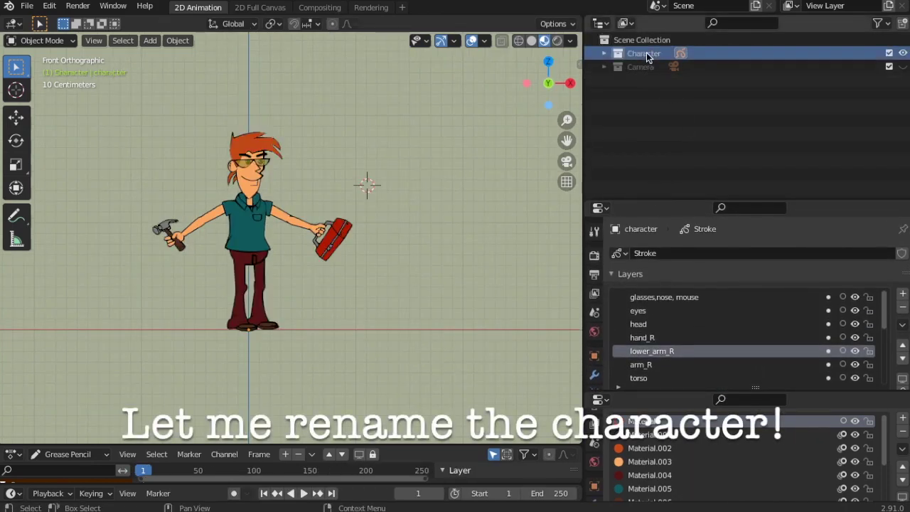
{"action": "double_click", "coordinate": [643, 54]}
{"action": "key", "text": "BackSpace"}
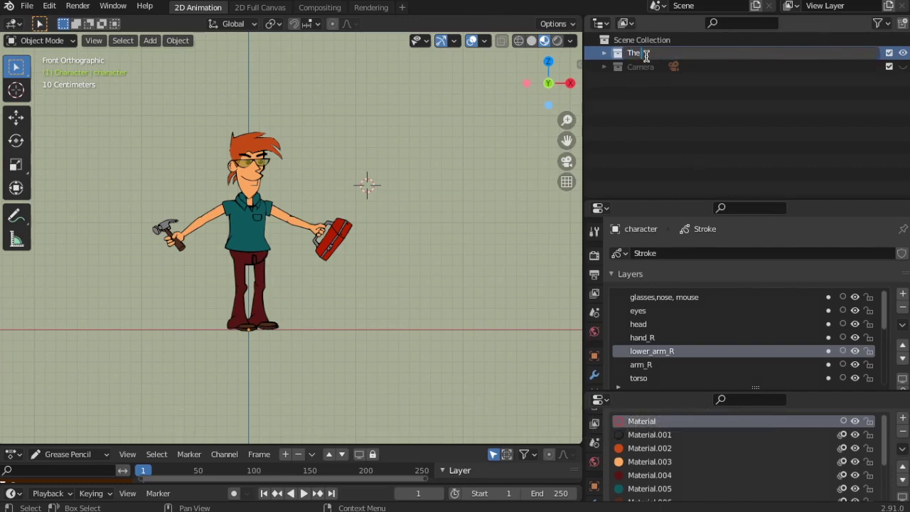
{"action": "type", "text": "d"}
{"action": "type", "text": "yman"}
{"action": "key", "text": "Return"}
Snap the 3D cursor to the world origin
{"action": "scroll", "coordinate": [300, 251], "scroll_direction": "up", "scroll_amount": 3}
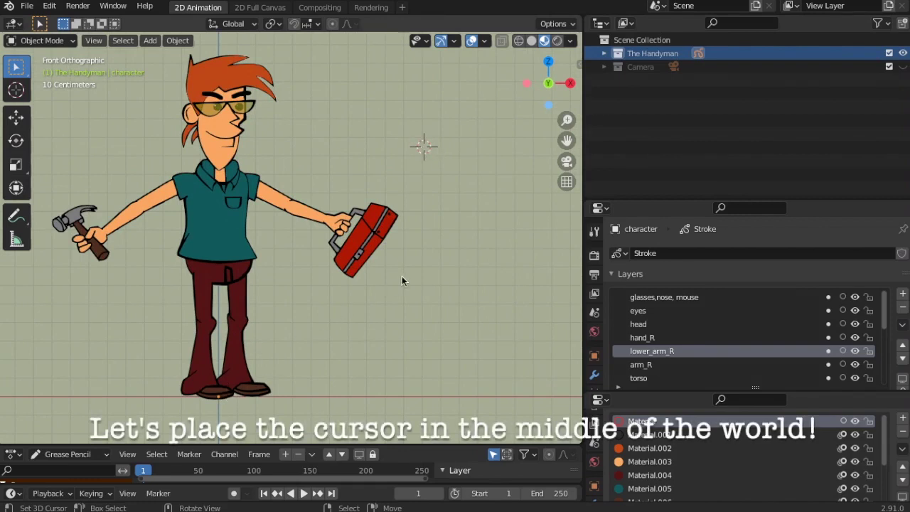
{"action": "key", "text": "shift+s"}
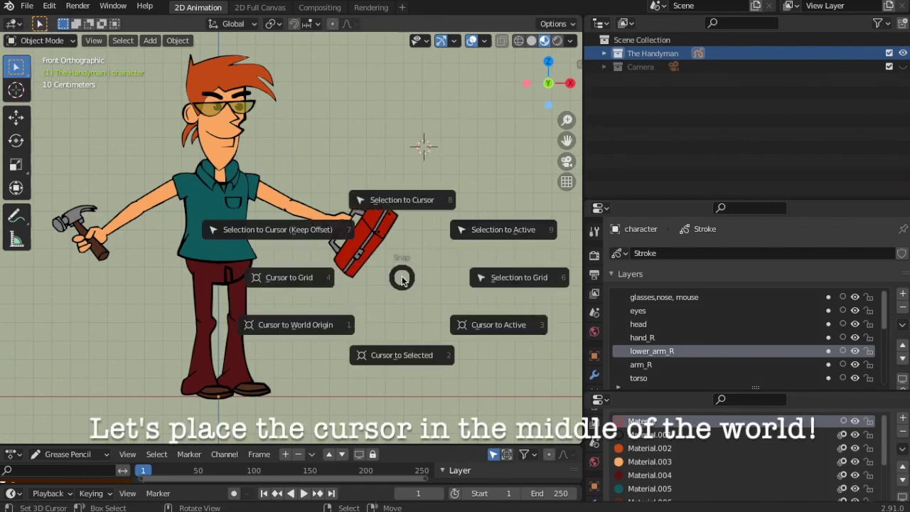
{"action": "left_click", "coordinate": [315, 332]}
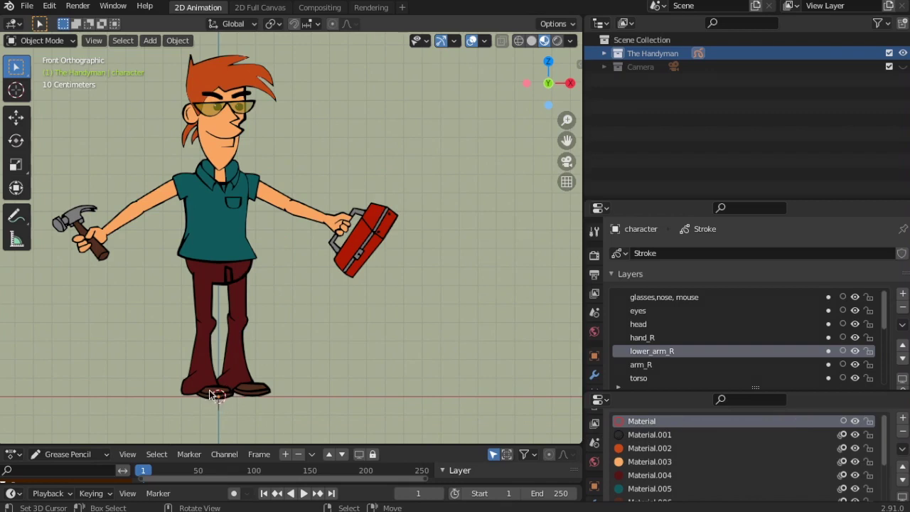
Place the 3D cursor beside the character's head and snap it back to the world origin
{"action": "right_click", "coordinate": [310, 88], "text": "shift"}
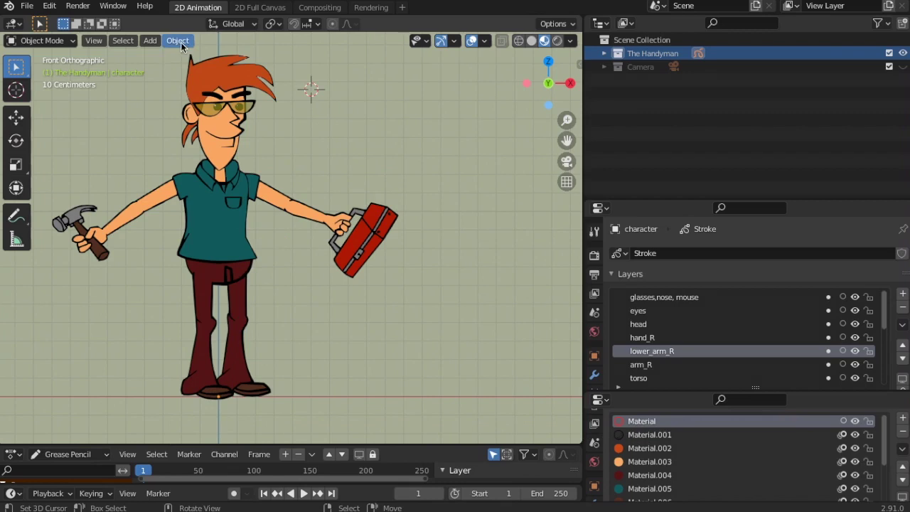
{"action": "left_click", "coordinate": [178, 40]}
{"action": "mouse_move", "coordinate": [198, 127]}
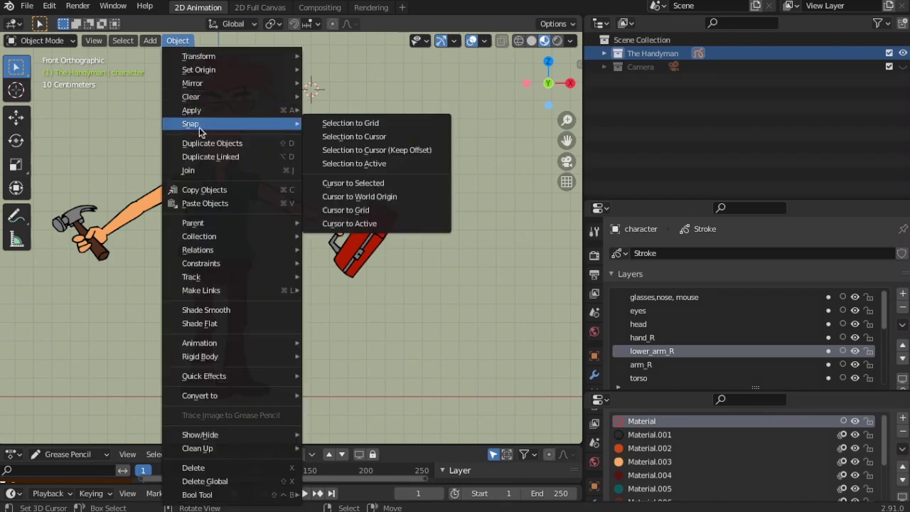
{"action": "left_click", "coordinate": [363, 198]}
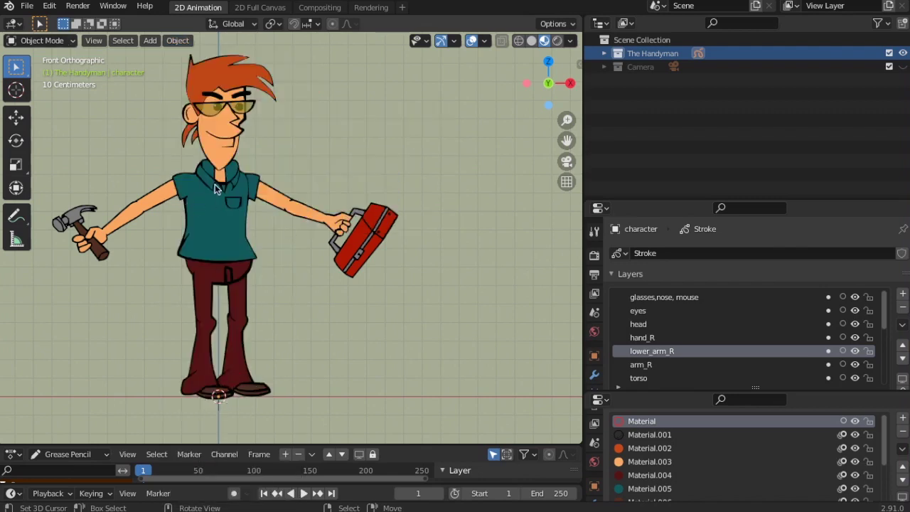
Find the Rigify add-on in the preferences by searching for "rig" and enable it
{"action": "left_click", "coordinate": [150, 41]}
{"action": "mouse_move", "coordinate": [180, 142]}
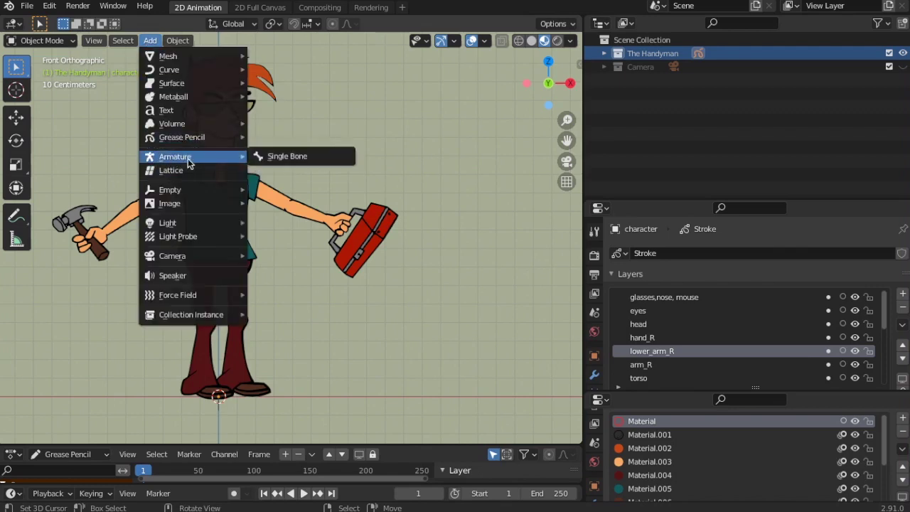
{"action": "left_click", "coordinate": [49, 6]}
{"action": "left_click", "coordinate": [73, 202]}
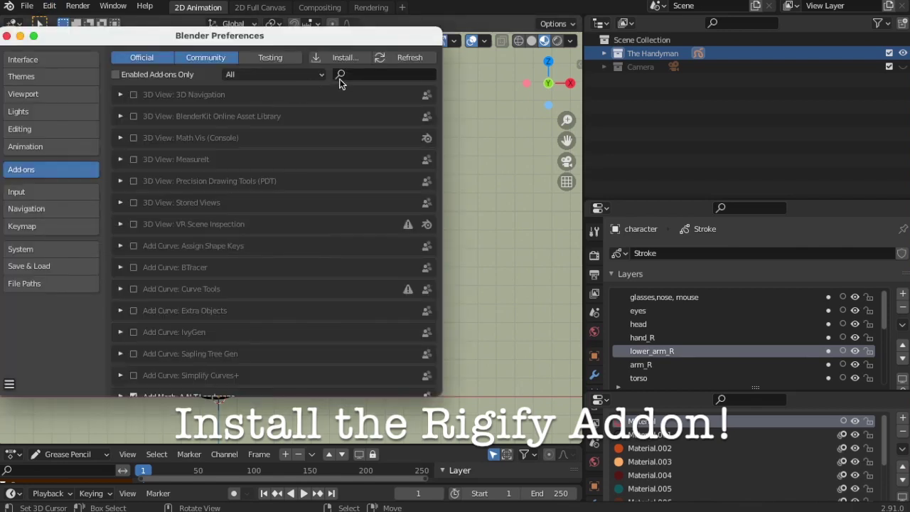
{"action": "left_click", "coordinate": [353, 75]}
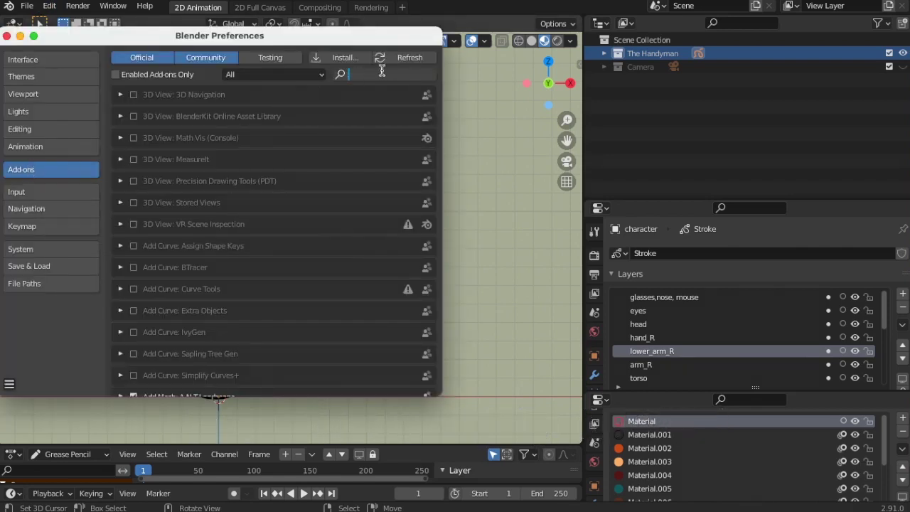
{"action": "type", "text": "rig"}
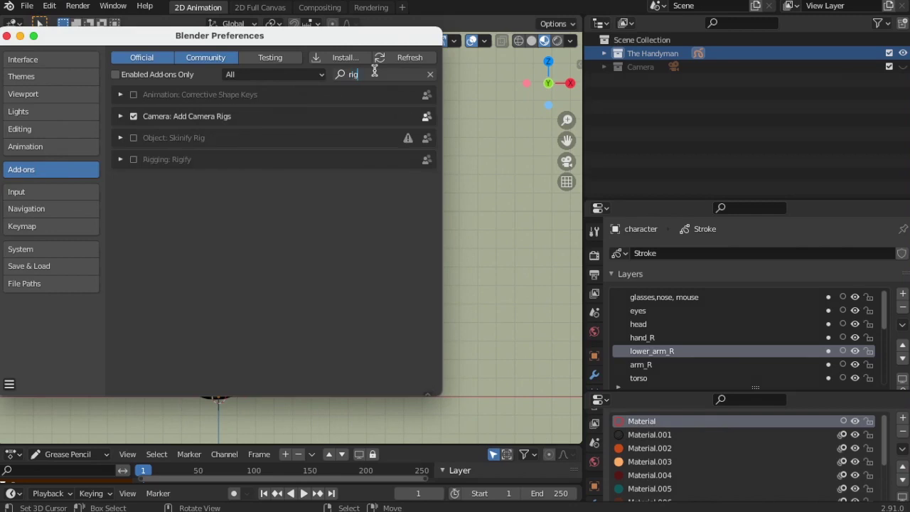
{"action": "left_click", "coordinate": [132, 163]}
{"action": "left_click", "coordinate": [134, 161]}
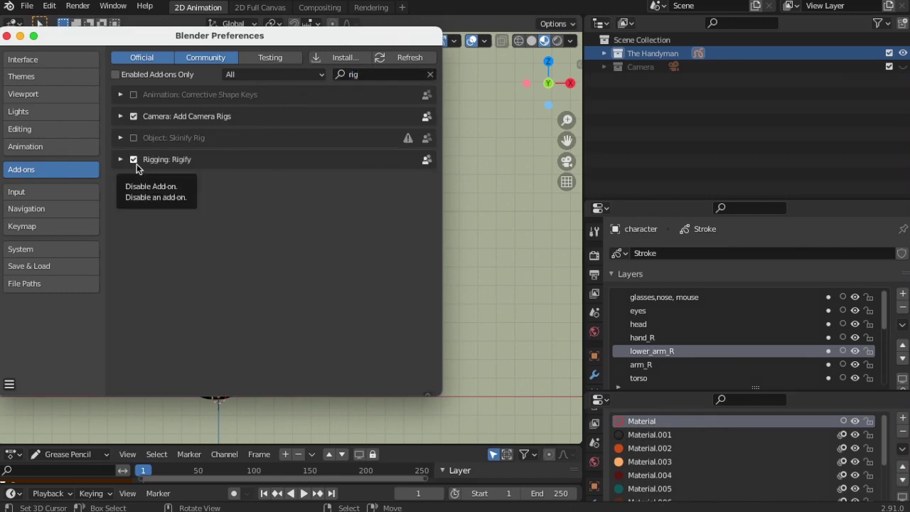
Save the preferences and close the preferences window
{"action": "left_click", "coordinate": [10, 385]}
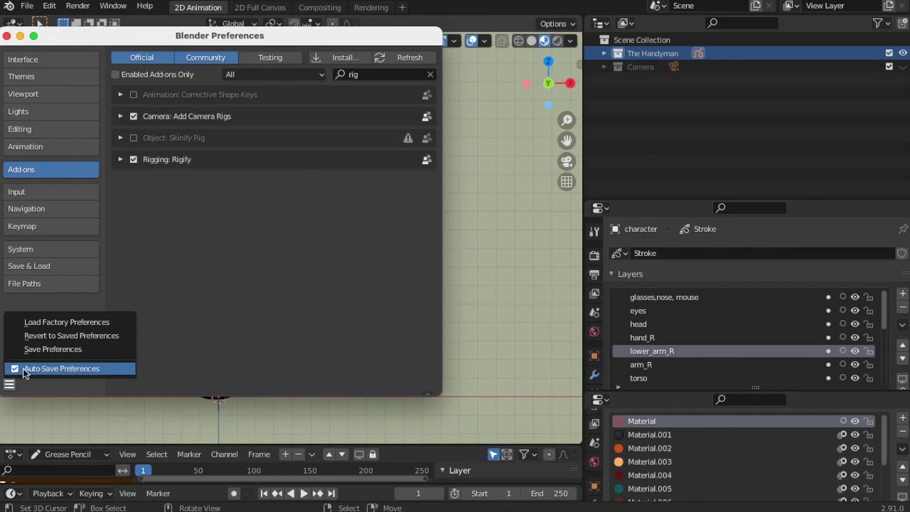
{"action": "left_click", "coordinate": [68, 349]}
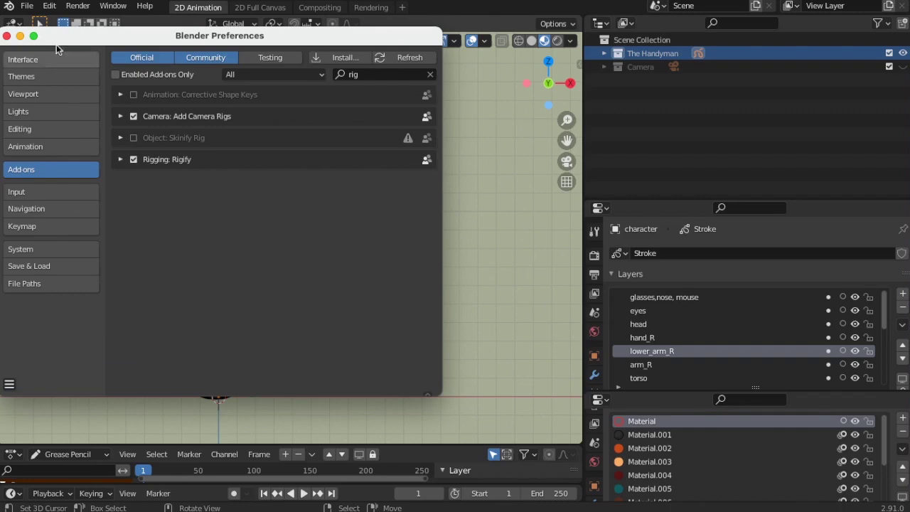
{"action": "left_click", "coordinate": [7, 36]}
Add a Basic Human (Meta-Rig) armature at the world origin
{"action": "left_click", "coordinate": [151, 43]}
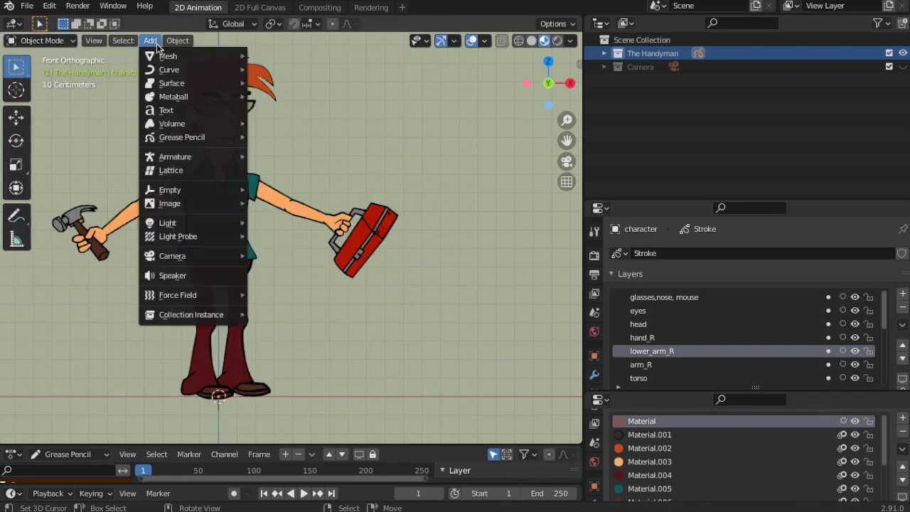
{"action": "mouse_move", "coordinate": [178, 156]}
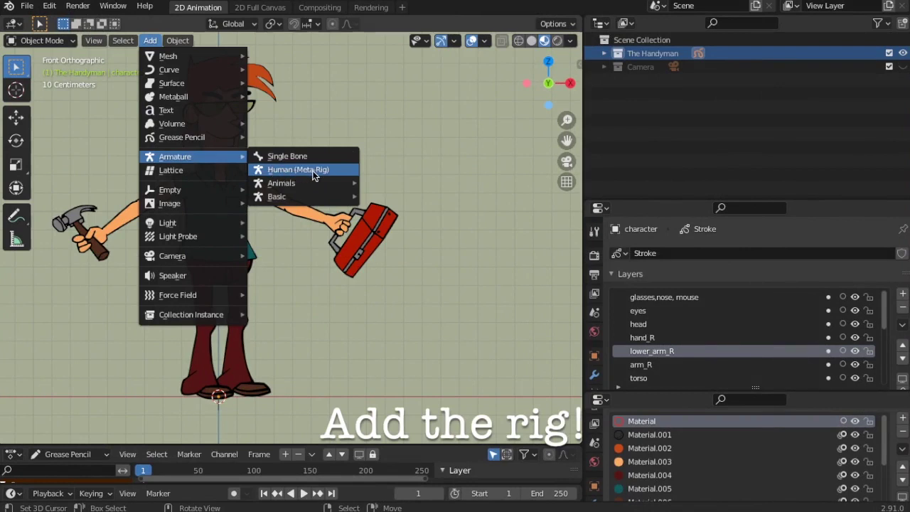
{"action": "mouse_move", "coordinate": [278, 201]}
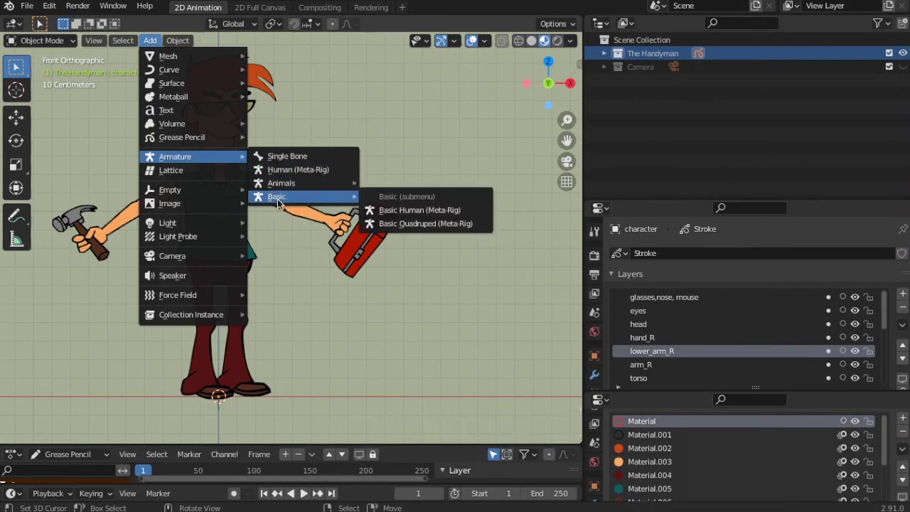
{"action": "left_click", "coordinate": [442, 210]}
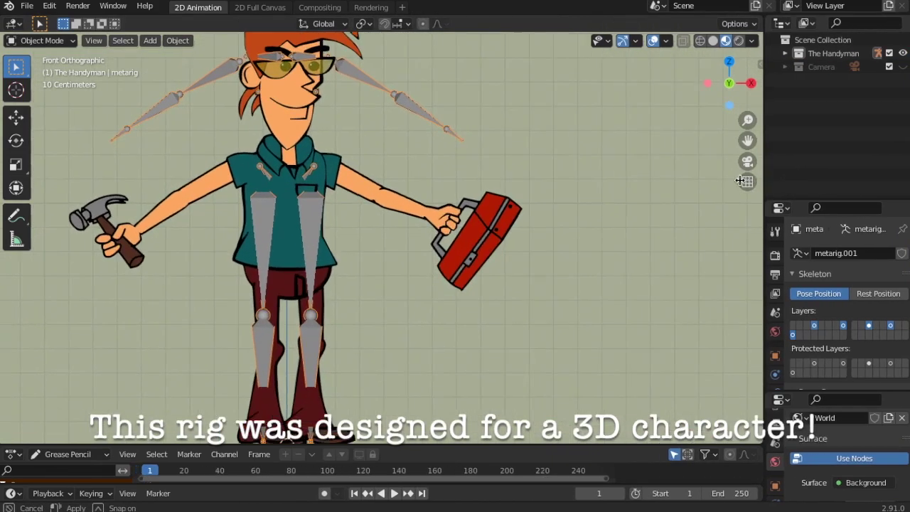
Expand The Handyman collection in the Outliner and select the metarig armature
{"action": "left_click", "coordinate": [762, 54]}
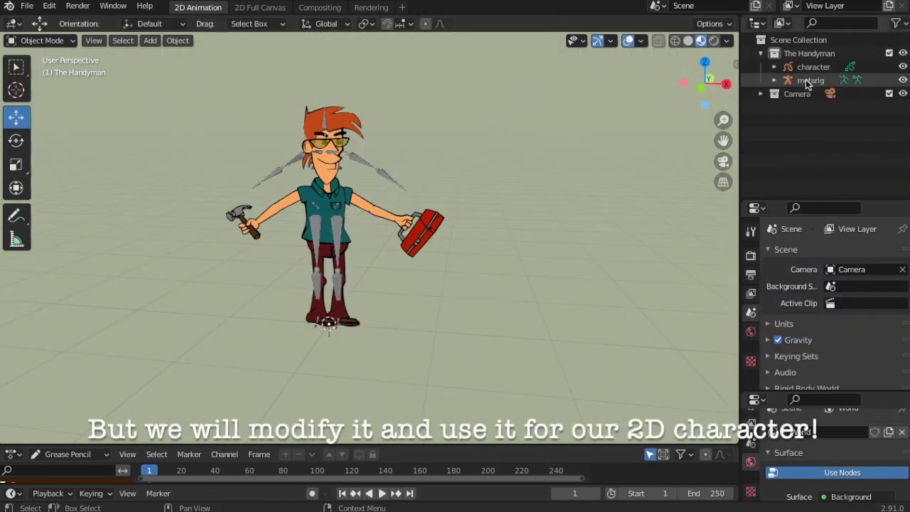
{"action": "left_click", "coordinate": [364, 159]}
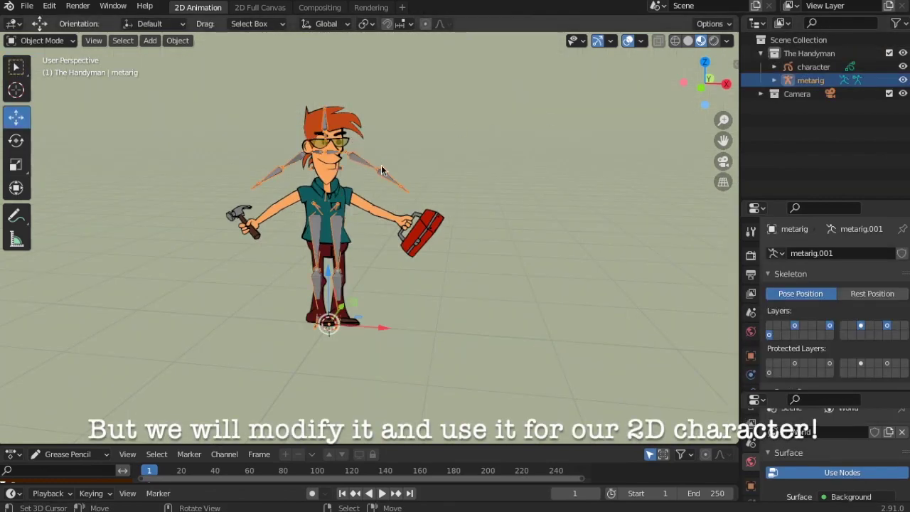
{"action": "key", "text": "c"}
{"action": "key", "text": "Escape"}
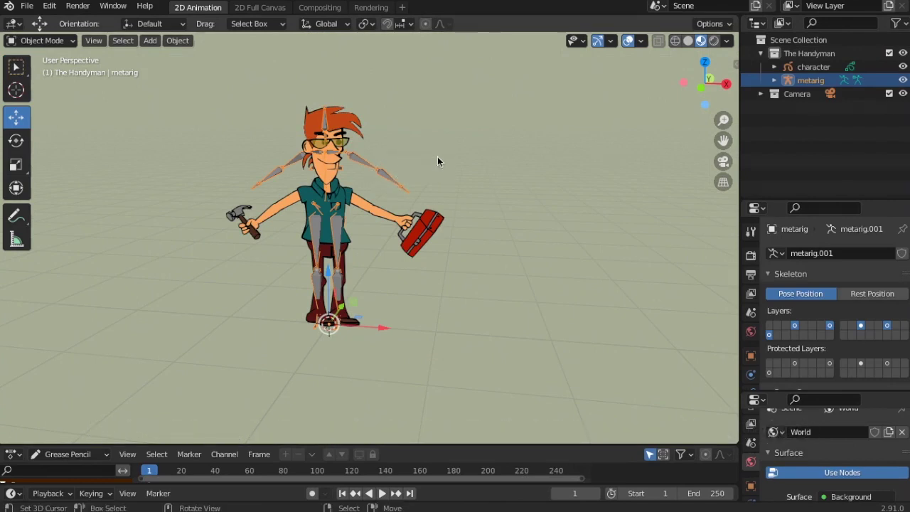
Create a new collection directly under the Scene Collection and name it "Rig"
{"action": "left_click", "coordinate": [781, 41]}
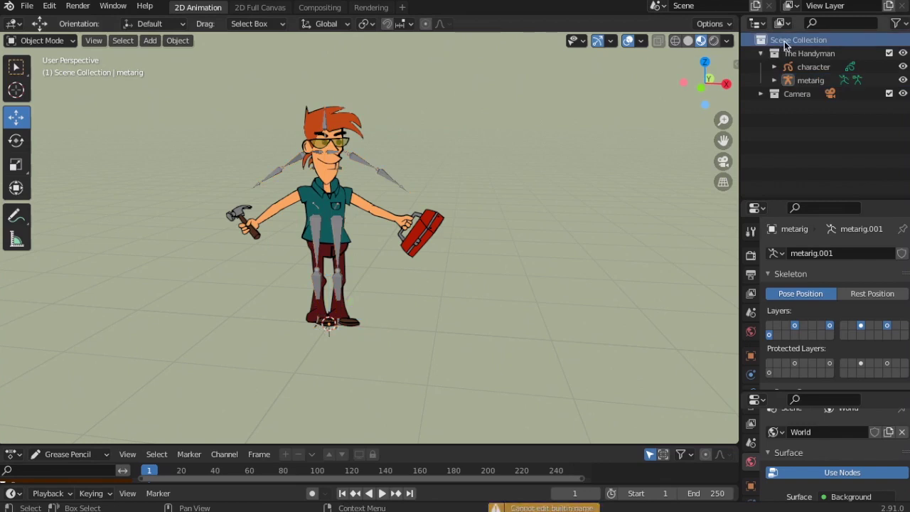
{"action": "right_click", "coordinate": [786, 44]}
{"action": "left_click", "coordinate": [726, 44]}
{"action": "left_click", "coordinate": [810, 106]}
{"action": "double_click", "coordinate": [818, 106]}
{"action": "key", "text": "BackSpace"}
{"action": "type", "text": "R"}
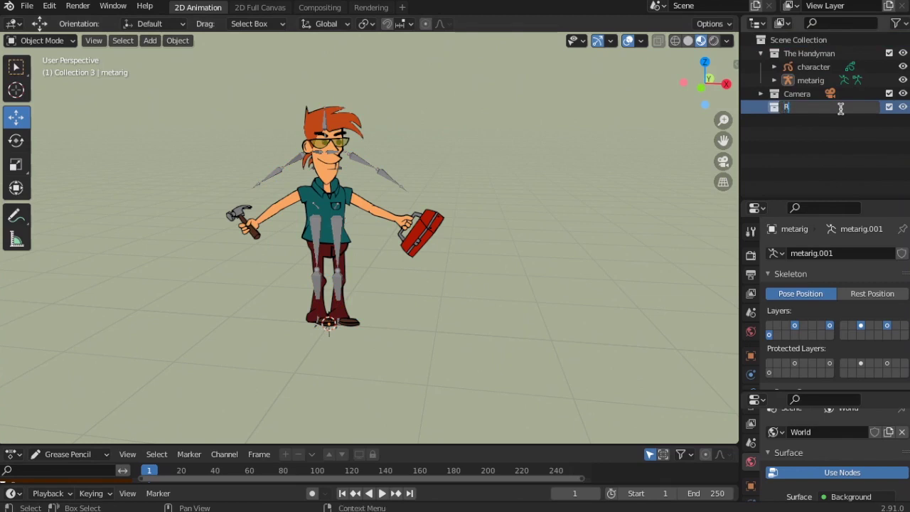
{"action": "type", "text": "ig"}
{"action": "key", "text": "Return"}
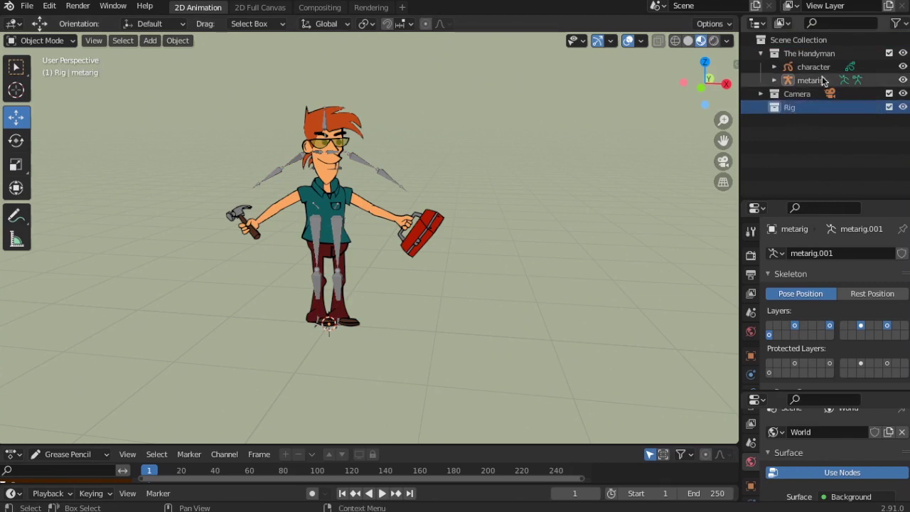
Move the metarig into the Rig collection and collapse the Rig and The Handyman collections
{"action": "left_click_drag", "start_coordinate": [815, 84], "coordinate": [783, 106]}
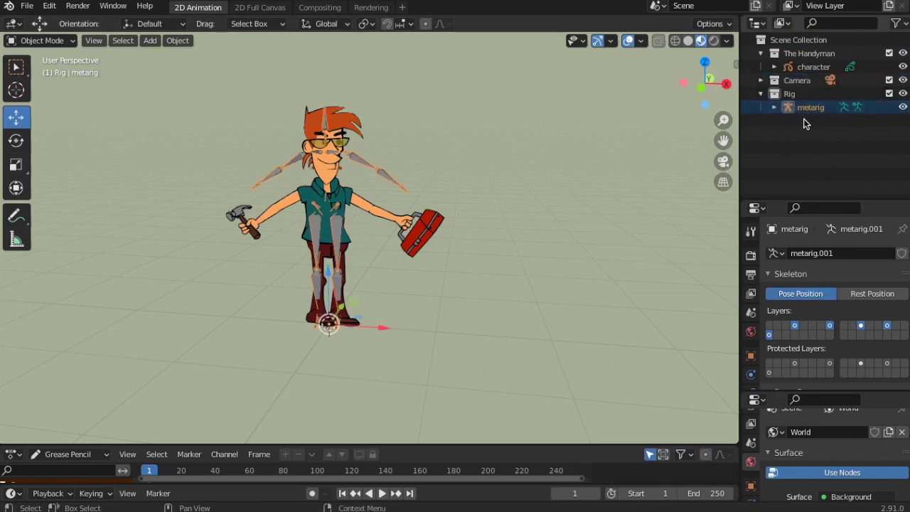
{"action": "left_click", "coordinate": [761, 95]}
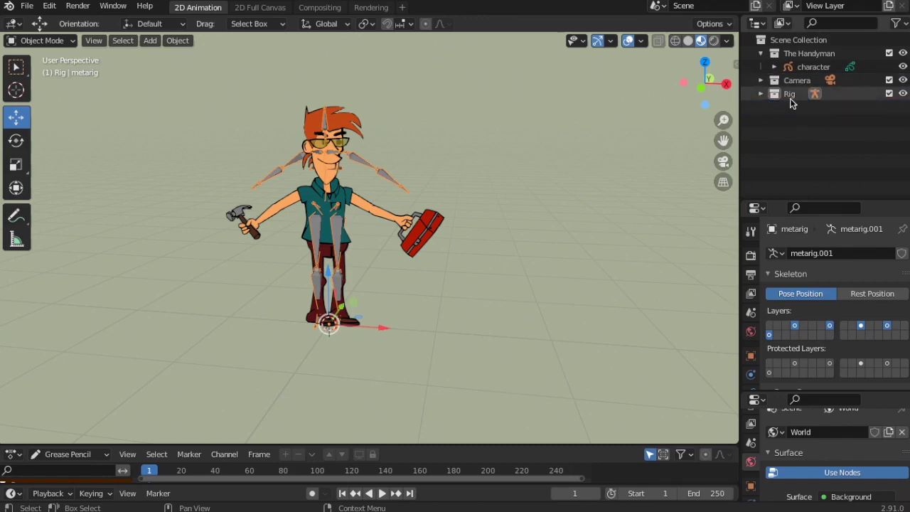
{"action": "left_click", "coordinate": [761, 53]}
Hide the Camera collection in the viewport and return to the front orthographic view of the character and rig
{"action": "scroll", "coordinate": [333, 187], "scroll_direction": "up", "scroll_amount": 3}
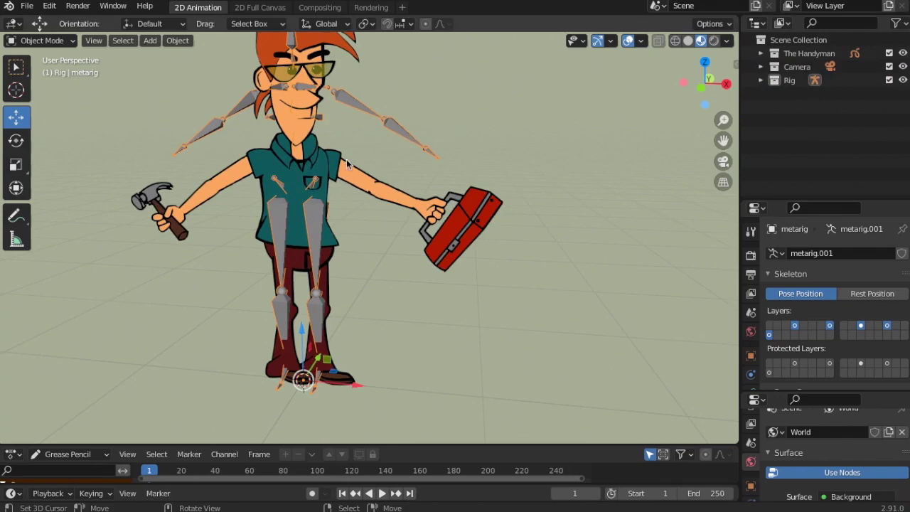
{"action": "scroll", "coordinate": [353, 169], "scroll_direction": "down", "scroll_amount": 2}
{"action": "middle_click_drag", "start_coordinate": [359, 174], "coordinate": [447, 171]}
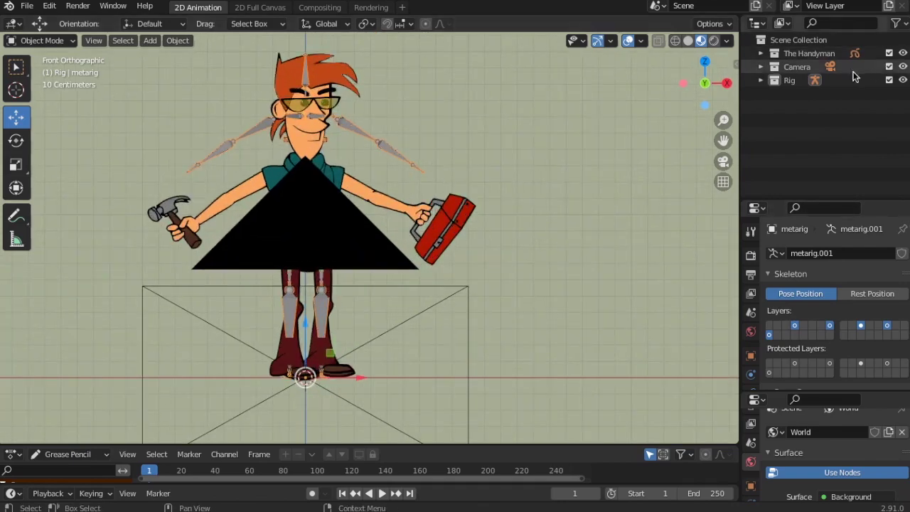
{"action": "left_click", "coordinate": [902, 67]}
{"action": "left_click_drag", "start_coordinate": [719, 71], "coordinate": [498, 206]}
{"action": "scroll", "coordinate": [361, 187], "scroll_direction": "up", "scroll_amount": 3}
{"action": "scroll", "coordinate": [360, 187], "scroll_direction": "down", "scroll_amount": 1}
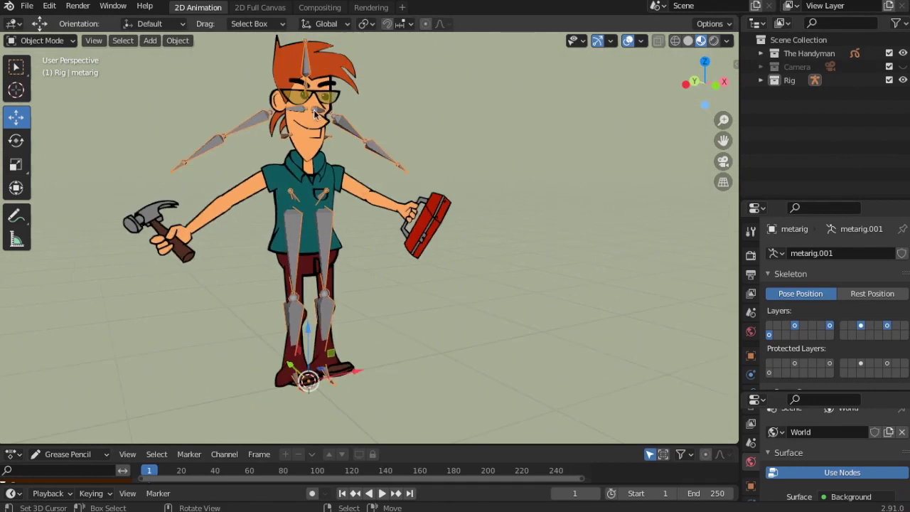
{"action": "key", "text": "KP_5"}
{"action": "key", "text": "KP_1"}
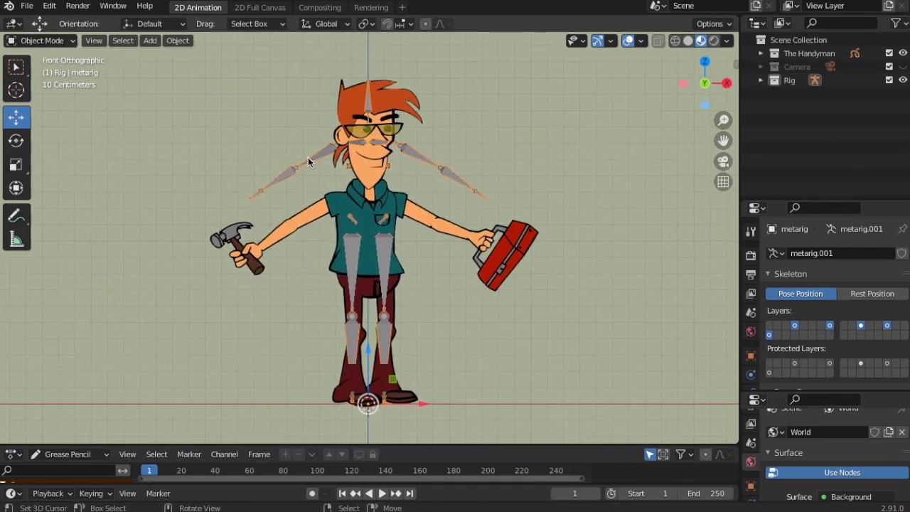
Show the metarig's transform properties and choose XYZ Euler as its rotation mode
{"action": "left_click", "coordinate": [43, 40]}
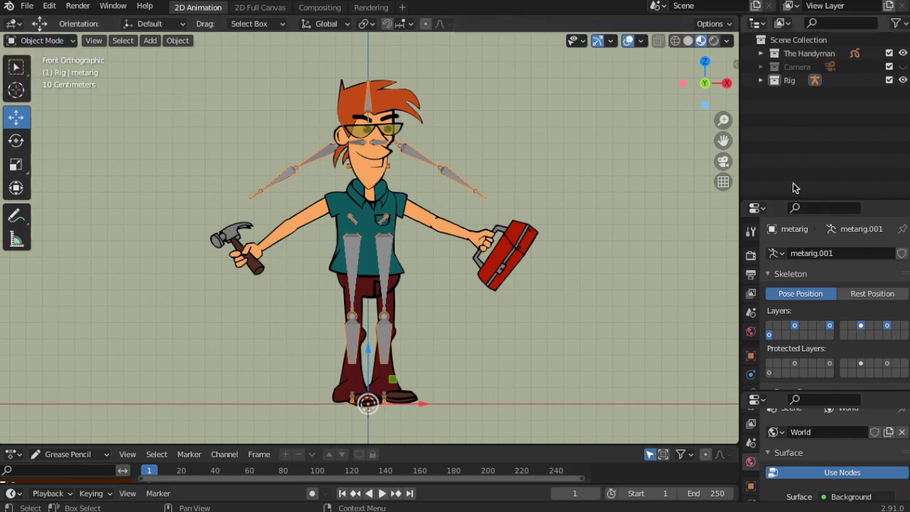
{"action": "key", "text": "n"}
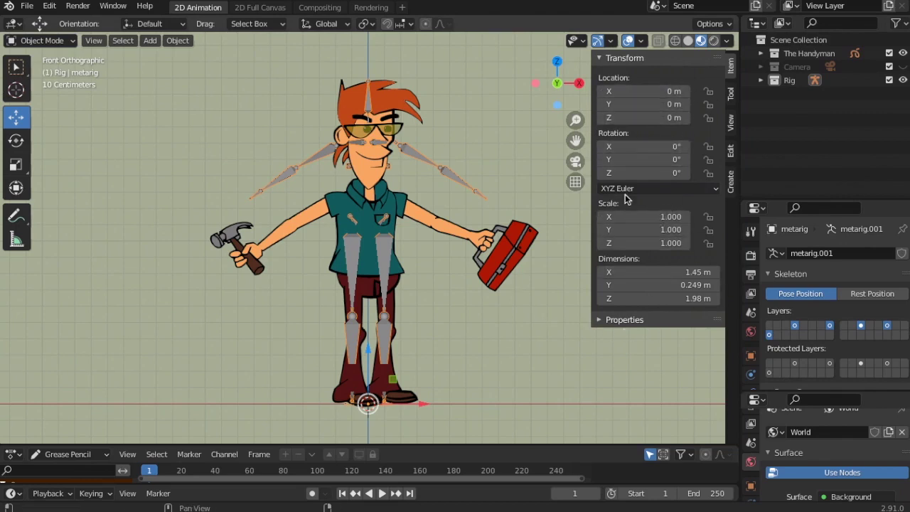
{"action": "left_click", "coordinate": [714, 190]}
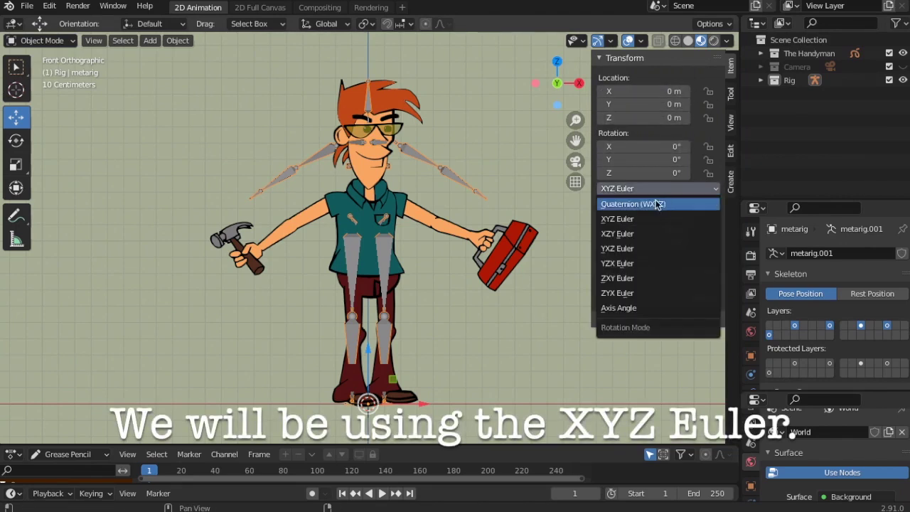
{"action": "left_click", "coordinate": [616, 222]}
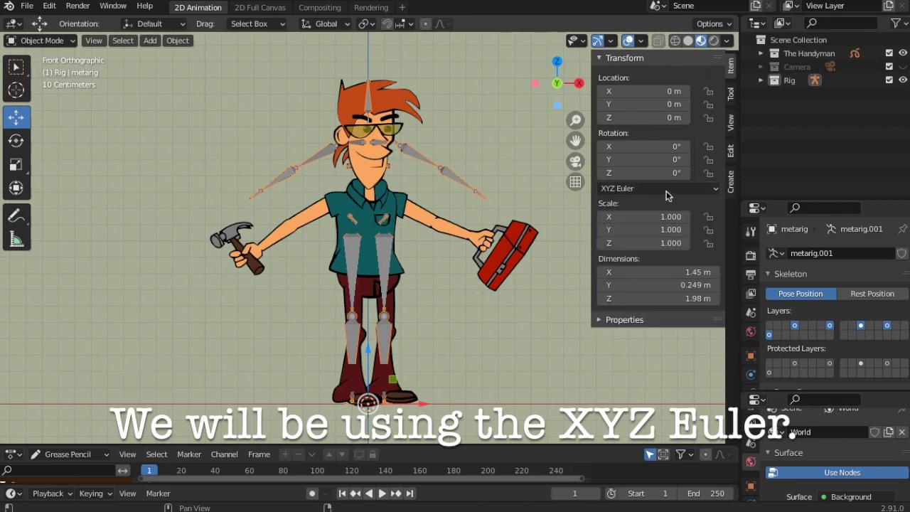
Switch the metarig's rotation mode to Quaternion (WXYZ) and back to XYZ Euler, and hide the transform properties
{"action": "left_click", "coordinate": [705, 190]}
{"action": "left_click", "coordinate": [623, 205]}
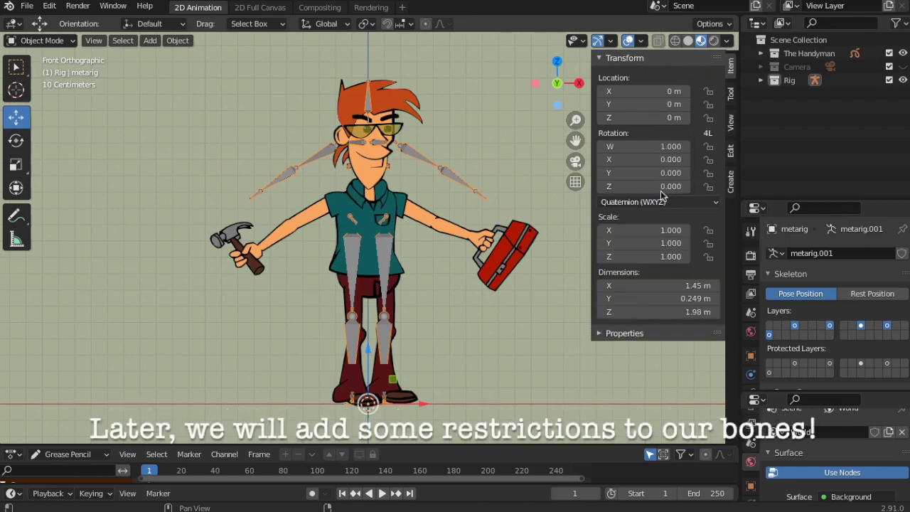
{"action": "left_click", "coordinate": [710, 203]}
{"action": "left_click", "coordinate": [618, 232]}
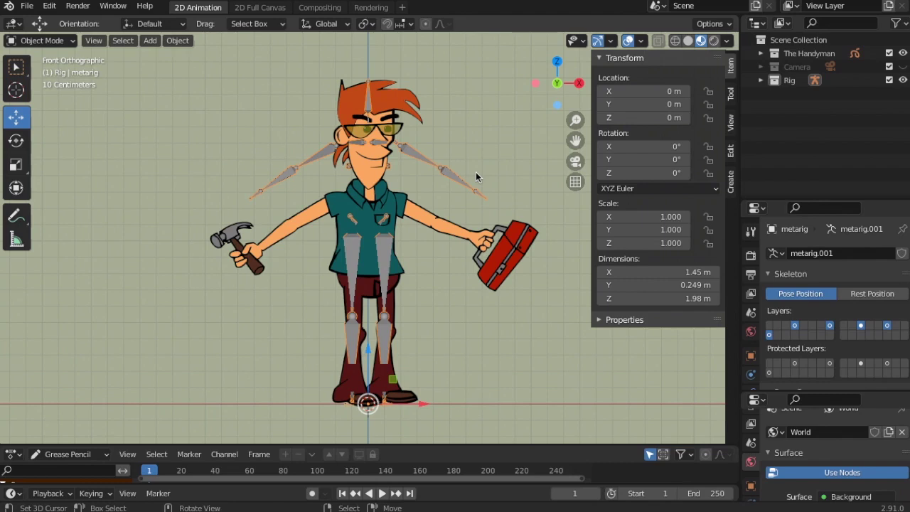
{"action": "key", "text": "n"}
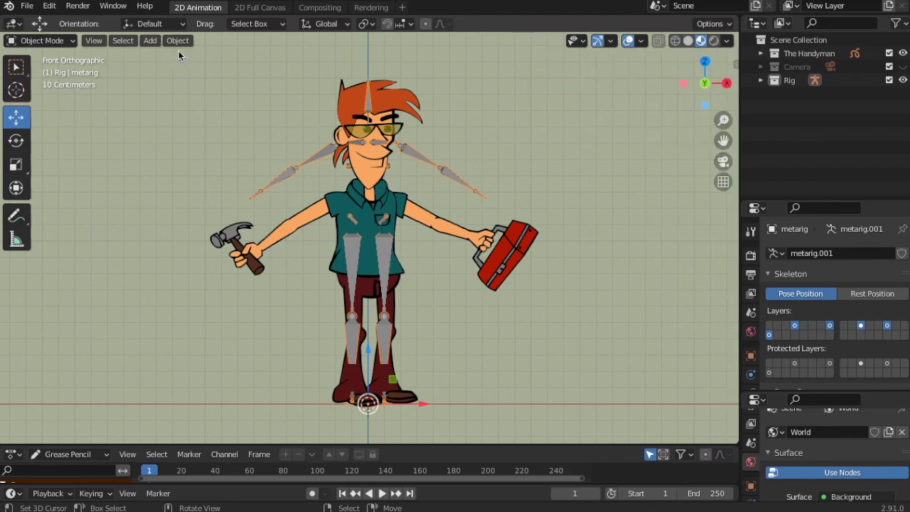
Apply all transforms to the metarig and check its location, rotation and scale values
{"action": "left_click", "coordinate": [150, 41]}
{"action": "left_click", "coordinate": [190, 43]}
{"action": "mouse_move", "coordinate": [206, 110]}
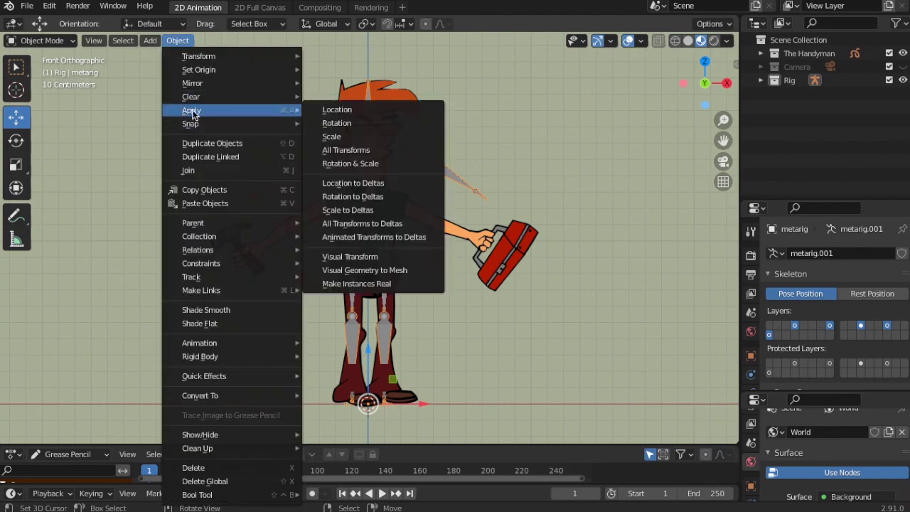
{"action": "left_click", "coordinate": [346, 153]}
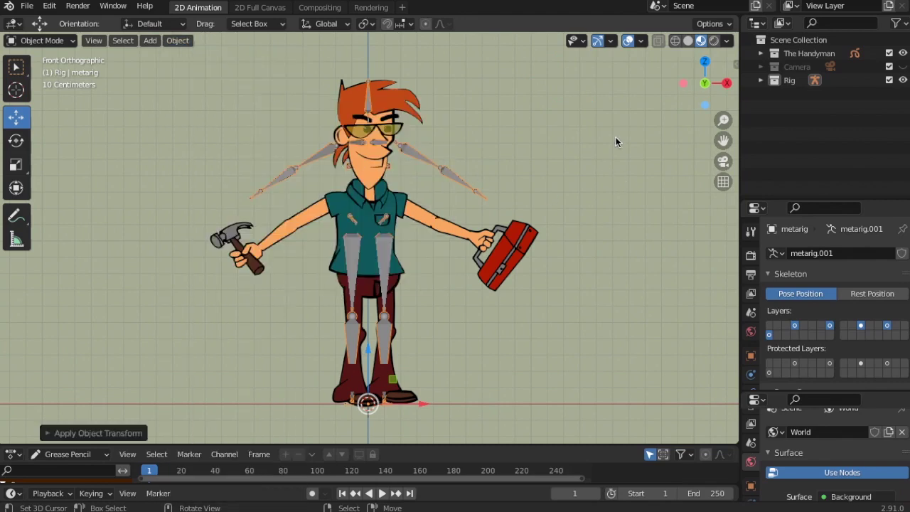
{"action": "key", "text": "n"}
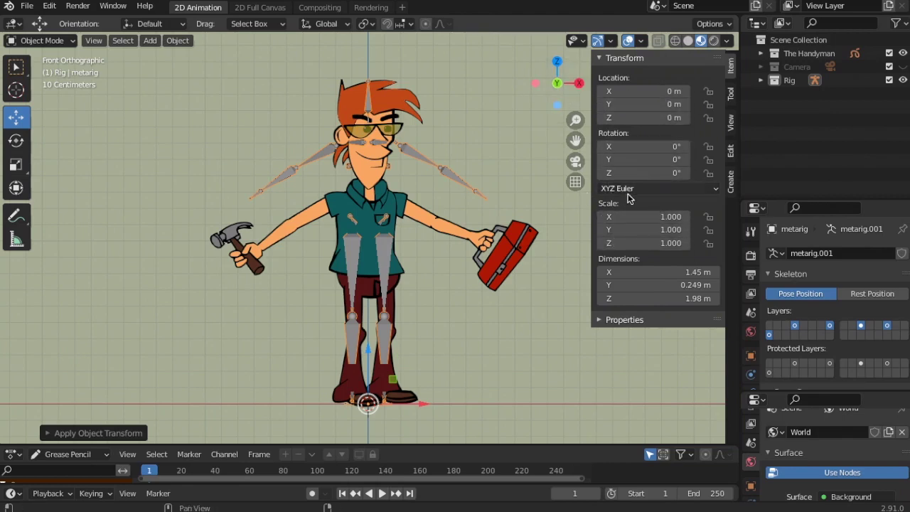
{"action": "key", "text": "n"}
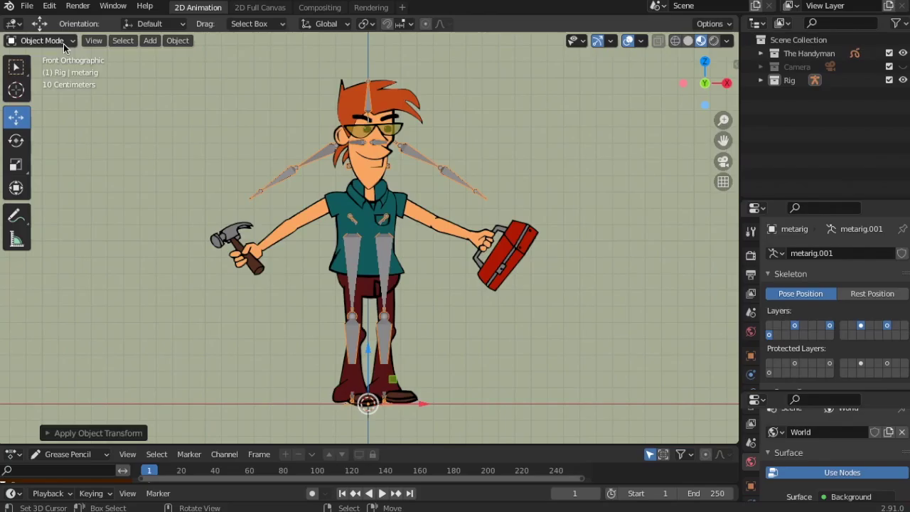
Enter Edit Mode on the metarig and hide The Handyman collection to see all of its bones
{"action": "left_click", "coordinate": [43, 40]}
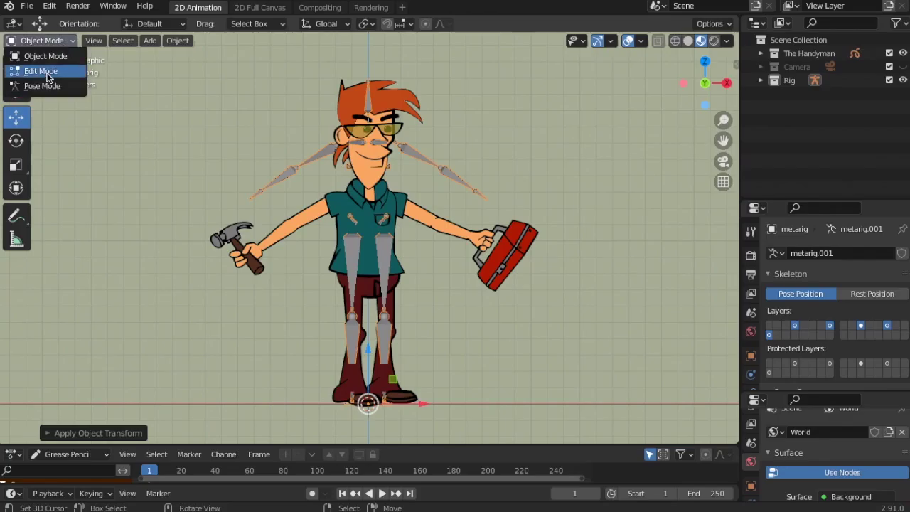
{"action": "left_click", "coordinate": [39, 69]}
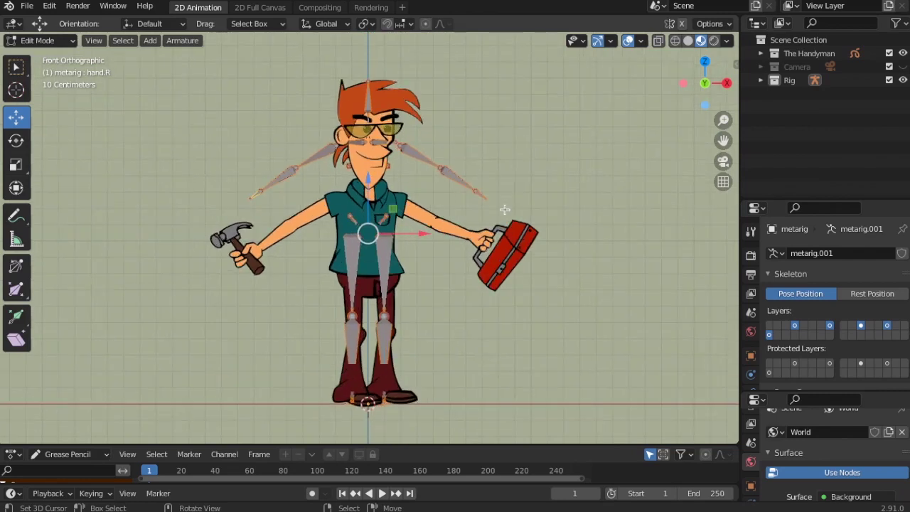
{"action": "left_click", "coordinate": [903, 54]}
{"action": "scroll", "coordinate": [427, 199], "scroll_direction": "up", "scroll_amount": 2}
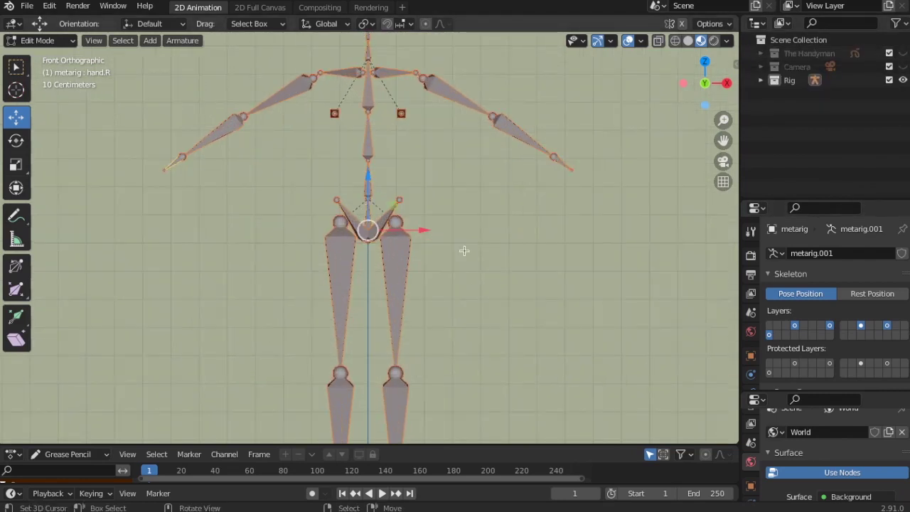
{"action": "scroll", "coordinate": [487, 209], "scroll_direction": "up", "scroll_amount": 2}
{"action": "scroll", "coordinate": [476, 213], "scroll_direction": "down", "scroll_amount": 3}
{"action": "scroll", "coordinate": [508, 85], "scroll_direction": "up", "scroll_amount": 4}
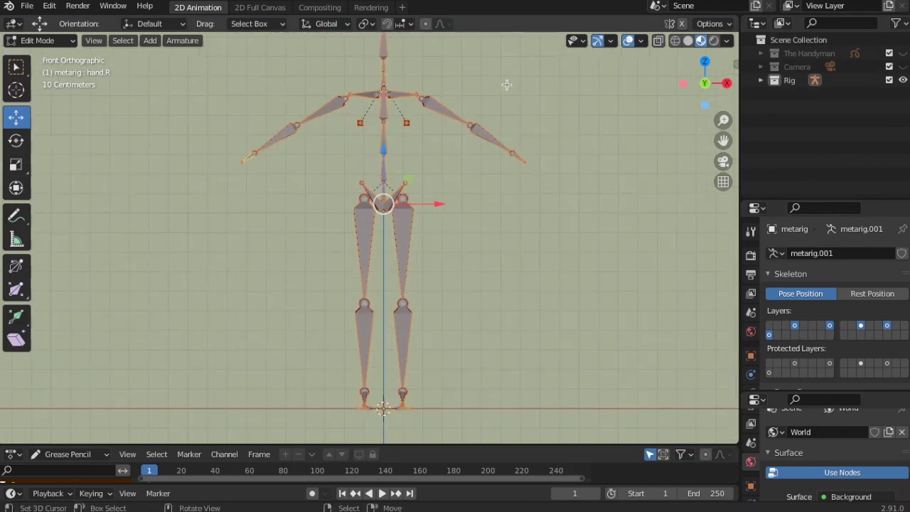
{"action": "middle_click_drag", "start_coordinate": [481, 228], "coordinate": [482, 263], "text": "shift"}
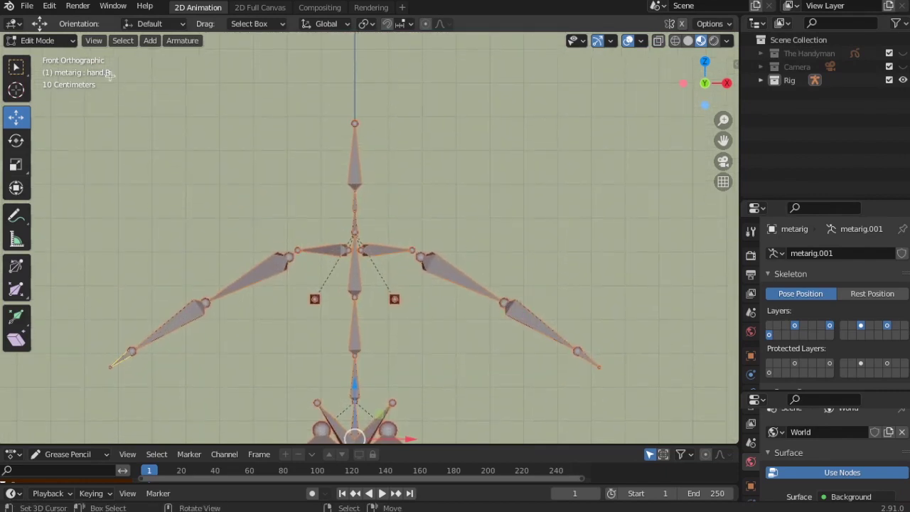
Delete the topmost head bone spine.006 and raise the tip of spine.005 by about 0.15 m
{"action": "left_click", "coordinate": [350, 174]}
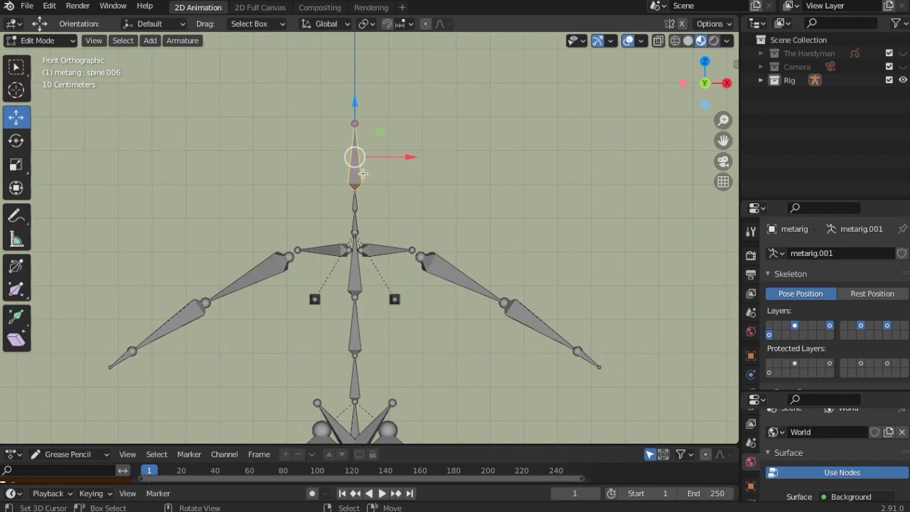
{"action": "key", "text": "x"}
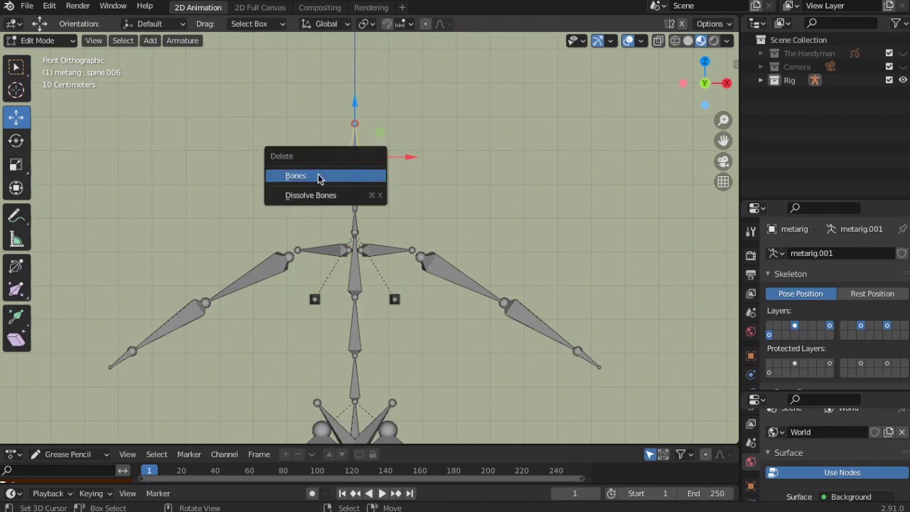
{"action": "left_click", "coordinate": [317, 177]}
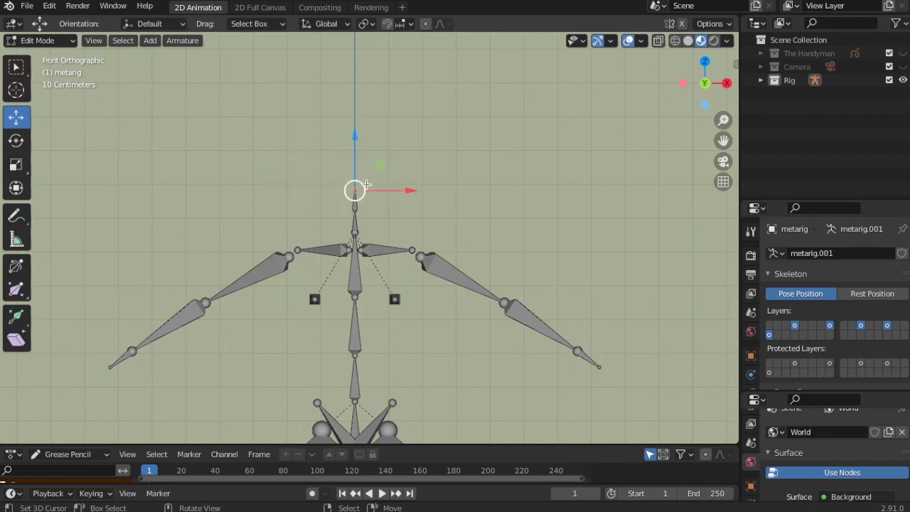
{"action": "left_click_drag", "start_coordinate": [357, 155], "coordinate": [392, 128]}
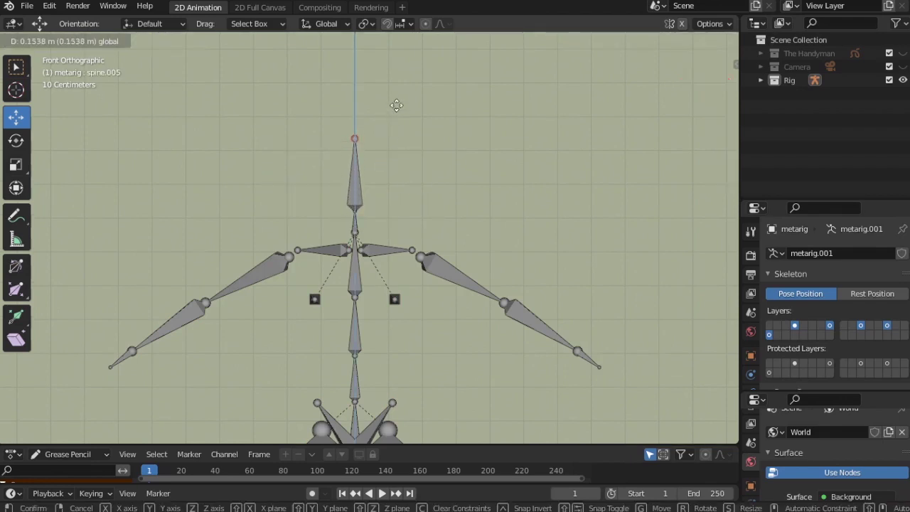
{"action": "left_click", "coordinate": [396, 105]}
Examine the alignment of the metarig's bones from the right orthographic view
{"action": "scroll", "coordinate": [360, 199], "scroll_direction": "up", "scroll_amount": 3}
{"action": "scroll", "coordinate": [361, 198], "scroll_direction": "down", "scroll_amount": 2}
{"action": "scroll", "coordinate": [361, 198], "scroll_direction": "down", "scroll_amount": 2}
{"action": "middle_click_drag", "start_coordinate": [412, 171], "coordinate": [319, 258]}
{"action": "scroll", "coordinate": [427, 137], "scroll_direction": "up", "scroll_amount": 4}
{"action": "middle_click_drag", "start_coordinate": [431, 137], "coordinate": [396, 177]}
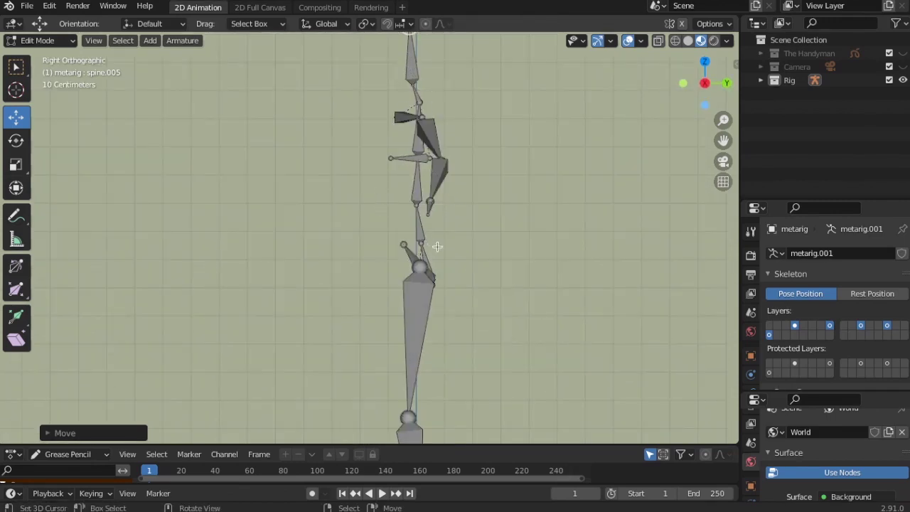
{"action": "scroll", "coordinate": [415, 279], "scroll_direction": "down", "scroll_amount": 3}
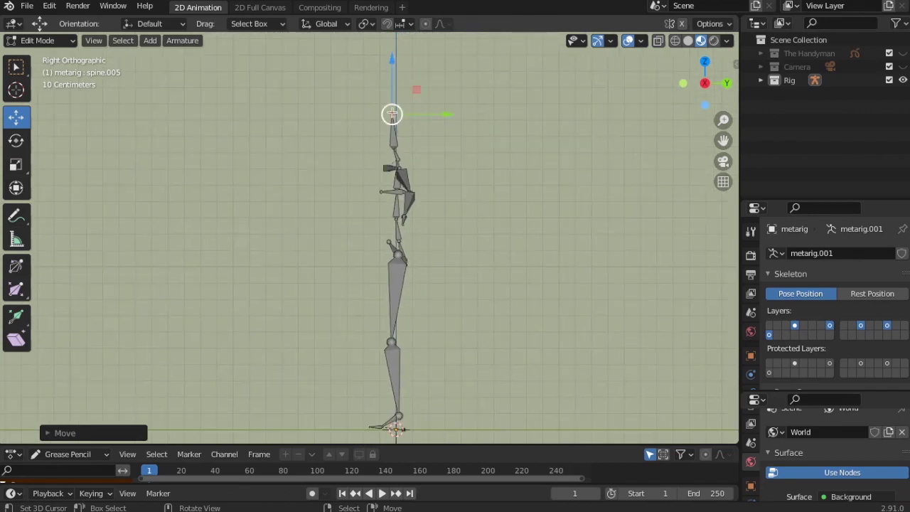
Select the breast.L bone, undo a trial move of it and enable X-axis mirror editing
{"action": "left_click", "coordinate": [384, 190]}
{"action": "mouse_move", "coordinate": [446, 190]}
{"action": "middle_mouse_down"}
{"action": "mouse_move", "coordinate": [426, 213]}
{"action": "mouse_move", "coordinate": [448, 206]}
{"action": "middle_mouse_up"}
{"action": "scroll", "coordinate": [329, 170], "scroll_direction": "up", "scroll_amount": 3}
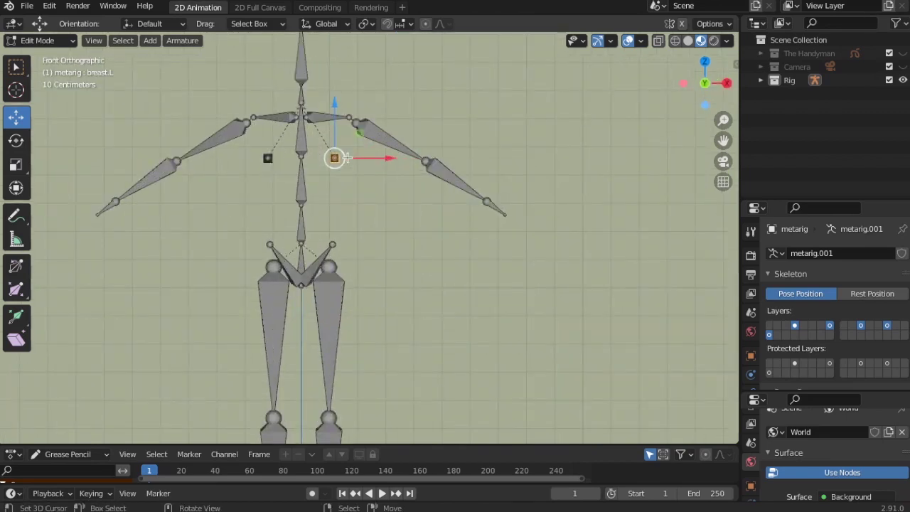
{"action": "mouse_move", "coordinate": [336, 122]}
{"action": "left_mouse_down"}
{"action": "mouse_move", "coordinate": [349, 46]}
{"action": "mouse_move", "coordinate": [341, 130]}
{"action": "left_mouse_up"}
{"action": "key", "text": "ctrl+z"}
{"action": "left_click", "coordinate": [700, 24]}
{"action": "left_click", "coordinate": [649, 50]}
Move the mirrored breast bones up to head height and about 0.14 m forward along the Y axis
{"action": "left_click_drag", "start_coordinate": [334, 122], "coordinate": [334, 38]}
{"action": "middle_click_drag", "start_coordinate": [455, 126], "coordinate": [313, 164], "text": "shift"}
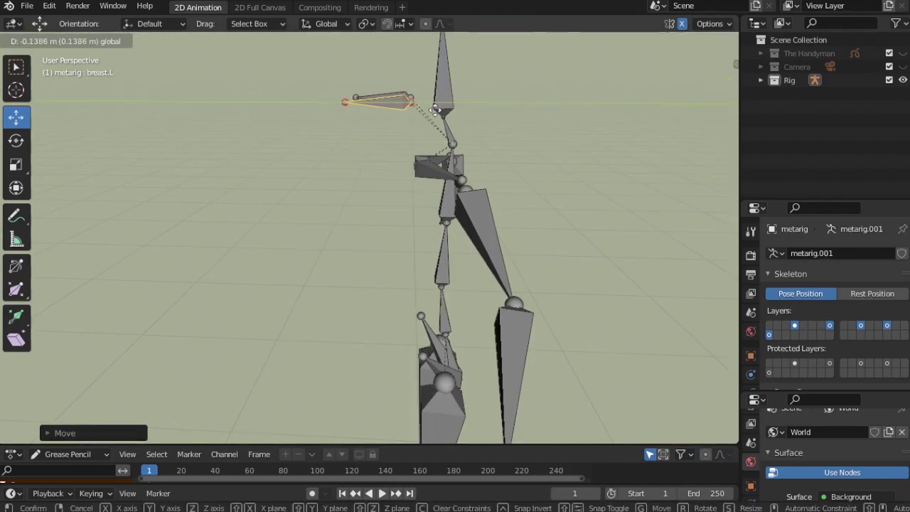
{"action": "left_click", "coordinate": [412, 106]}
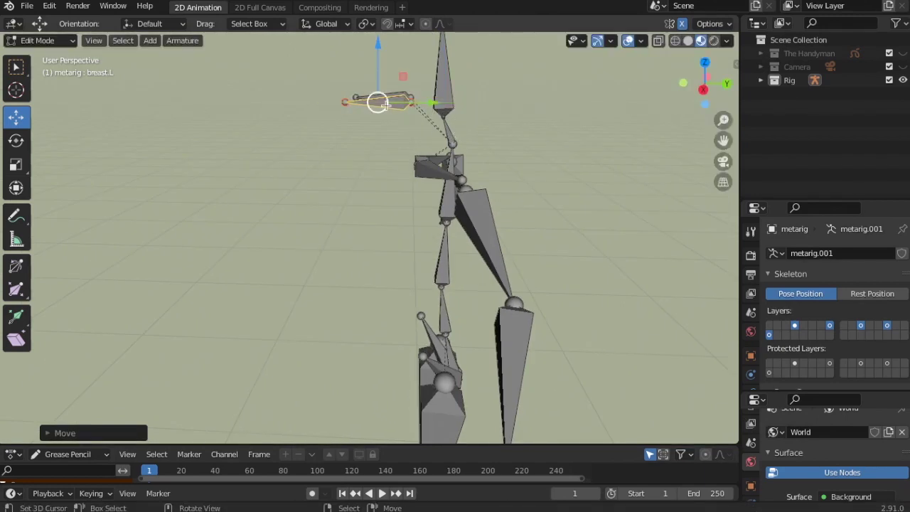
Show the bone relations of breast.L and clear its parent spine.003
{"action": "scroll", "coordinate": [750, 327], "scroll_direction": "down", "scroll_amount": 2}
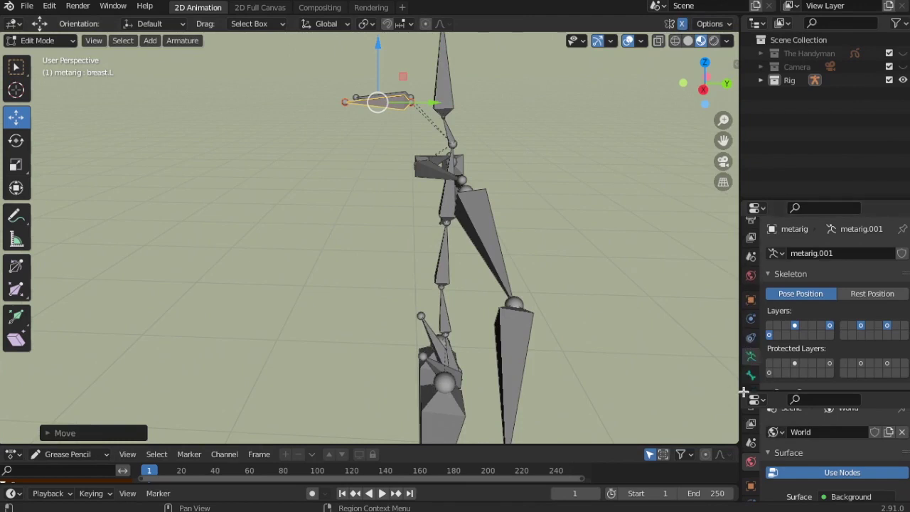
{"action": "scroll", "coordinate": [815, 349], "scroll_direction": "down", "scroll_amount": 6}
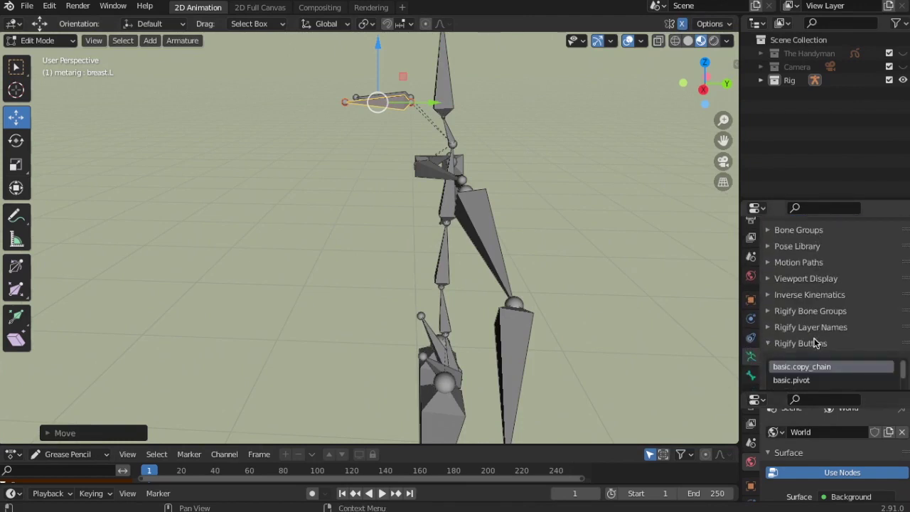
{"action": "scroll", "coordinate": [814, 312], "scroll_direction": "up", "scroll_amount": 2}
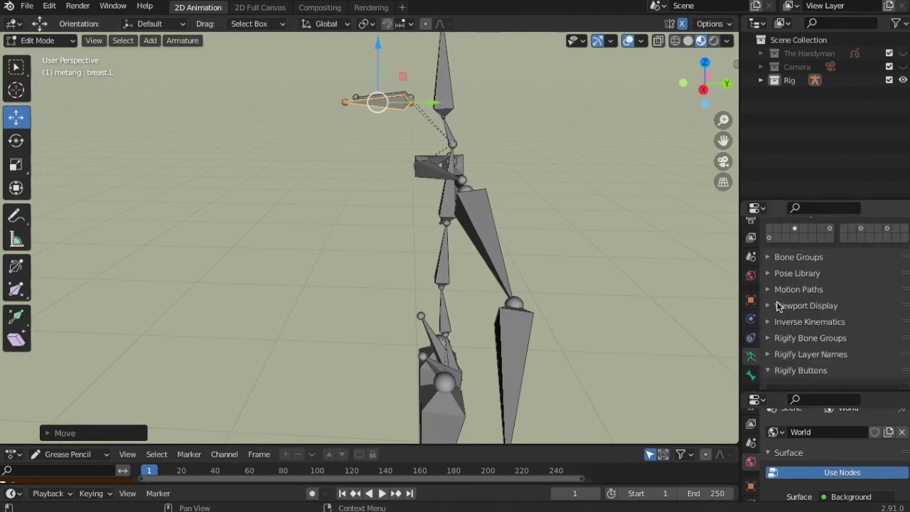
{"action": "scroll", "coordinate": [812, 306], "scroll_direction": "down", "scroll_amount": 1}
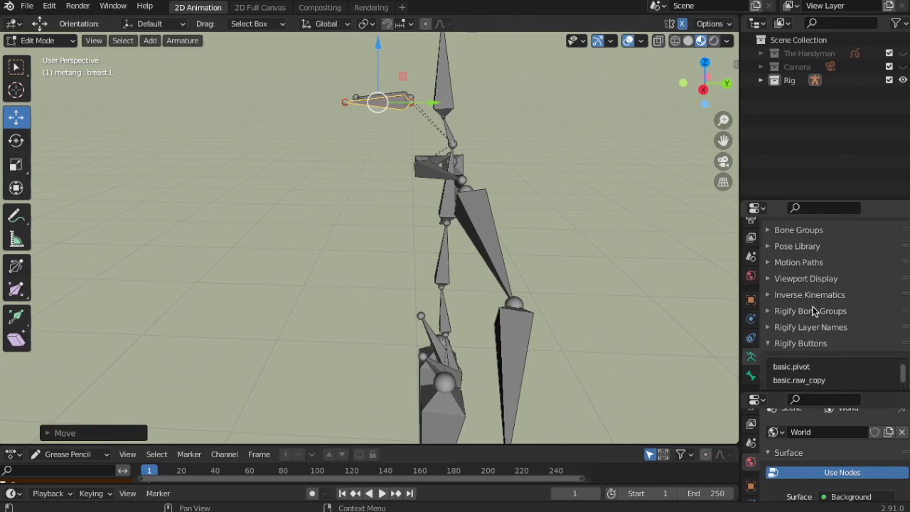
{"action": "left_click", "coordinate": [751, 375]}
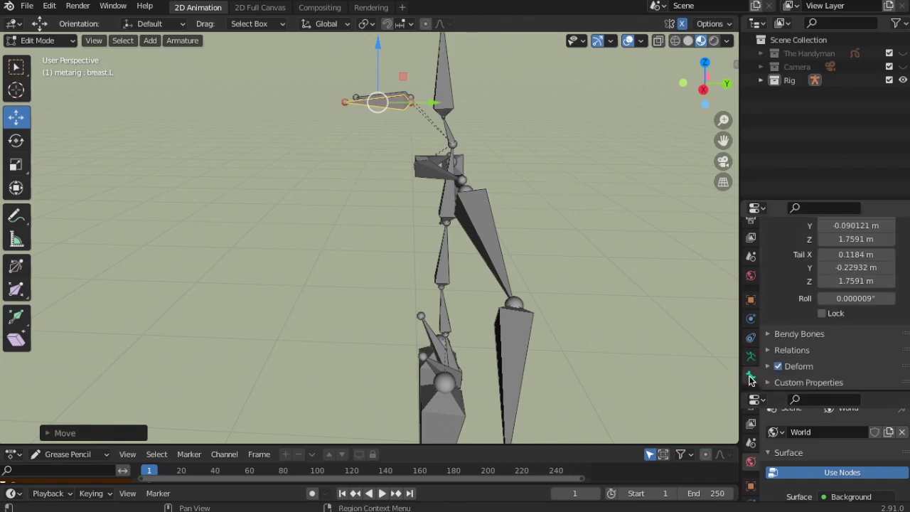
{"action": "left_click", "coordinate": [782, 351]}
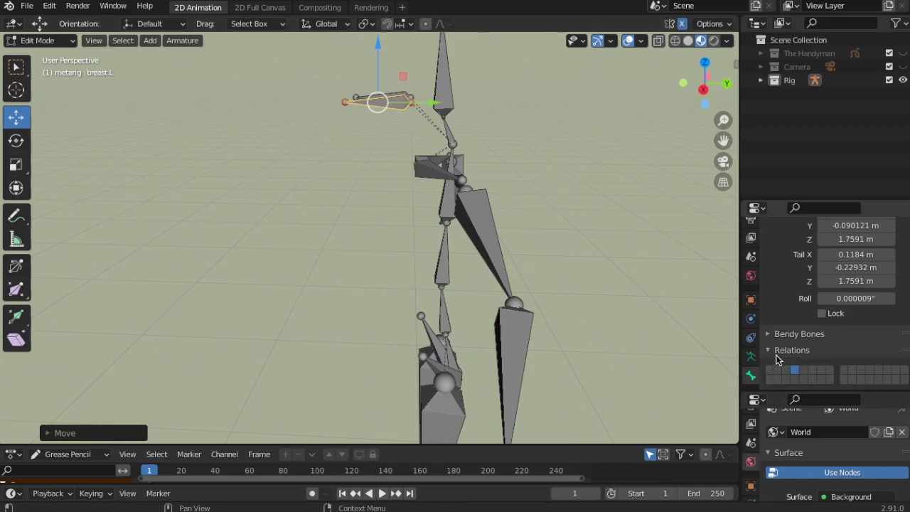
{"action": "scroll", "coordinate": [777, 359], "scroll_direction": "down", "scroll_amount": 4}
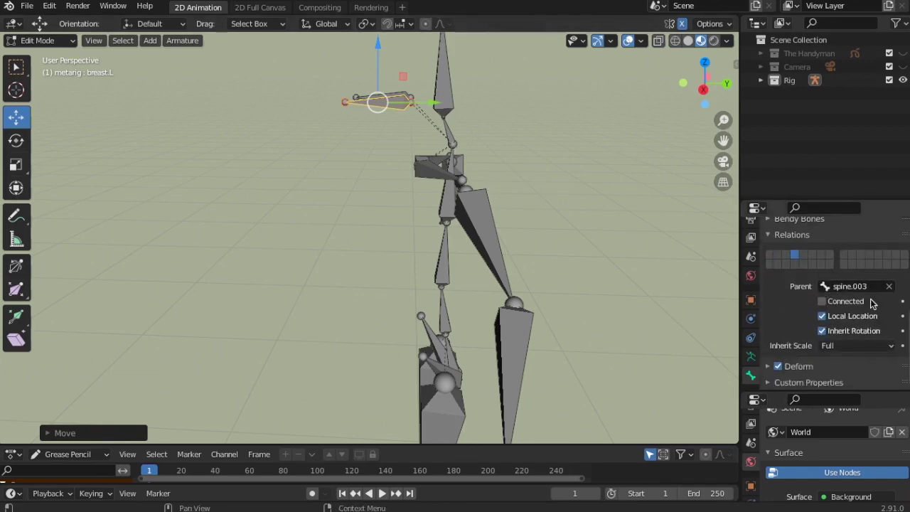
{"action": "left_click", "coordinate": [889, 286]}
Clear the parent spine.003 from the breast.R bone
{"action": "middle_click_drag", "start_coordinate": [366, 106], "coordinate": [360, 112]}
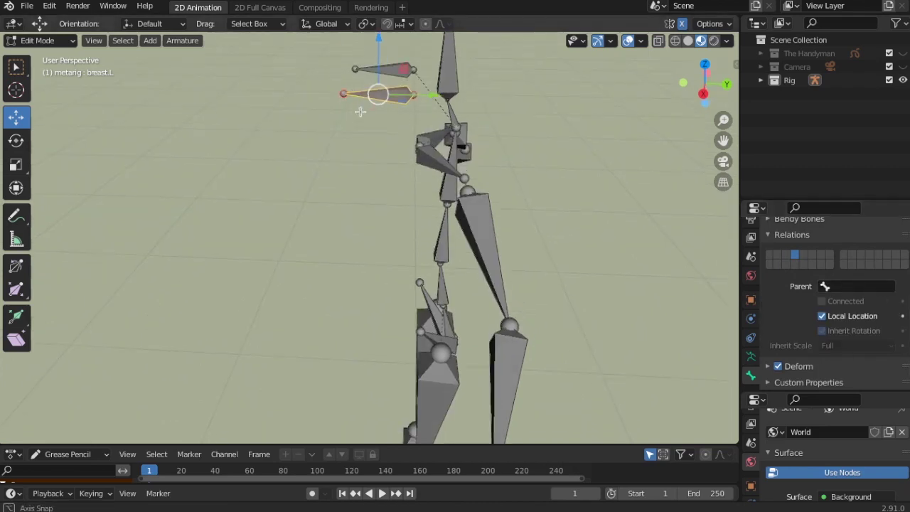
{"action": "left_click", "coordinate": [387, 69]}
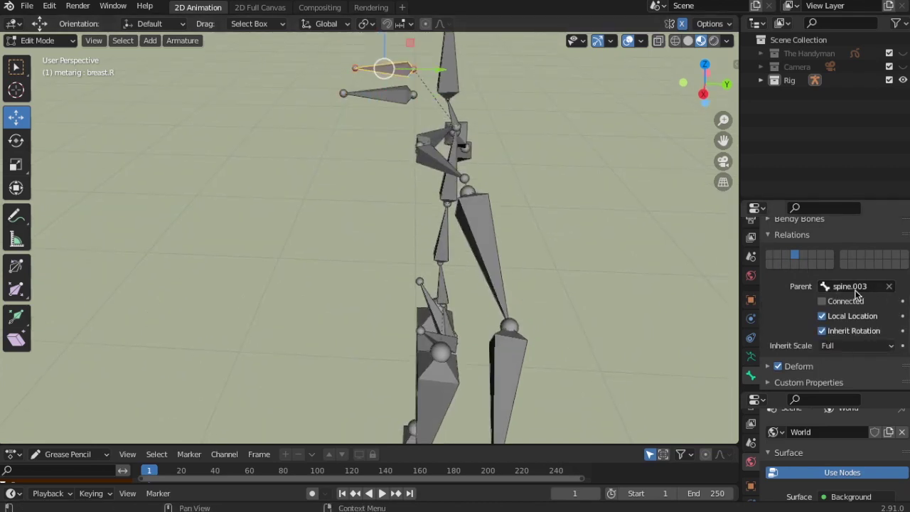
{"action": "left_click", "coordinate": [889, 286]}
Parent the mirrored breast bones to the head bone spine.005 with Keep Offset
{"action": "middle_click_drag", "start_coordinate": [370, 114], "coordinate": [372, 116]}
{"action": "left_click", "coordinate": [384, 111]}
{"action": "left_click", "coordinate": [428, 43]}
{"action": "middle_click_drag", "start_coordinate": [429, 43], "coordinate": [432, 126]}
{"action": "left_click", "coordinate": [396, 146]}
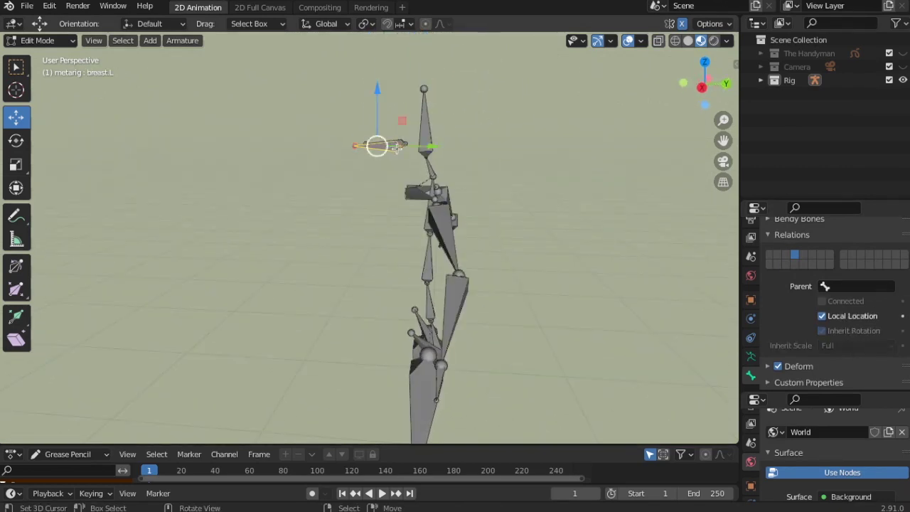
{"action": "left_click", "coordinate": [425, 91]}
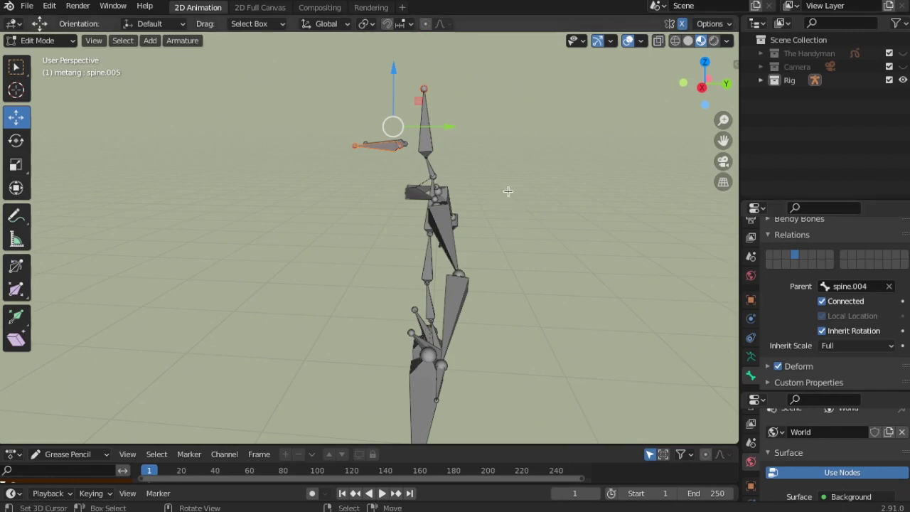
{"action": "key", "text": "ctrl+p"}
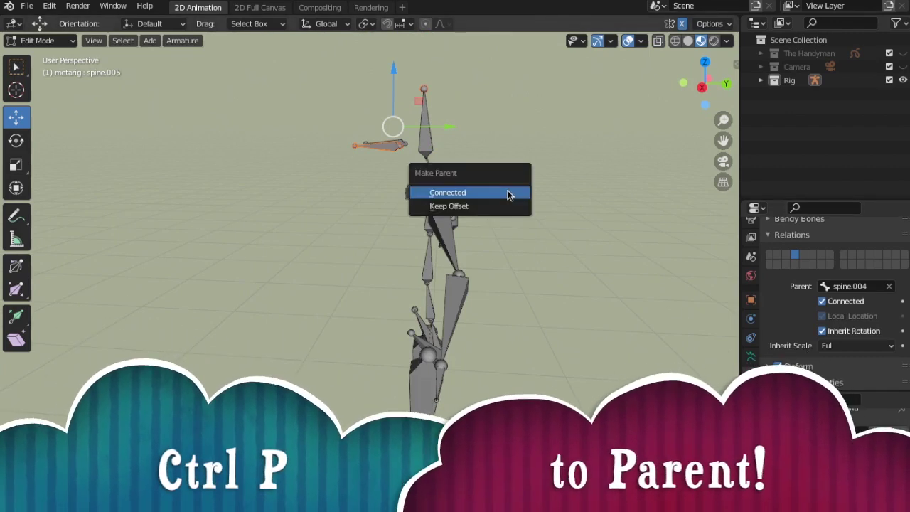
{"action": "left_click", "coordinate": [470, 206]}
{"action": "middle_click_drag", "start_coordinate": [470, 206], "coordinate": [579, 225]}
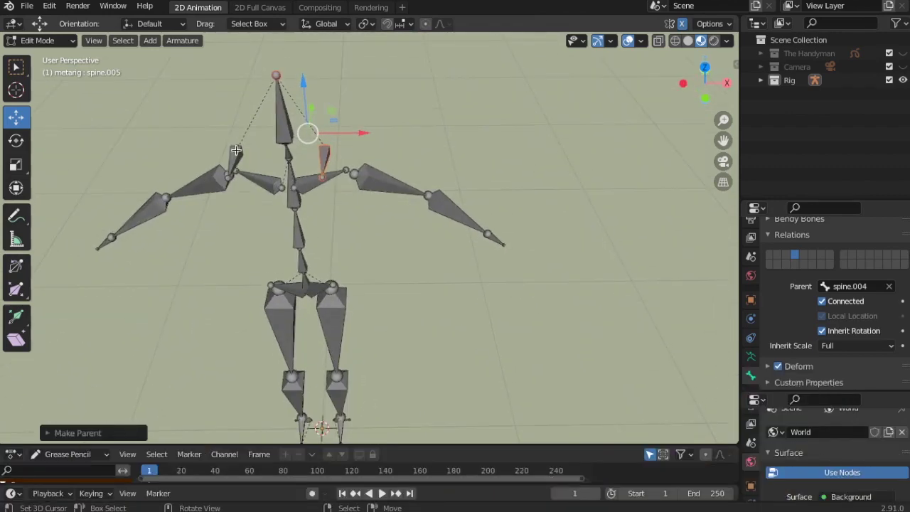
Switch the metarig to Pose Mode in front view and test the parenting by rotating the head bone spine.005
{"action": "left_click", "coordinate": [703, 25]}
{"action": "middle_click_drag", "start_coordinate": [384, 162], "coordinate": [502, 140], "text": "alt"}
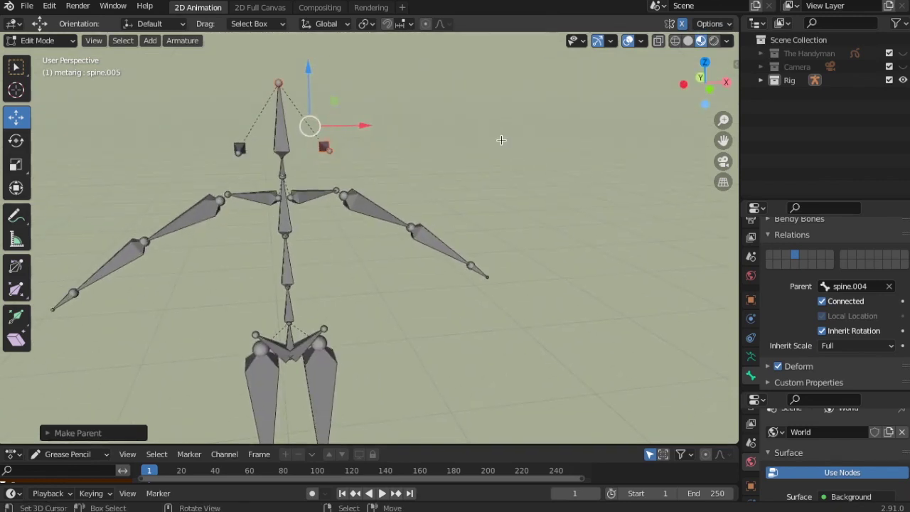
{"action": "scroll", "coordinate": [273, 128], "scroll_direction": "up", "scroll_amount": 1}
{"action": "left_click", "coordinate": [39, 41]}
{"action": "left_click", "coordinate": [43, 85]}
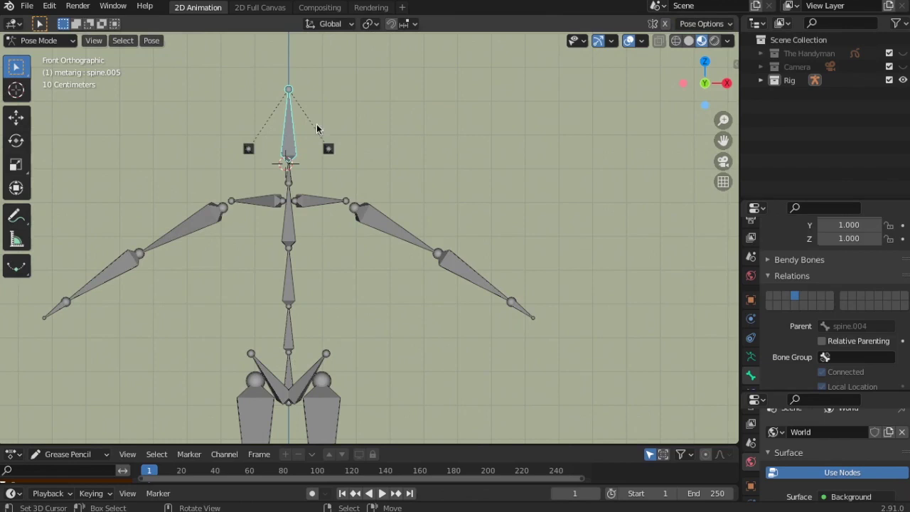
{"action": "key", "text": "r"}
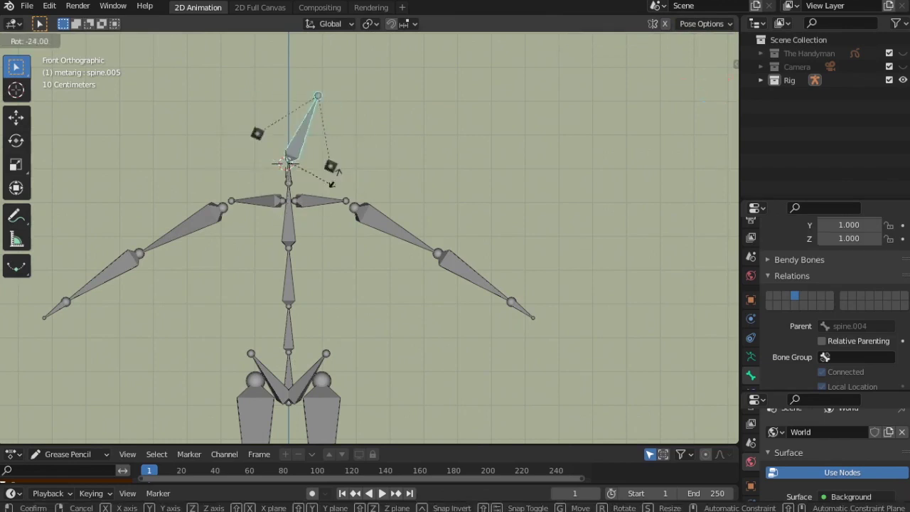
{"action": "left_click", "coordinate": [330, 145]}
Test-rotate the neck bone spine.004 to check that the head bones follow, and cancel the rotation
{"action": "scroll", "coordinate": [348, 170], "scroll_direction": "up", "scroll_amount": 2}
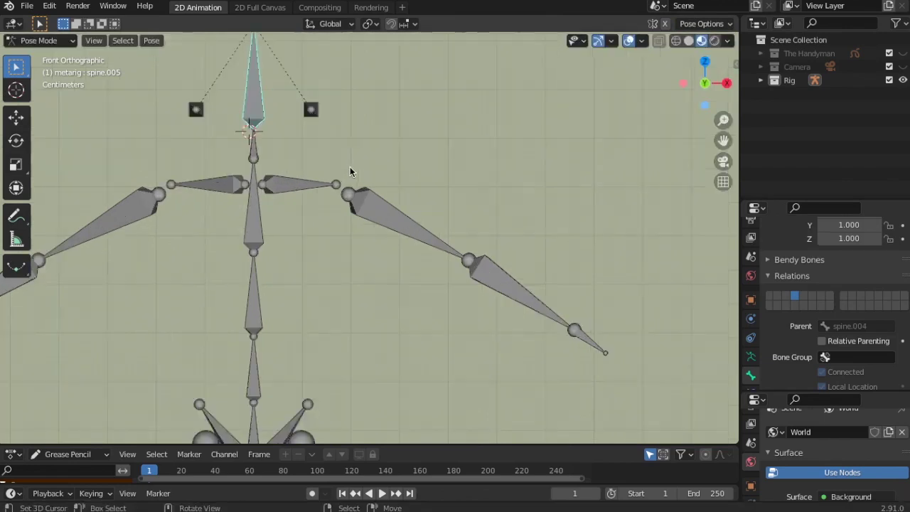
{"action": "scroll", "coordinate": [348, 171], "scroll_direction": "up", "scroll_amount": 1}
{"action": "left_click", "coordinate": [230, 128]}
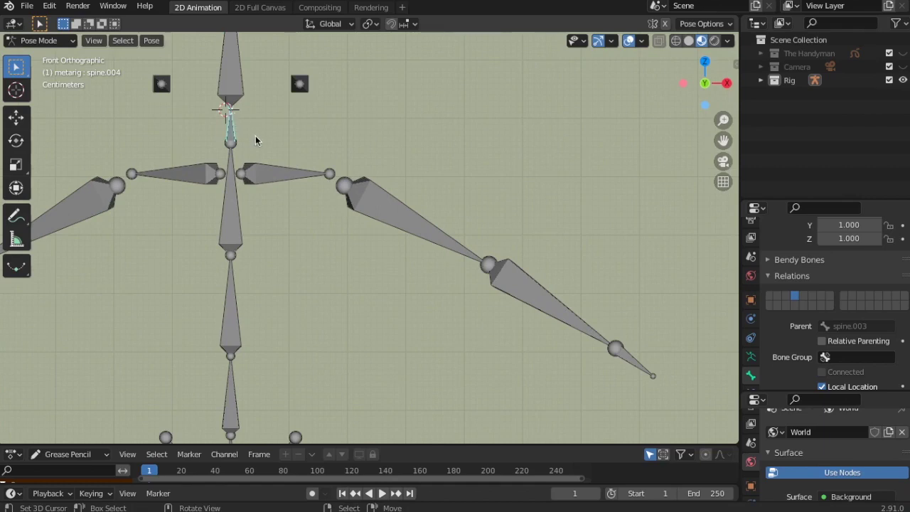
{"action": "key", "text": "r"}
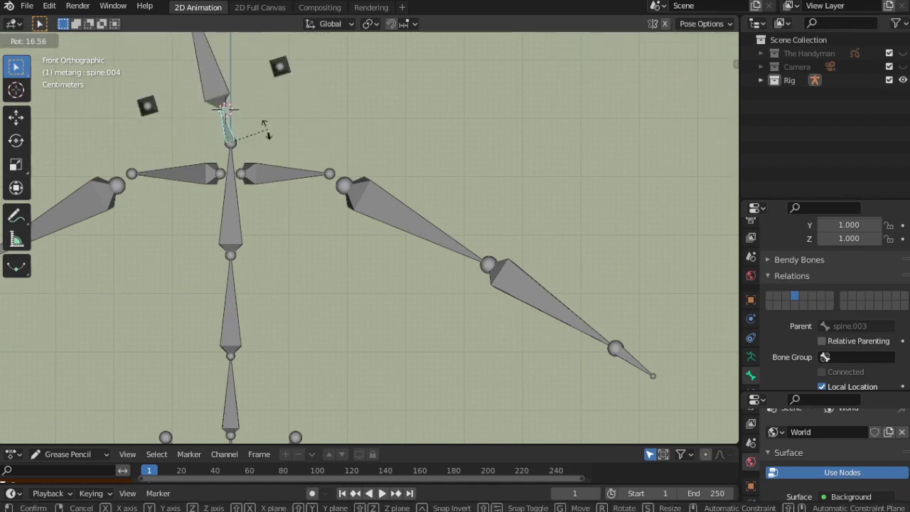
{"action": "right_click", "coordinate": [272, 201]}
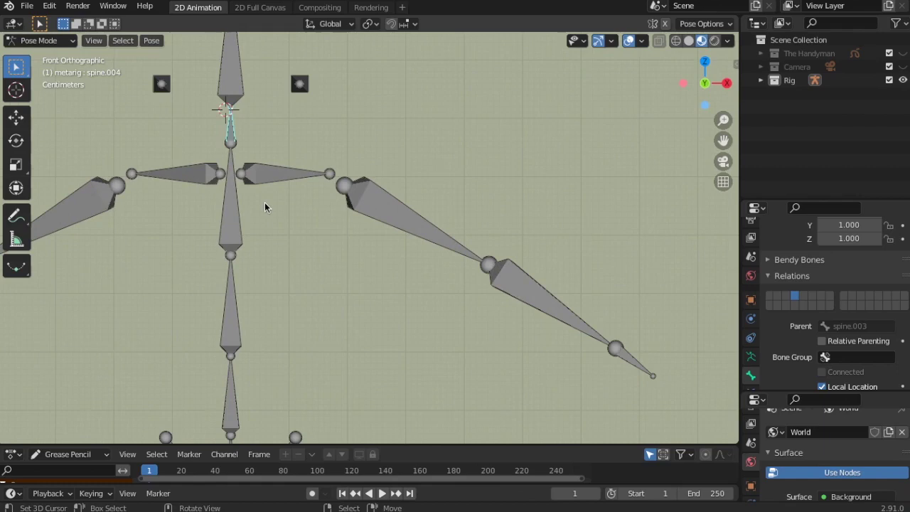
Select the upper spine bone spine.003 and switch the metarig to Edit Mode in front view, centred on that bone
{"action": "left_click", "coordinate": [229, 225]}
{"action": "mouse_move", "coordinate": [254, 217]}
{"action": "middle_mouse_down"}
{"action": "mouse_move", "coordinate": [336, 207]}
{"action": "mouse_move", "coordinate": [271, 216]}
{"action": "middle_mouse_up"}
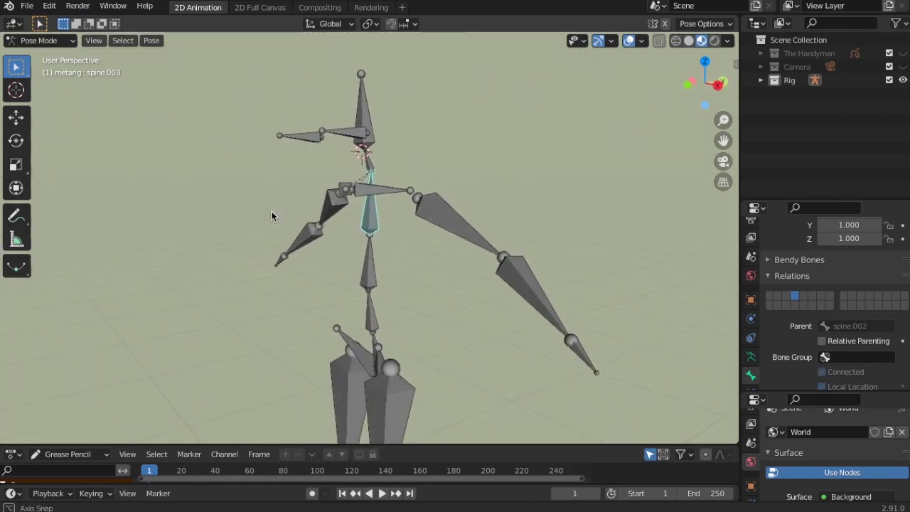
{"action": "scroll", "coordinate": [271, 213], "scroll_direction": "up", "scroll_amount": 3}
{"action": "middle_click_drag", "start_coordinate": [327, 182], "coordinate": [206, 96]}
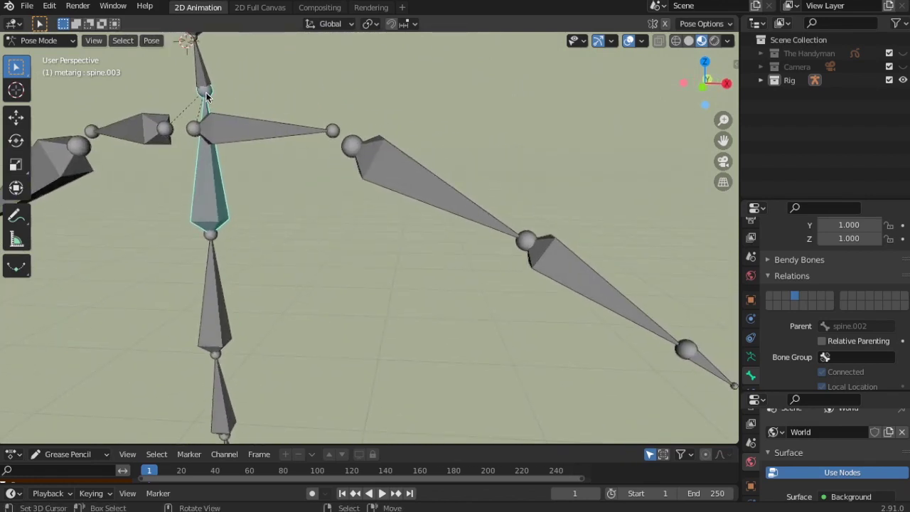
{"action": "middle_click_drag", "start_coordinate": [280, 115], "coordinate": [348, 141], "text": "alt"}
{"action": "left_click", "coordinate": [39, 40]}
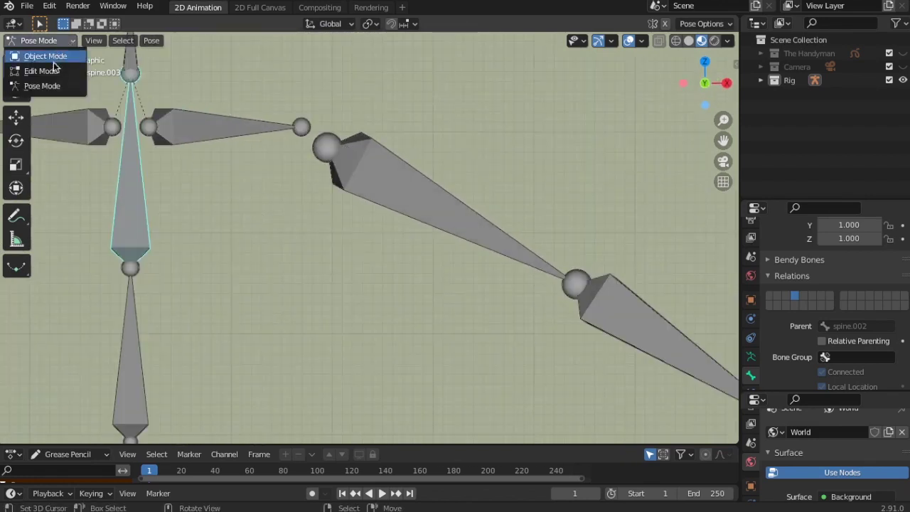
{"action": "left_click", "coordinate": [36, 71]}
{"action": "key", "text": "KP_Decimal"}
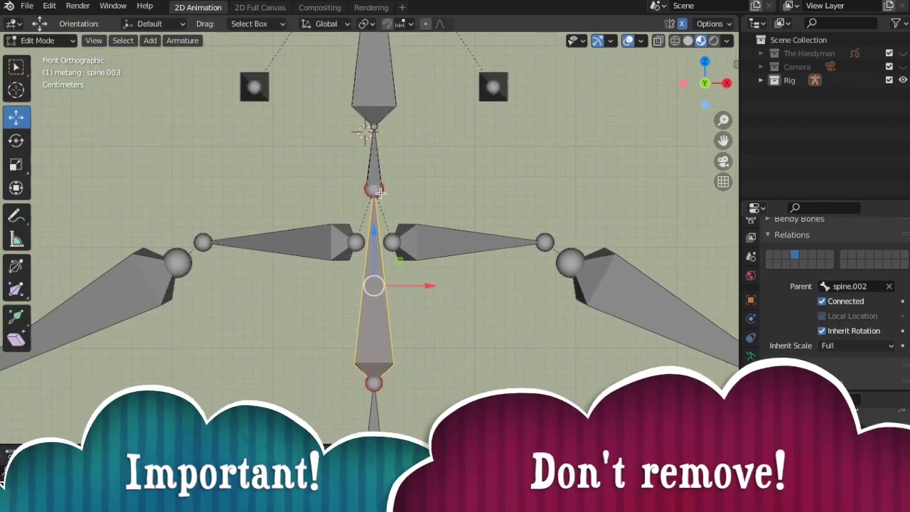
Try moving the upper joint of spine.003 sideways along X, and undo the move
{"action": "left_click", "coordinate": [376, 189]}
{"action": "left_click_drag", "start_coordinate": [406, 189], "coordinate": [484, 188]}
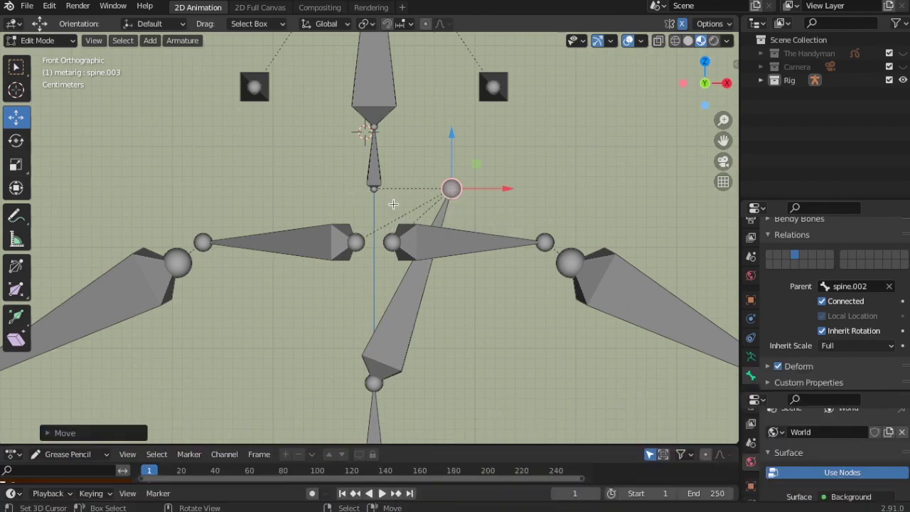
{"action": "key", "text": "ctrl+z"}
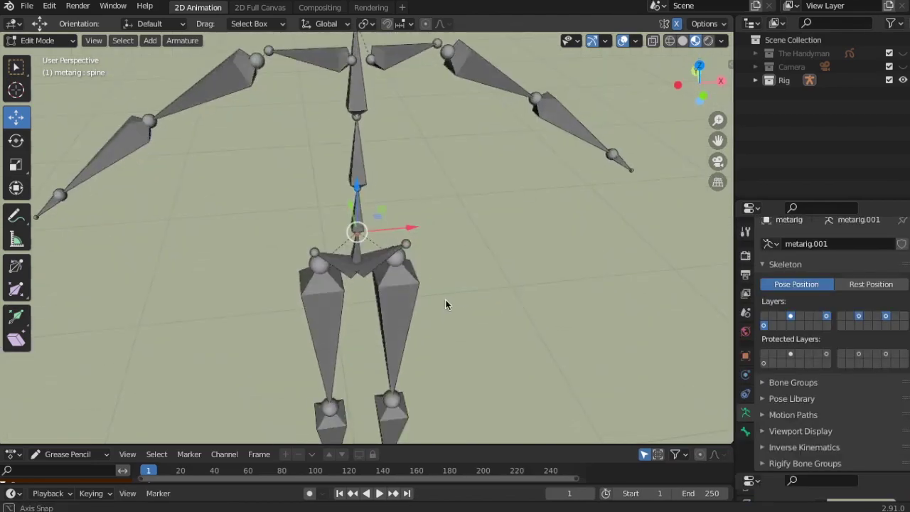
Dissolve the lowest spine bone between the pelvis bones, merging it with the spine bone above
{"action": "middle_click_drag", "start_coordinate": [445, 299], "coordinate": [443, 269]}
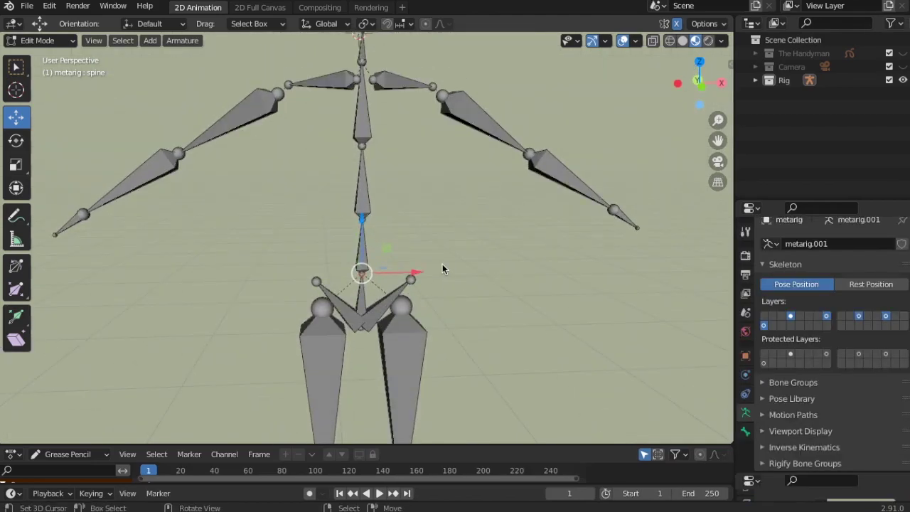
{"action": "left_click", "coordinate": [391, 132]}
{"action": "left_click", "coordinate": [364, 189]}
{"action": "left_click", "coordinate": [362, 249]}
{"action": "left_click", "coordinate": [367, 312]}
{"action": "mouse_move", "coordinate": [441, 285]}
{"action": "middle_mouse_down"}
{"action": "mouse_move", "coordinate": [445, 305]}
{"action": "mouse_move", "coordinate": [430, 276]}
{"action": "middle_mouse_up"}
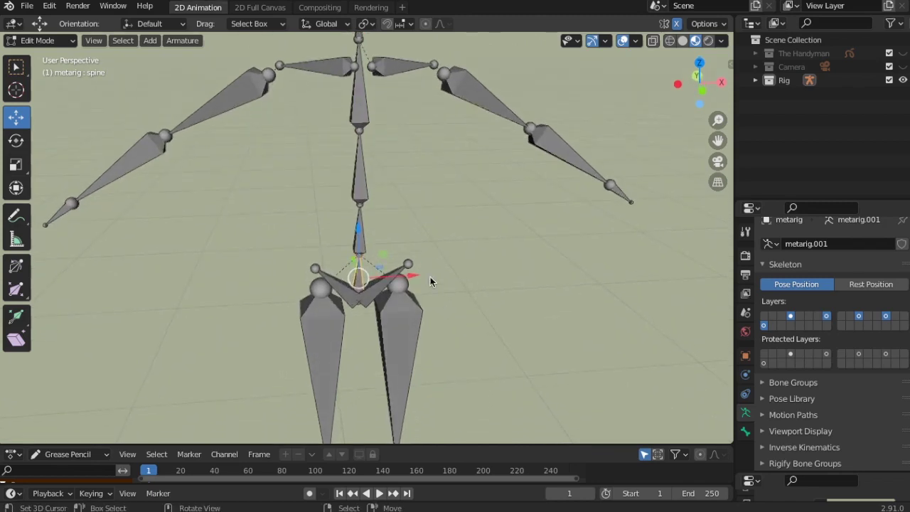
{"action": "key", "text": "KP_1"}
{"action": "scroll", "coordinate": [436, 249], "scroll_direction": "up", "scroll_amount": 3}
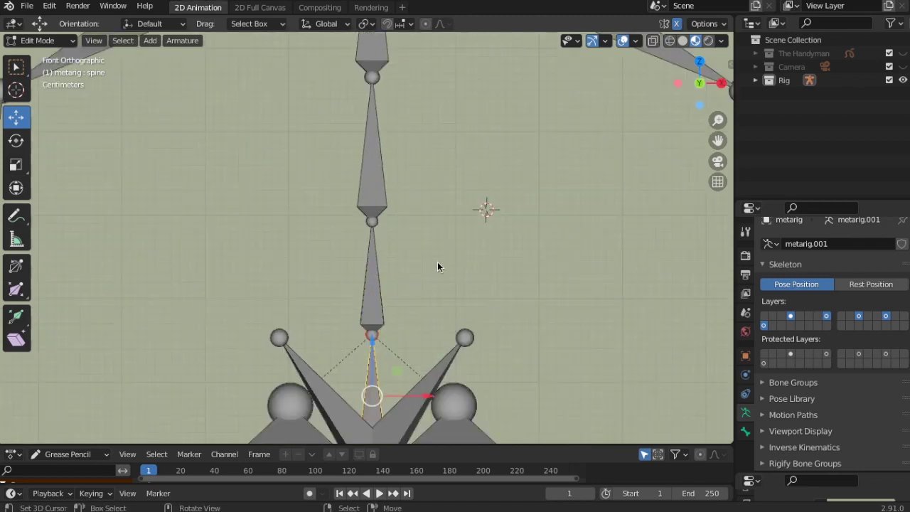
{"action": "scroll", "coordinate": [420, 132], "scroll_direction": "up", "scroll_amount": 2}
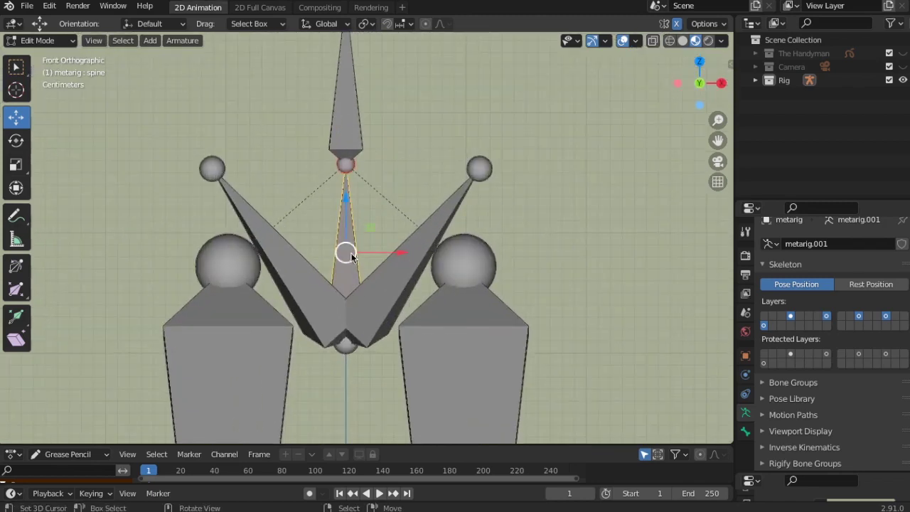
{"action": "left_click", "coordinate": [356, 108]}
{"action": "left_click", "coordinate": [345, 272]}
{"action": "key", "text": "x"}
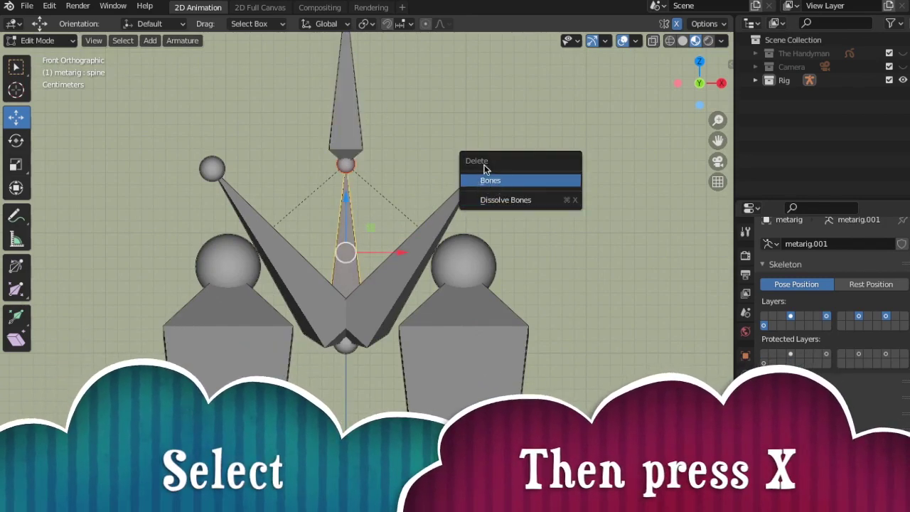
{"action": "left_click", "coordinate": [521, 199]}
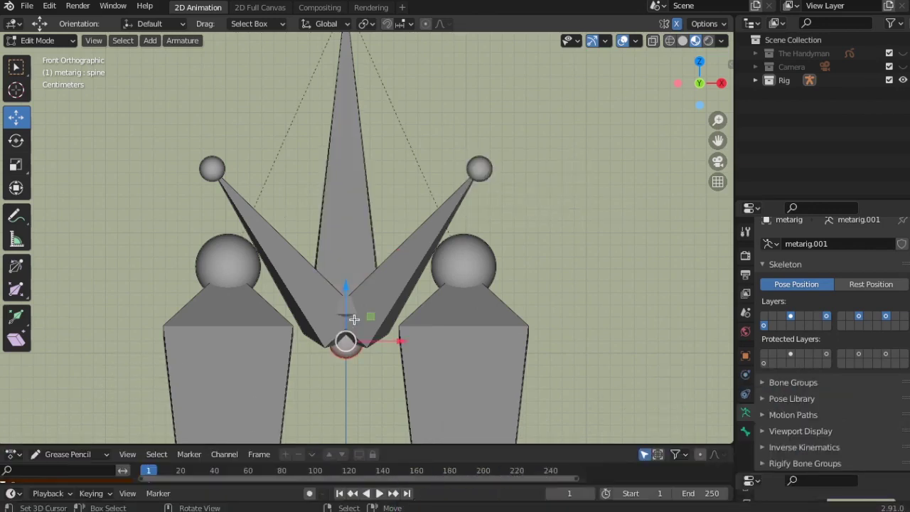
Move the mirrored breast bones forward along Y, away from the head, in right view
{"action": "scroll", "coordinate": [354, 319], "scroll_direction": "down", "scroll_amount": 4}
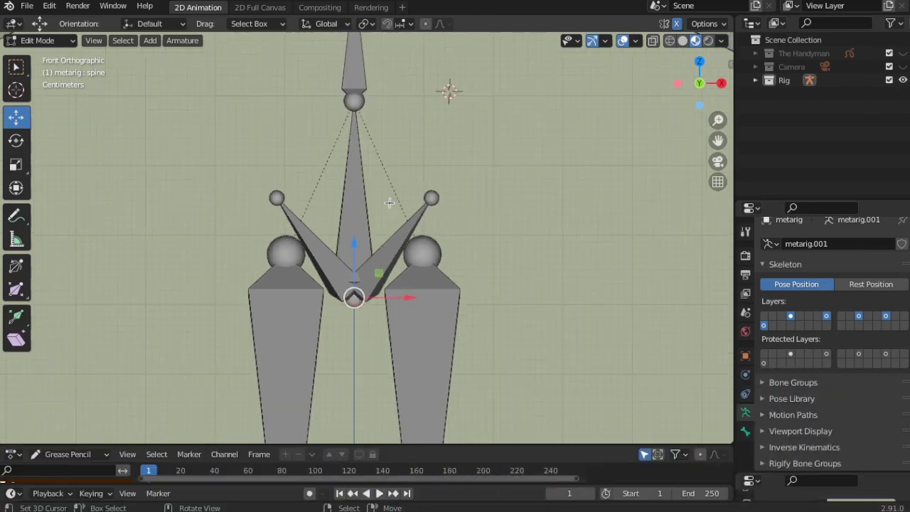
{"action": "scroll", "coordinate": [384, 151], "scroll_direction": "down", "scroll_amount": 1}
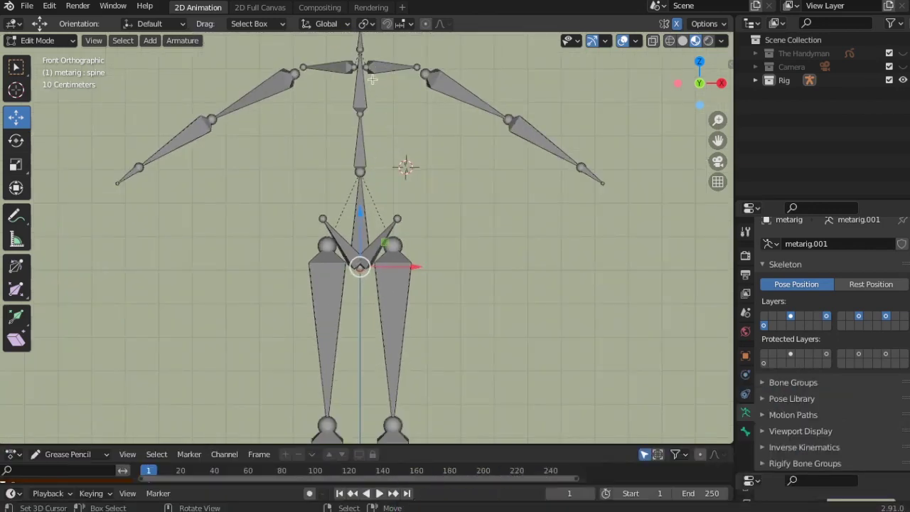
{"action": "scroll", "coordinate": [398, 165], "scroll_direction": "down", "scroll_amount": 3}
{"action": "middle_click_drag", "start_coordinate": [508, 226], "coordinate": [340, 182], "text": "shift"}
{"action": "scroll", "coordinate": [498, 213], "scroll_direction": "up", "scroll_amount": 2}
{"action": "left_click", "coordinate": [367, 157]}
{"action": "left_click_drag", "start_coordinate": [412, 155], "coordinate": [384, 162]}
{"action": "scroll", "coordinate": [449, 217], "scroll_direction": "down", "scroll_amount": 3}
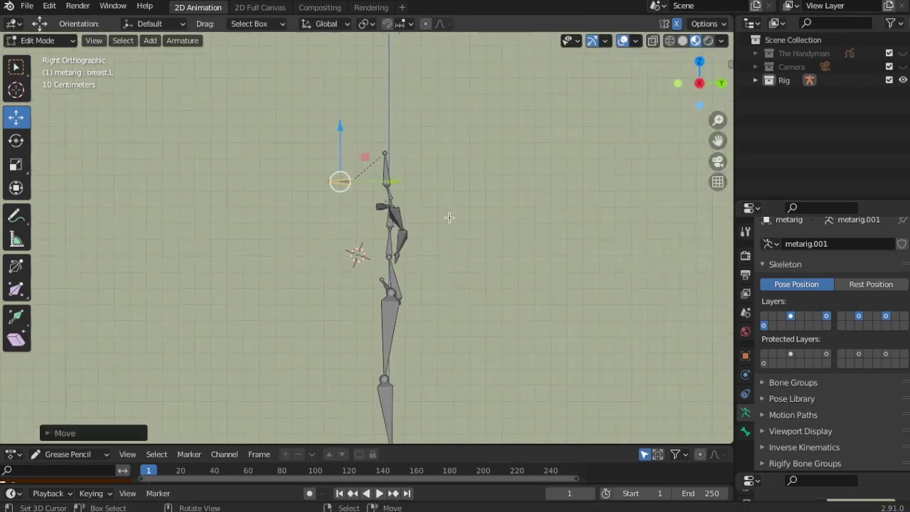
Lower the ankle joint at the end of shin.L along Z until the foot bones lie nearly flat above the ground
{"action": "scroll", "coordinate": [449, 217], "scroll_direction": "down", "scroll_amount": 3}
{"action": "mouse_move", "coordinate": [427, 219]}
{"action": "middle_mouse_down"}
{"action": "mouse_move", "coordinate": [265, 189]}
{"action": "mouse_move", "coordinate": [370, 234]}
{"action": "mouse_move", "coordinate": [419, 280]}
{"action": "mouse_move", "coordinate": [420, 371]}
{"action": "mouse_move", "coordinate": [425, 234]}
{"action": "middle_mouse_up"}
{"action": "scroll", "coordinate": [485, 284], "scroll_direction": "up", "scroll_amount": 6}
{"action": "key", "text": "KP_5"}
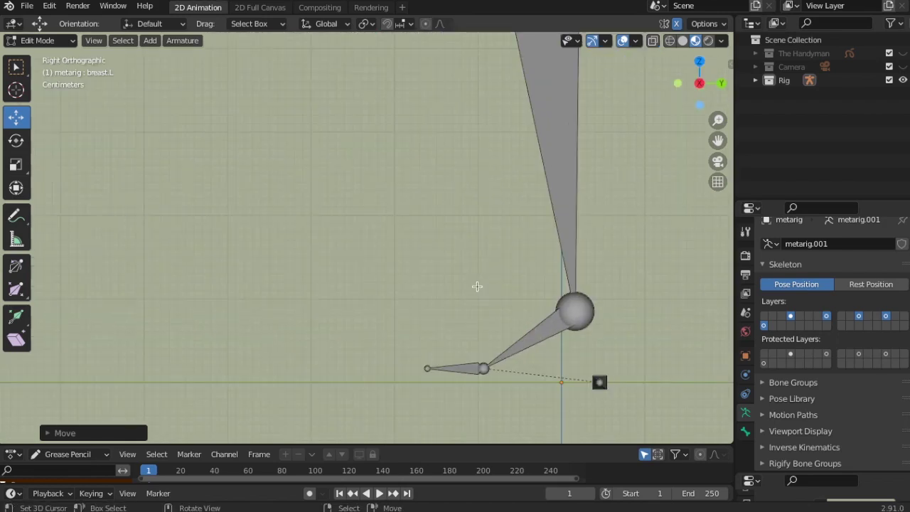
{"action": "left_click", "coordinate": [575, 308]}
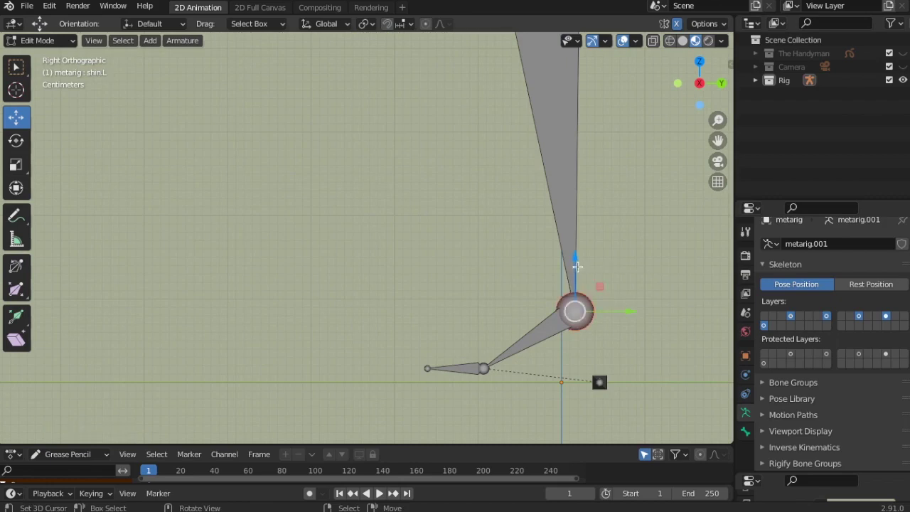
{"action": "left_click_drag", "start_coordinate": [576, 262], "coordinate": [576, 311]}
{"action": "scroll", "coordinate": [553, 357], "scroll_direction": "down", "scroll_amount": 3}
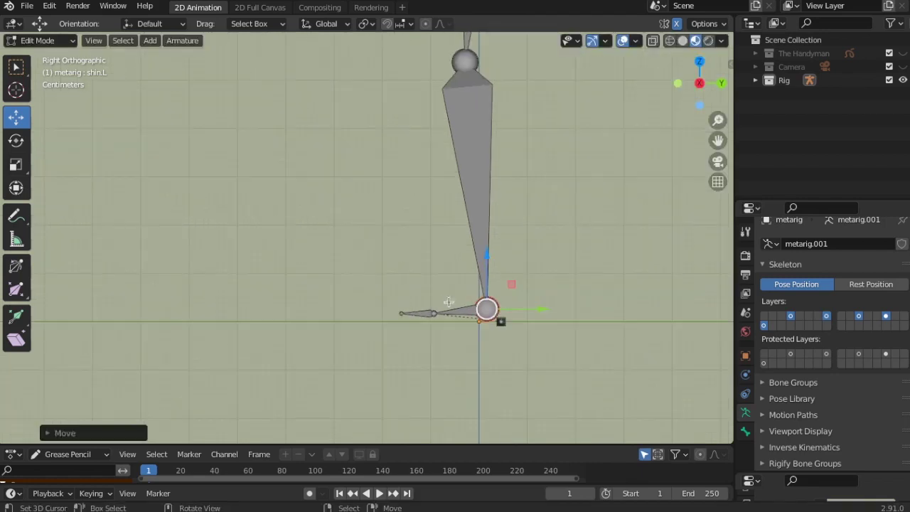
{"action": "middle_click_drag", "start_coordinate": [355, 307], "coordinate": [463, 368]}
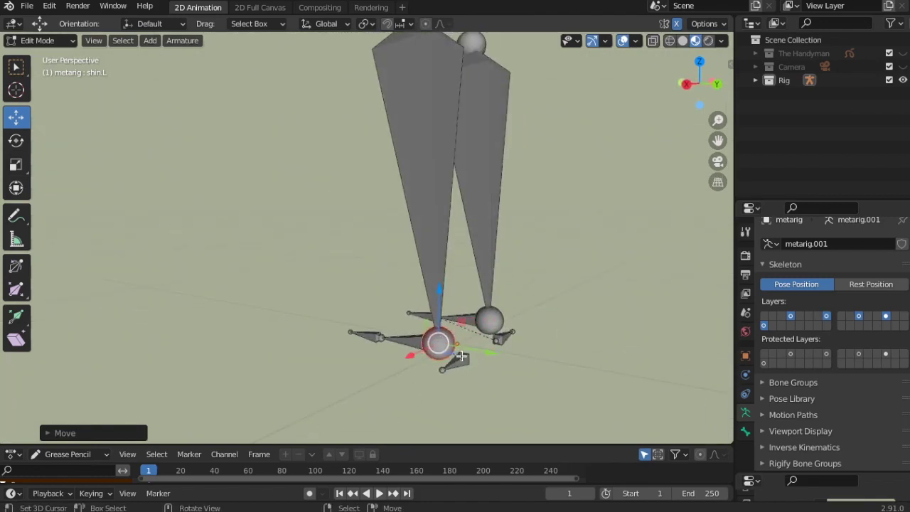
{"action": "scroll", "coordinate": [461, 355], "scroll_direction": "down", "scroll_amount": 5}
{"action": "middle_click_drag", "start_coordinate": [432, 137], "coordinate": [456, 215]}
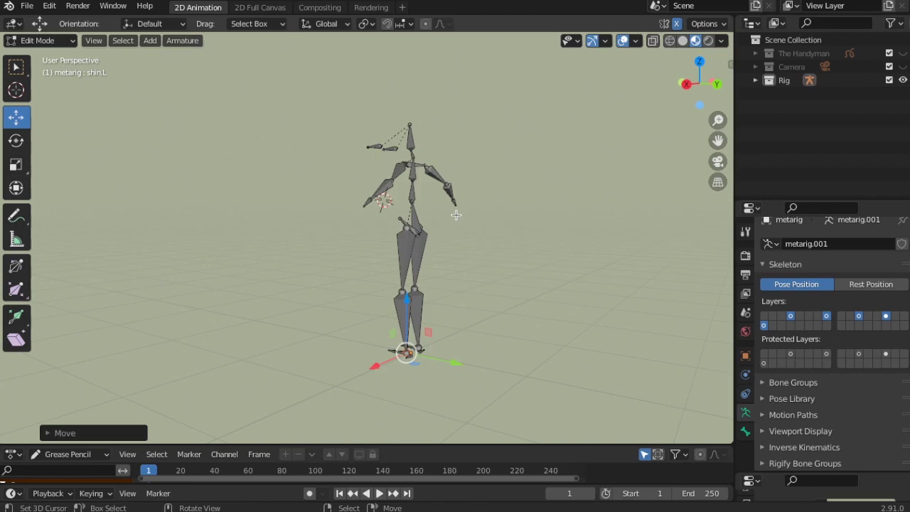
Lasso-select the bones from head to thighs in right view, excluding the breast bones, and flatten them by scaling to 0 along Y
{"action": "key", "text": "KP_3"}
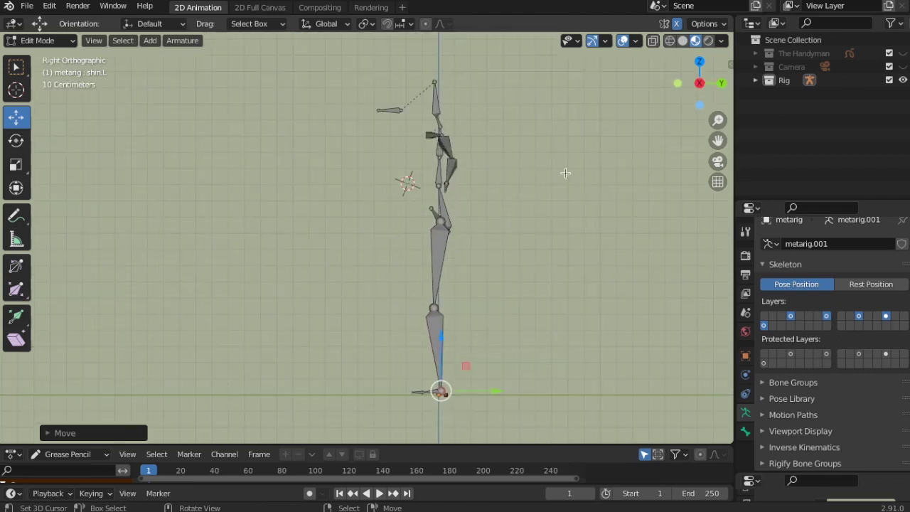
{"action": "mouse_move", "coordinate": [16, 67]}
{"action": "left_mouse_down"}
{"action": "mouse_move", "coordinate": [50, 71]}
{"action": "mouse_move", "coordinate": [79, 157]}
{"action": "left_mouse_up"}
{"action": "left_click", "coordinate": [69, 155]}
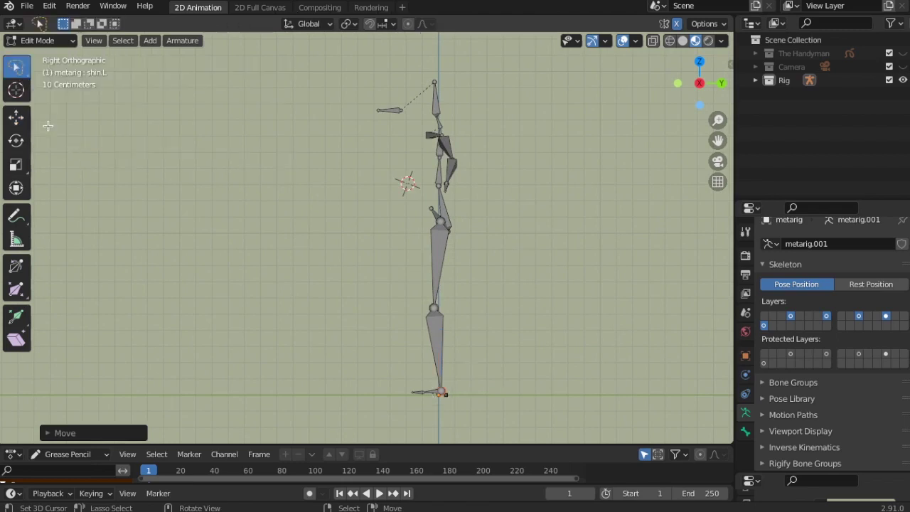
{"action": "left_click", "coordinate": [487, 371]}
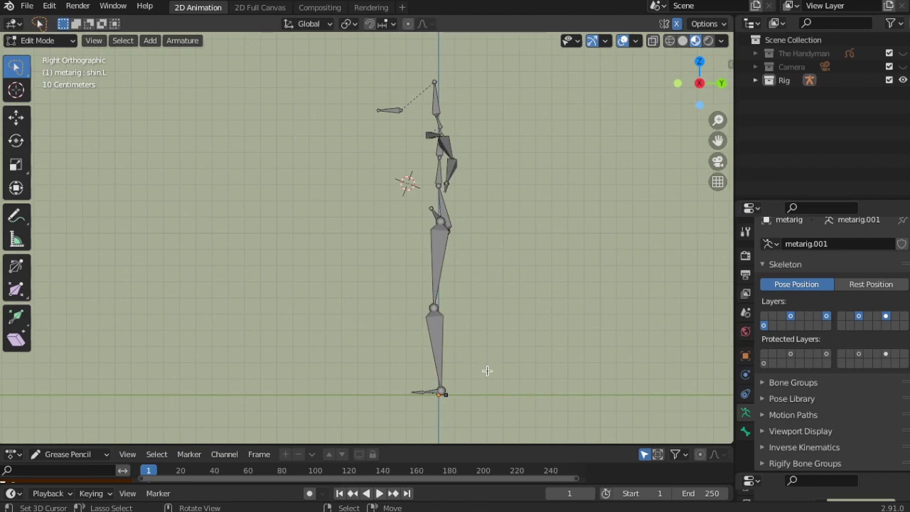
{"action": "mouse_move", "coordinate": [559, 173]}
{"action": "left_mouse_down"}
{"action": "mouse_move", "coordinate": [542, 101]}
{"action": "mouse_move", "coordinate": [455, 61]}
{"action": "mouse_move", "coordinate": [418, 71]}
{"action": "mouse_move", "coordinate": [425, 123]}
{"action": "mouse_move", "coordinate": [393, 284]}
{"action": "mouse_move", "coordinate": [419, 363]}
{"action": "mouse_move", "coordinate": [489, 367]}
{"action": "left_mouse_up"}
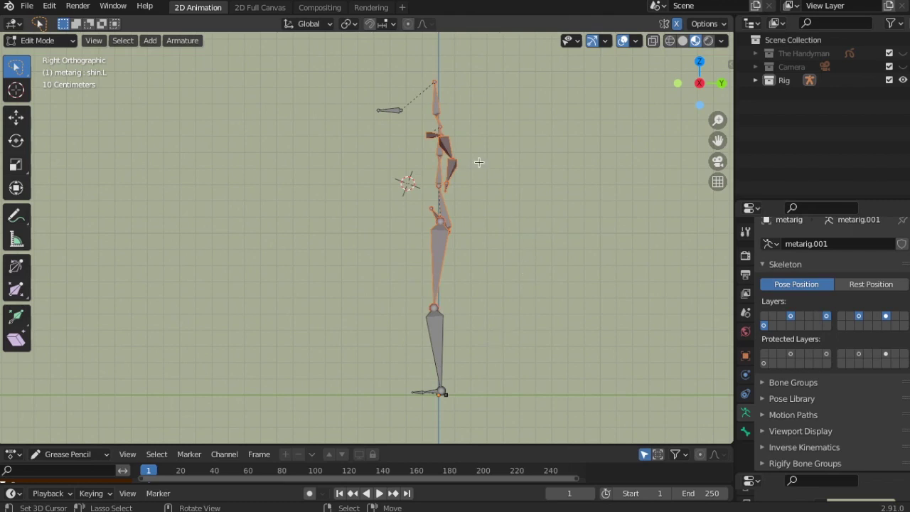
{"action": "key", "text": "s"}
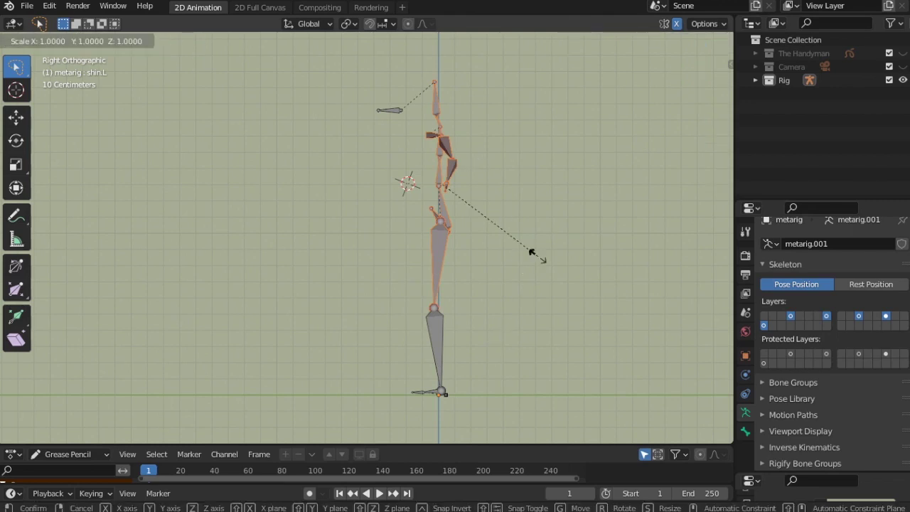
{"action": "type", "text": "y"}
{"action": "type", "text": "0"}
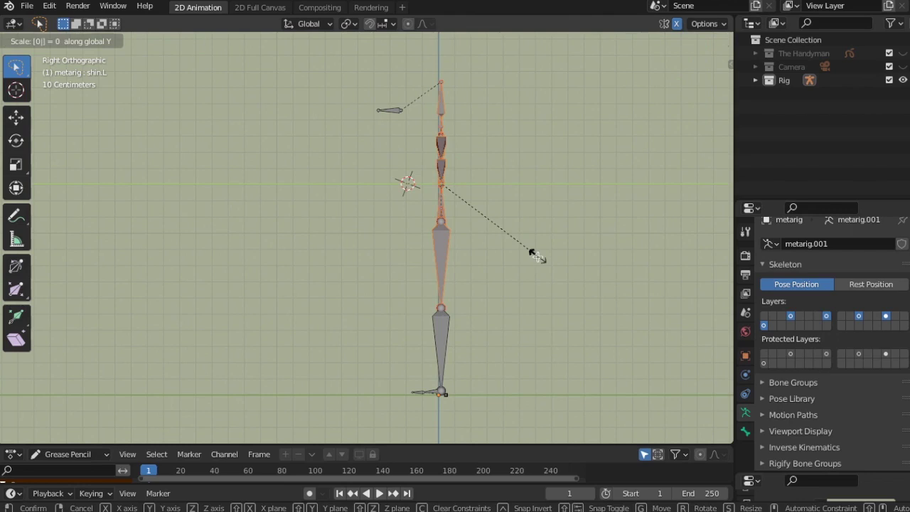
{"action": "key", "text": "Return"}
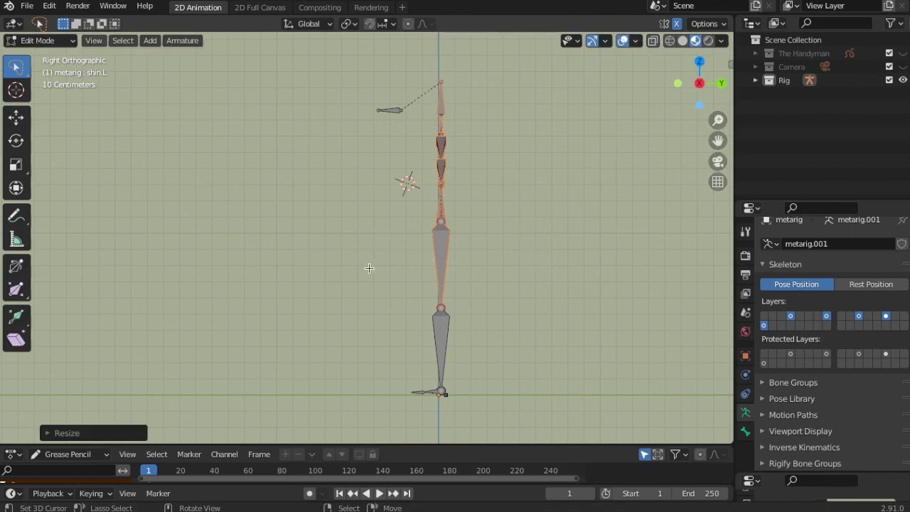
{"action": "middle_click_drag", "start_coordinate": [389, 233], "coordinate": [427, 238]}
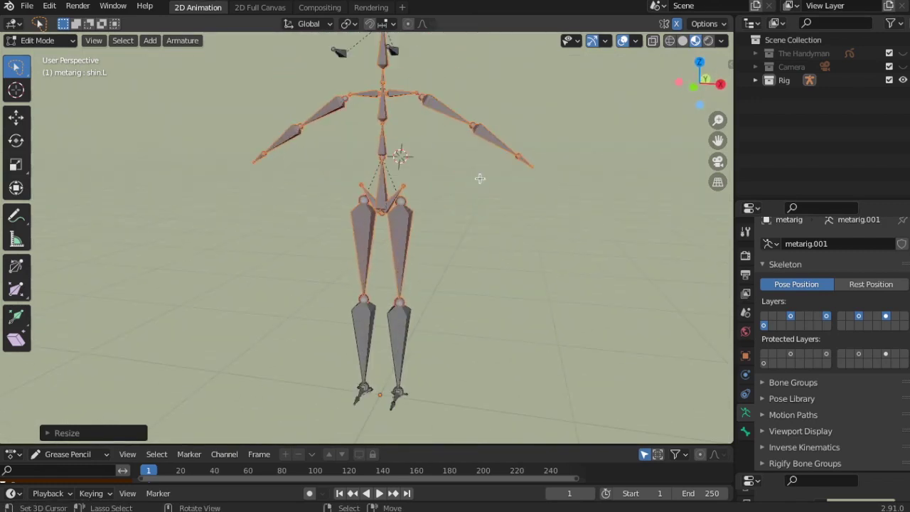
Turn off X-Axis Mirror and move the right upper arm, forearm and hand bones forward along Y in right view
{"action": "left_click", "coordinate": [334, 112]}
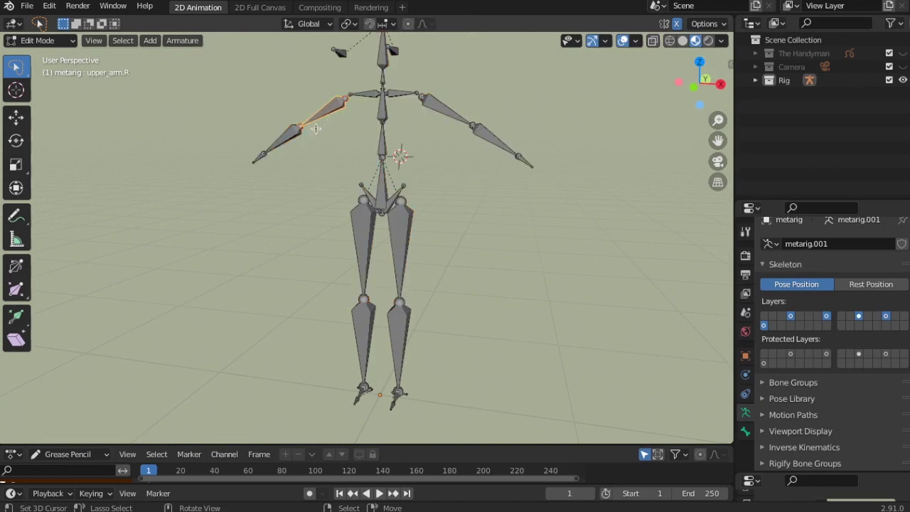
{"action": "left_click", "coordinate": [704, 23]}
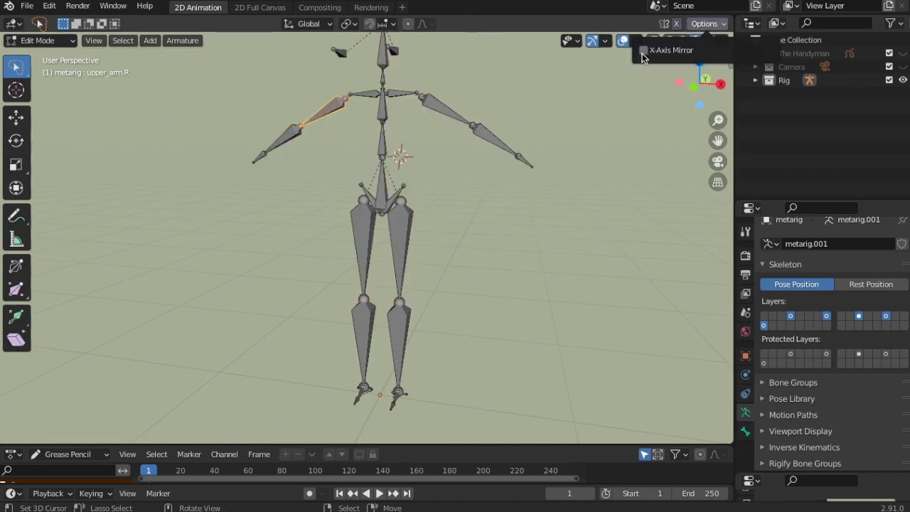
{"action": "left_click", "coordinate": [261, 156], "text": "shift"}
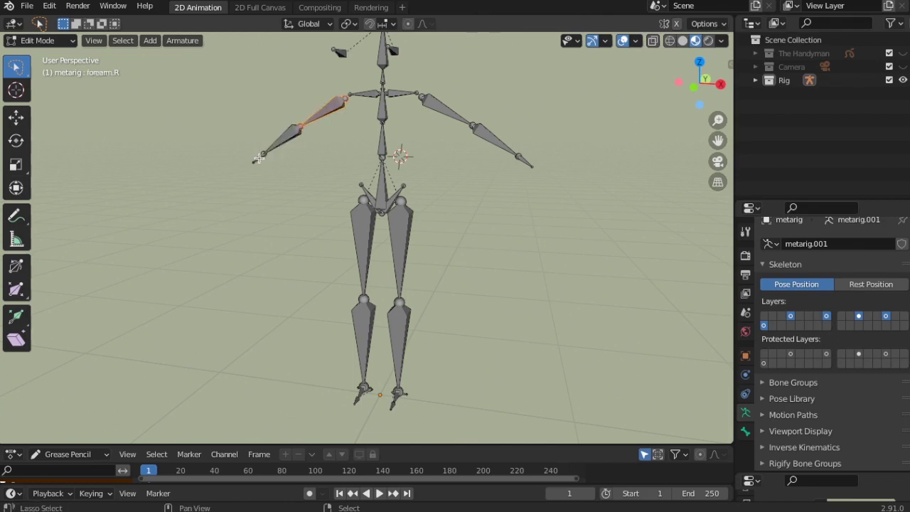
{"action": "scroll", "coordinate": [283, 158], "scroll_direction": "up", "scroll_amount": 2}
{"action": "left_click", "coordinate": [205, 118], "text": "shift"}
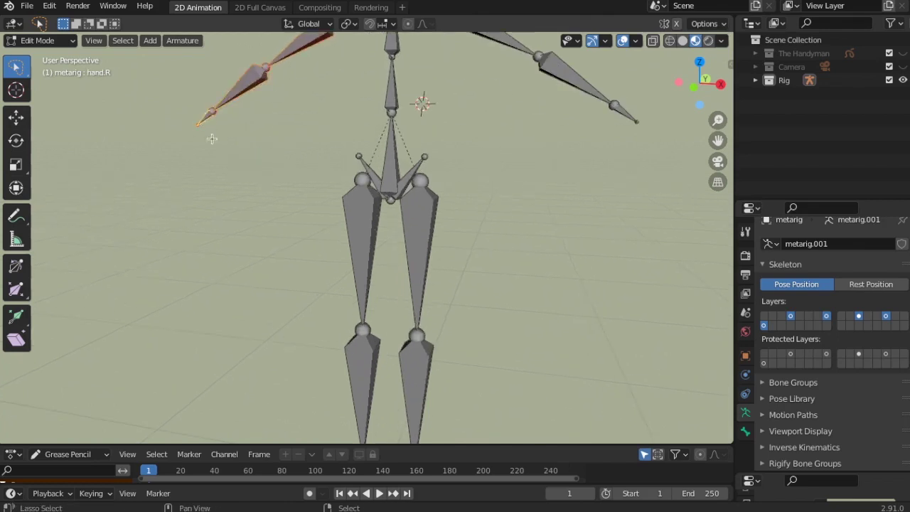
{"action": "scroll", "coordinate": [212, 138], "scroll_direction": "down", "scroll_amount": 3}
{"action": "middle_click_drag", "start_coordinate": [212, 138], "coordinate": [263, 180]}
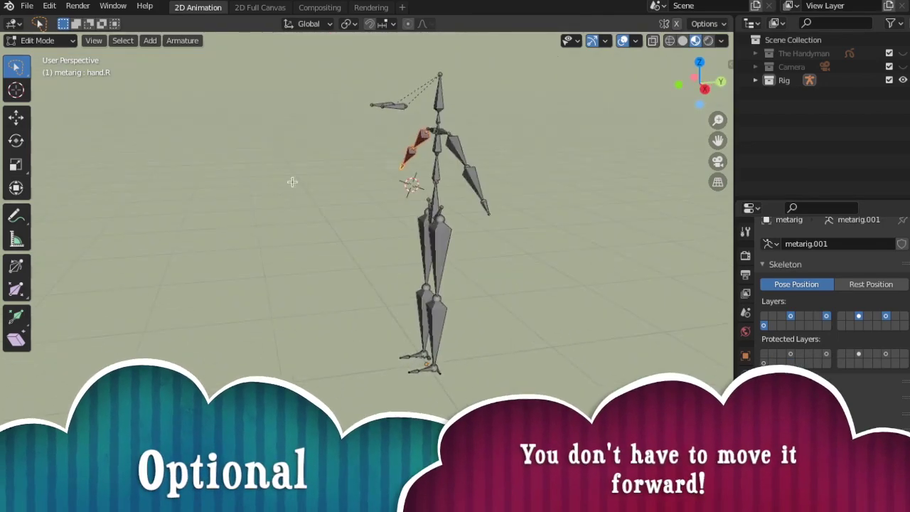
{"action": "scroll", "coordinate": [263, 180], "scroll_direction": "up", "scroll_amount": 1}
{"action": "key", "text": "KP_3"}
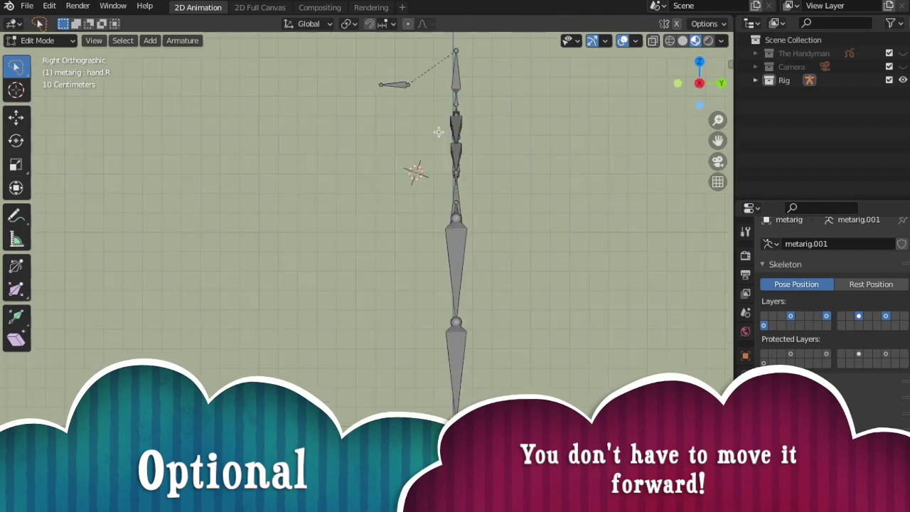
{"action": "left_click", "coordinate": [25, 118]}
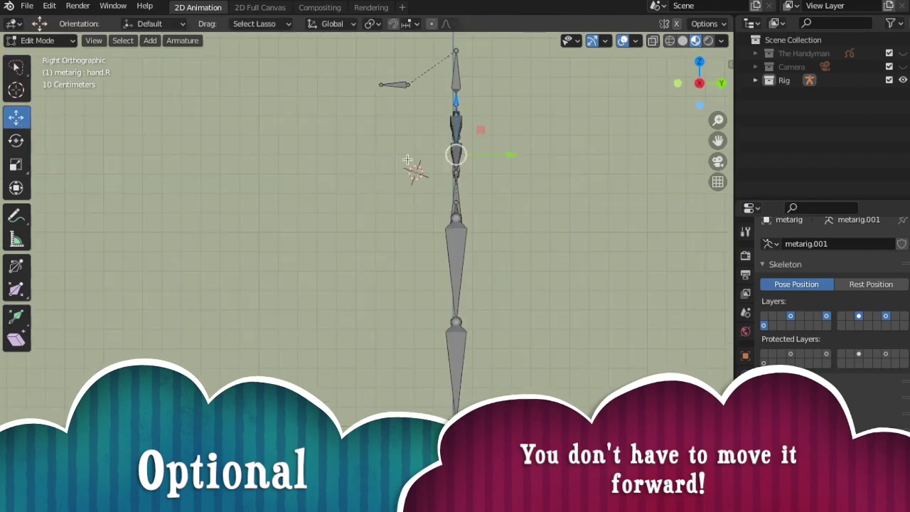
{"action": "left_click_drag", "start_coordinate": [511, 155], "coordinate": [489, 156]}
{"action": "middle_click_drag", "start_coordinate": [382, 159], "coordinate": [416, 111]}
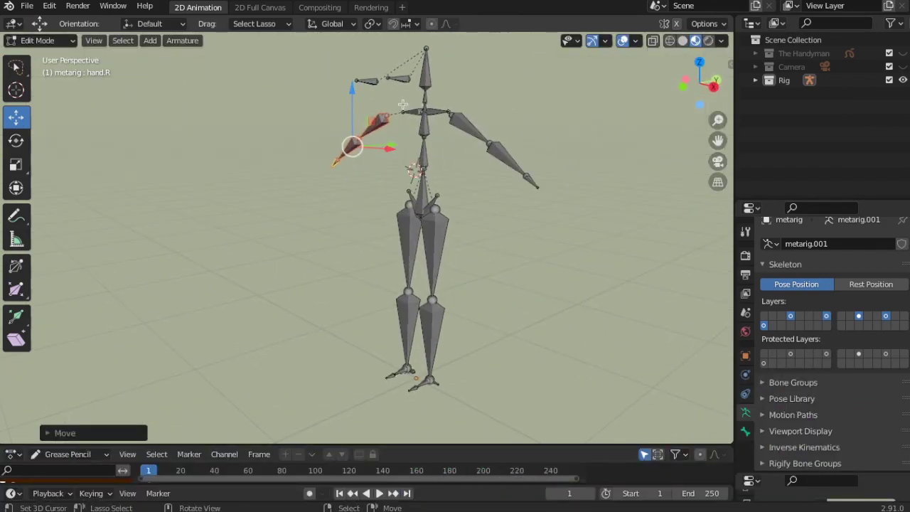
Move the right thigh, shin, foot, toe and heel bones forward along Y by about 0.1 m in right view
{"action": "middle_click_drag", "start_coordinate": [464, 202], "coordinate": [455, 235]}
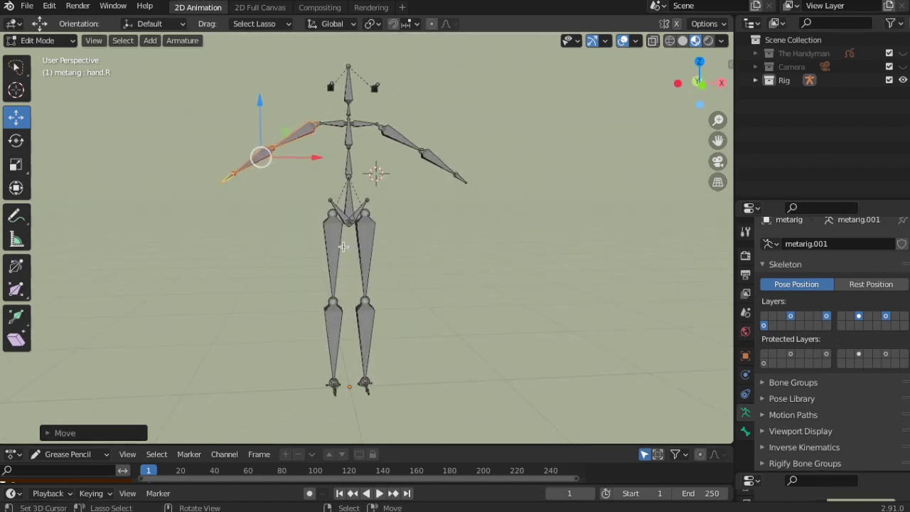
{"action": "left_click", "coordinate": [335, 237]}
{"action": "left_click", "coordinate": [334, 325]}
{"action": "middle_click_drag", "start_coordinate": [333, 325], "coordinate": [360, 320]}
{"action": "scroll", "coordinate": [268, 393], "scroll_direction": "down", "scroll_amount": 2}
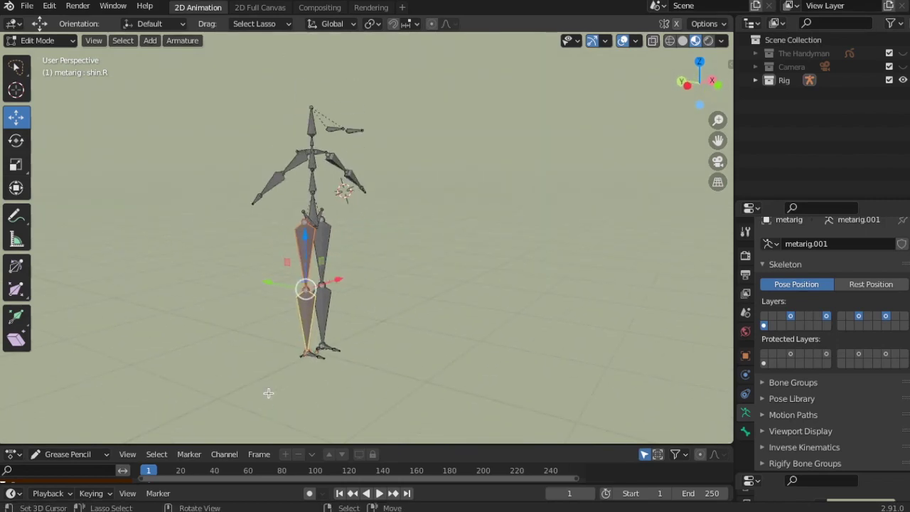
{"action": "scroll", "coordinate": [306, 383], "scroll_direction": "up", "scroll_amount": 2}
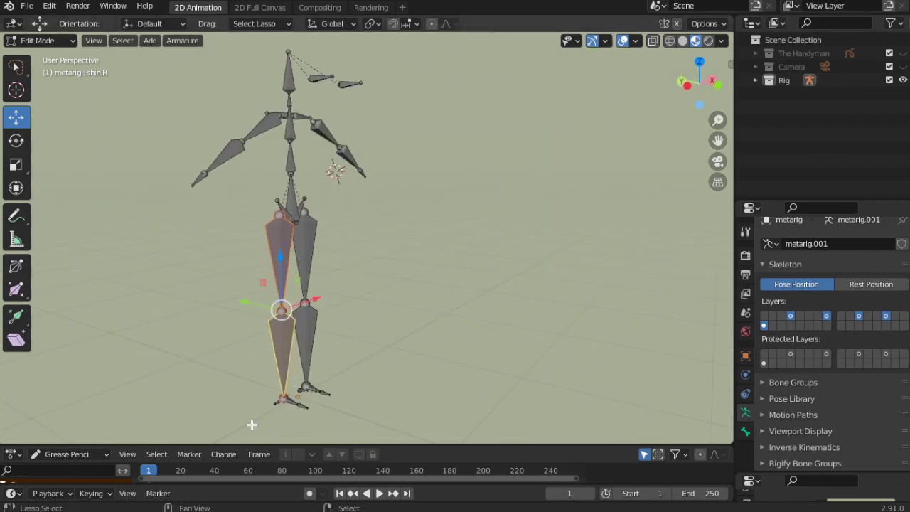
{"action": "left_click", "coordinate": [262, 391], "text": "shift"}
{"action": "middle_click_drag", "start_coordinate": [263, 391], "coordinate": [184, 300]}
{"action": "key", "text": "KP_3"}
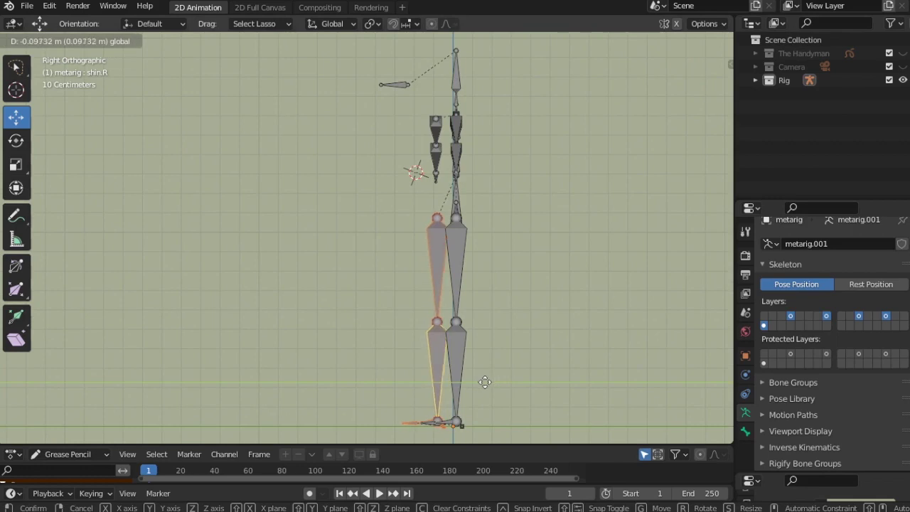
{"action": "left_click", "coordinate": [484, 382]}
Examine the foot bones of both legs up close in front, perspective and right views
{"action": "middle_click_drag", "start_coordinate": [484, 382], "coordinate": [379, 289]}
{"action": "key", "text": "KP_1"}
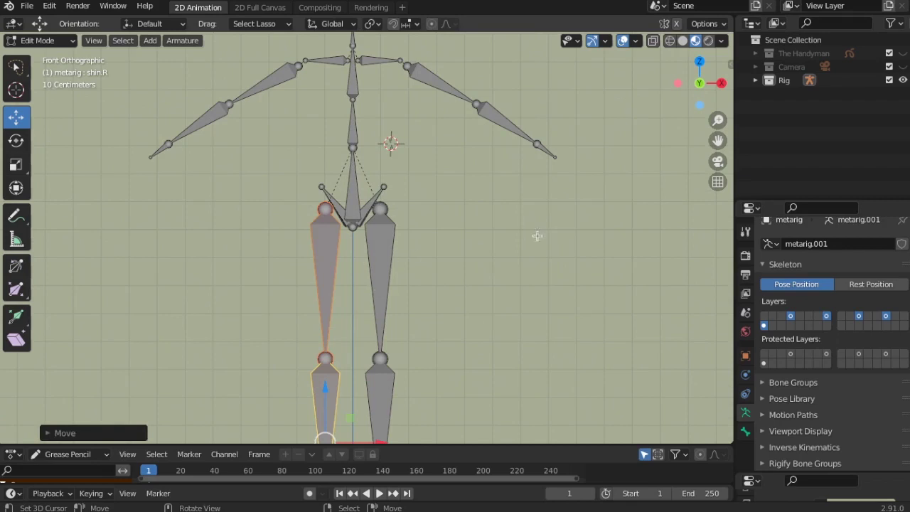
{"action": "middle_click_drag", "start_coordinate": [458, 286], "coordinate": [483, 121], "text": "shift"}
{"action": "scroll", "coordinate": [481, 126], "scroll_direction": "up", "scroll_amount": 3}
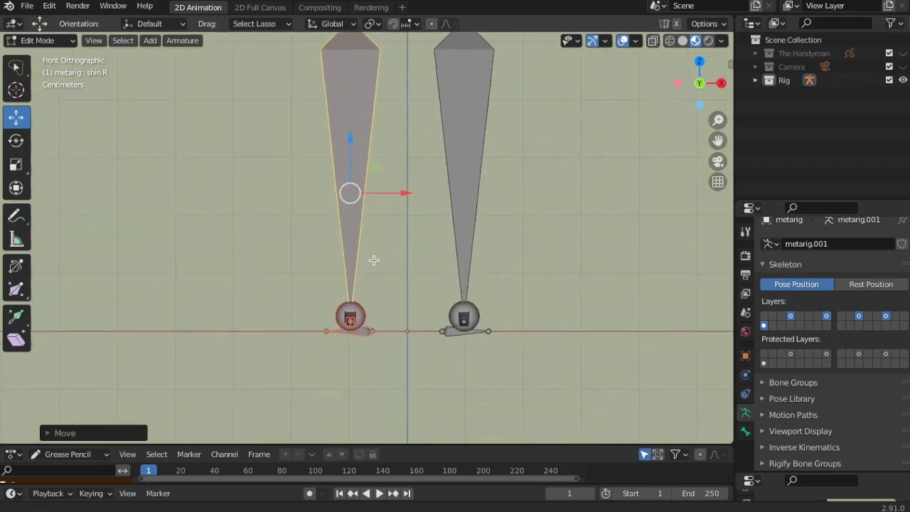
{"action": "scroll", "coordinate": [358, 298], "scroll_direction": "up", "scroll_amount": 3}
{"action": "middle_click_drag", "start_coordinate": [470, 333], "coordinate": [524, 330]}
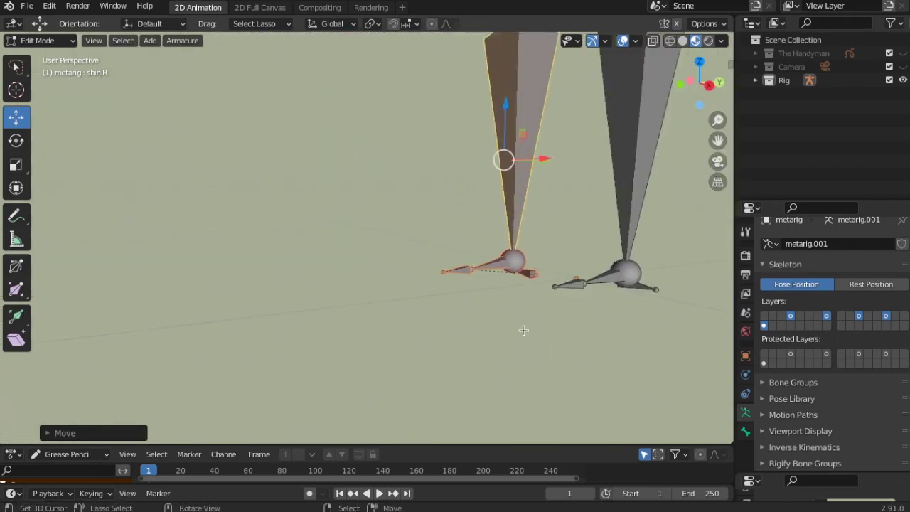
{"action": "key", "text": "KP_3"}
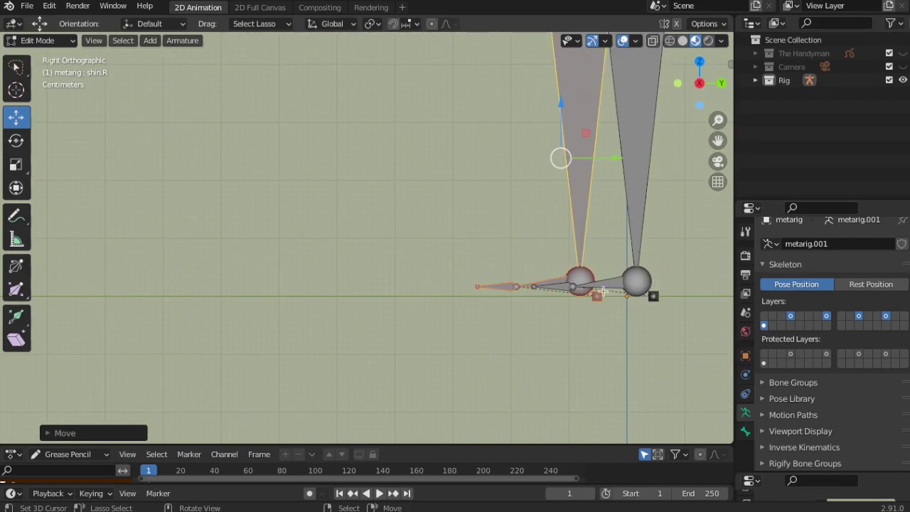
{"action": "middle_click_drag", "start_coordinate": [471, 294], "coordinate": [498, 246]}
{"action": "left_click", "coordinate": [404, 181]}
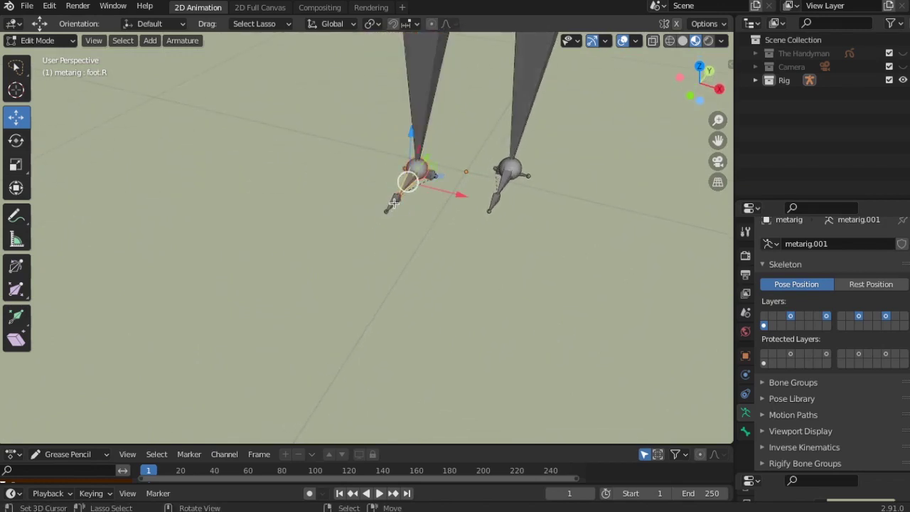
{"action": "left_click", "coordinate": [394, 203]}
{"action": "middle_click_drag", "start_coordinate": [368, 229], "coordinate": [505, 249]}
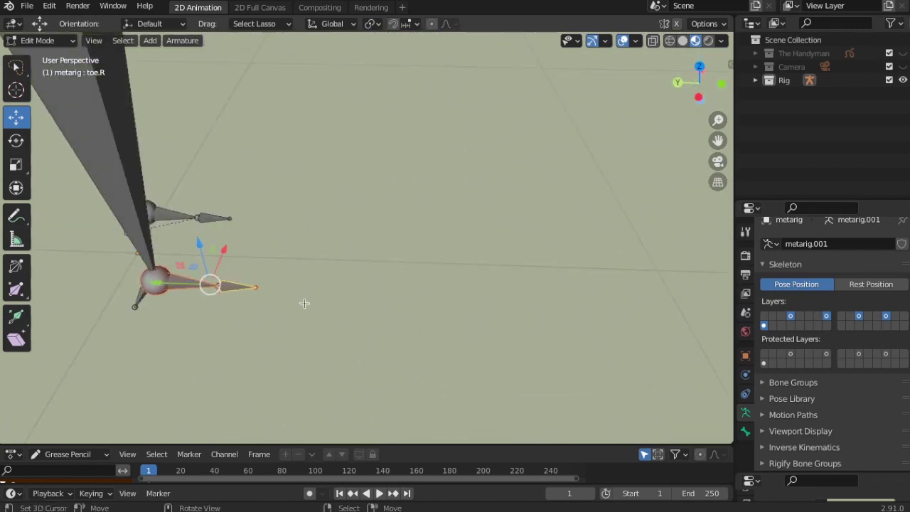
{"action": "left_click", "coordinate": [139, 305]}
{"action": "middle_click_drag", "start_coordinate": [140, 304], "coordinate": [151, 387]}
{"action": "left_click", "coordinate": [291, 322]}
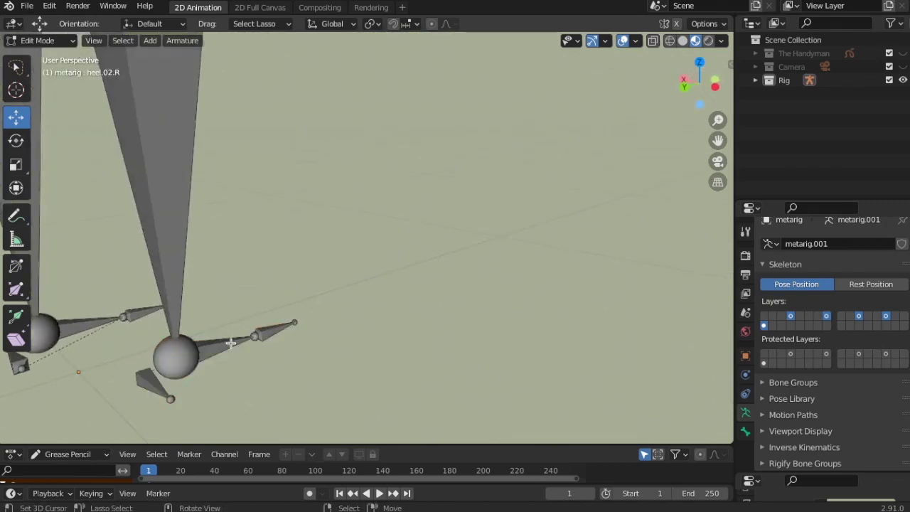
Rotate the right foot, toe and heel bones together 90° about the global Z axis
{"action": "left_click", "coordinate": [230, 344]}
{"action": "left_click", "coordinate": [280, 332], "text": "shift"}
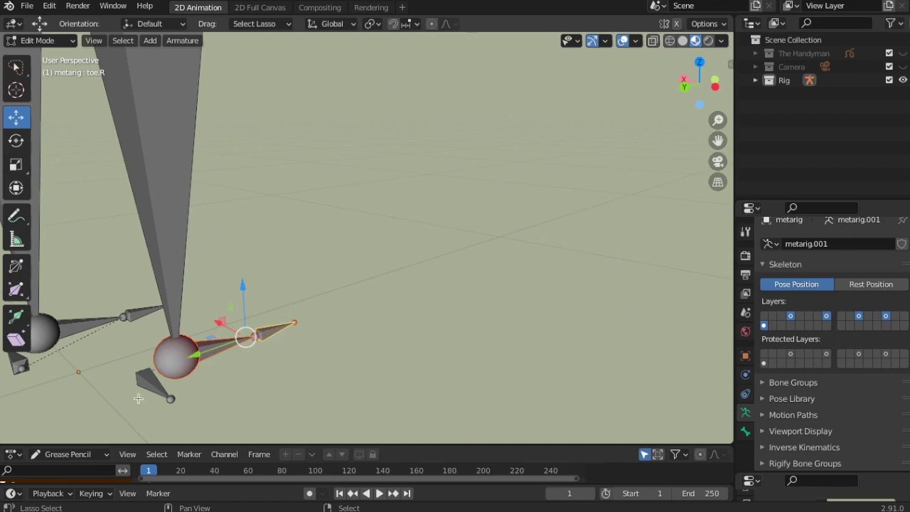
{"action": "left_click", "coordinate": [144, 385], "text": "shift"}
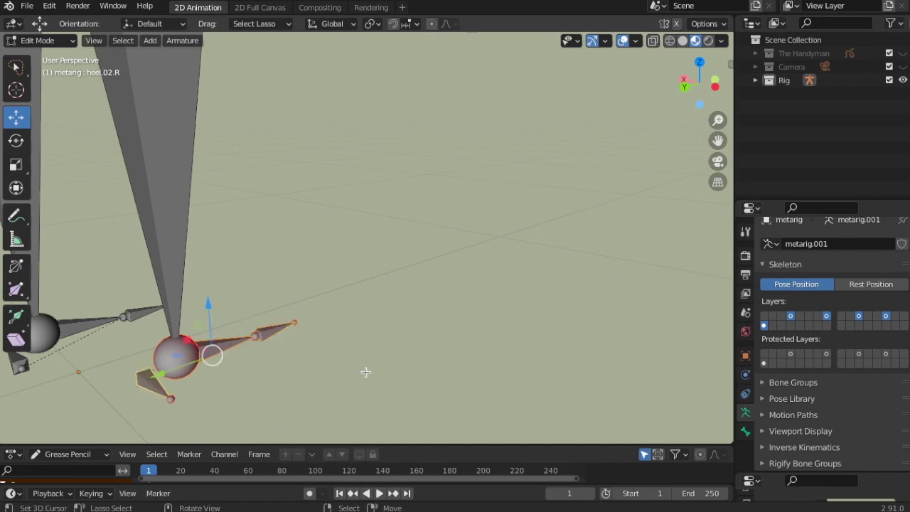
{"action": "key", "text": "KP_1"}
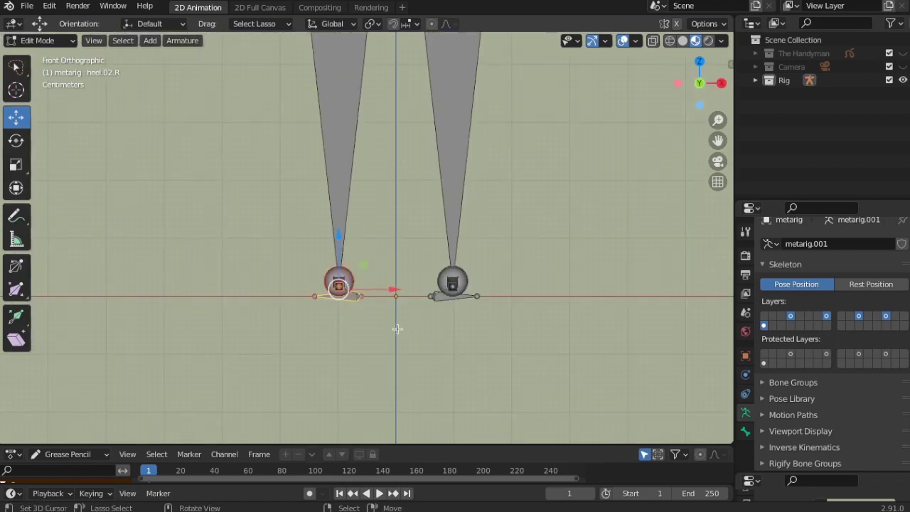
{"action": "key", "text": "r"}
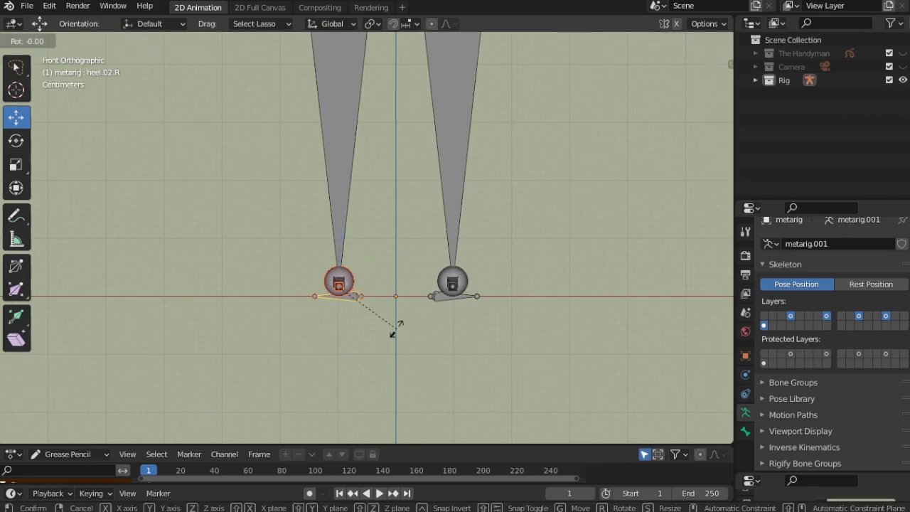
{"action": "type", "text": "z"}
{"action": "type", "text": "90"}
{"action": "key", "text": "Return"}
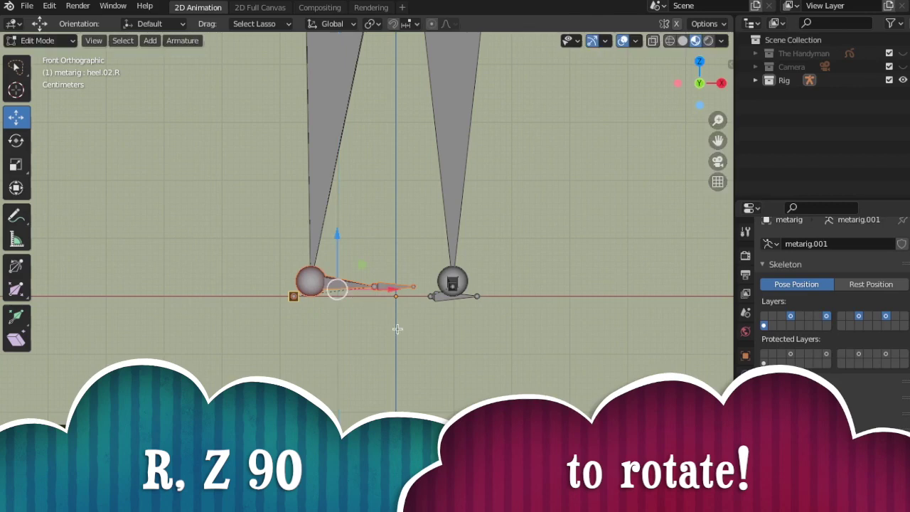
Show The Handyman collection to compare the rotated right foot with the artwork, and hide it again
{"action": "scroll", "coordinate": [288, 327], "scroll_direction": "down", "scroll_amount": 2}
{"action": "mouse_move", "coordinate": [360, 317]}
{"action": "middle_mouse_down"}
{"action": "mouse_move", "coordinate": [541, 315]}
{"action": "mouse_move", "coordinate": [365, 320]}
{"action": "middle_mouse_up"}
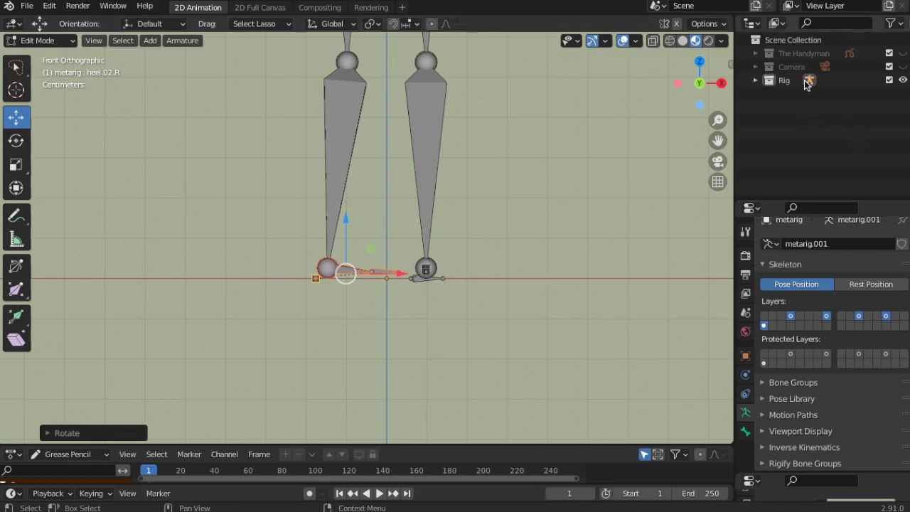
{"action": "left_click", "coordinate": [903, 53]}
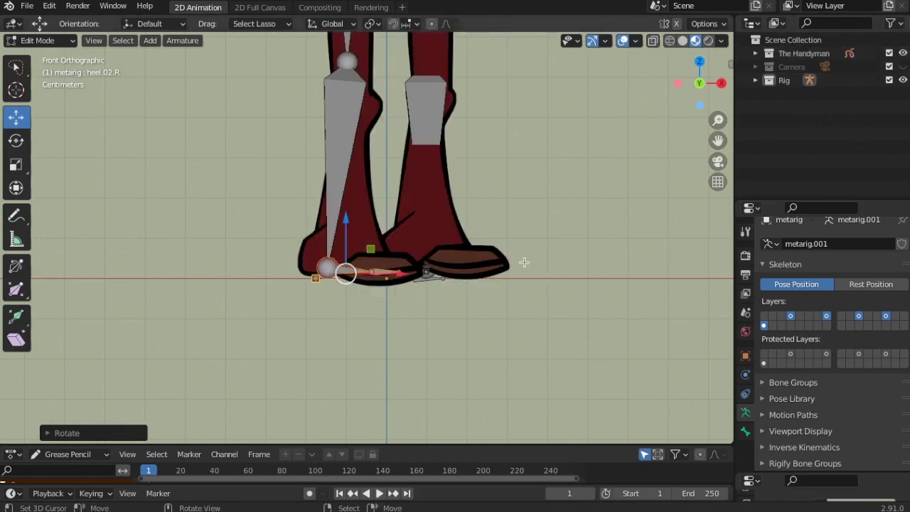
{"action": "scroll", "coordinate": [391, 207], "scroll_direction": "down", "scroll_amount": 3}
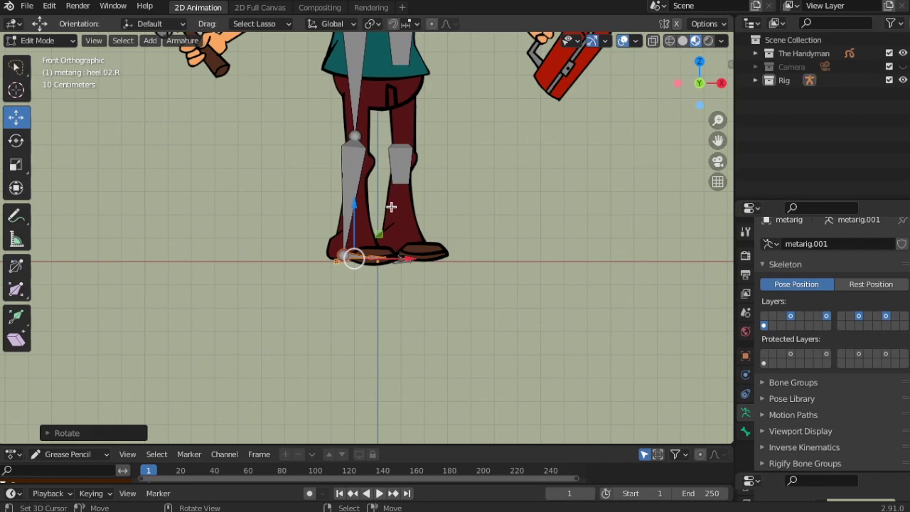
{"action": "middle_click_drag", "start_coordinate": [498, 196], "coordinate": [462, 216]}
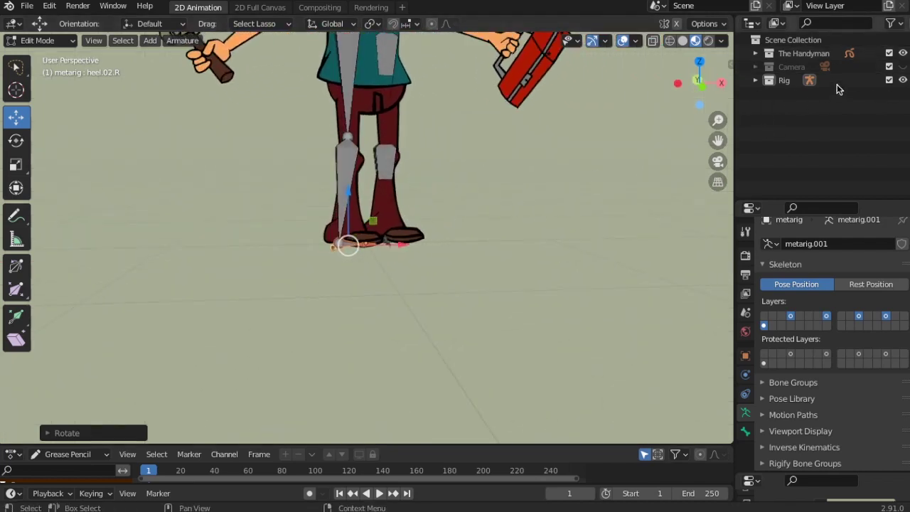
{"action": "left_click", "coordinate": [903, 54]}
{"action": "middle_click_drag", "start_coordinate": [234, 220], "coordinate": [519, 189]}
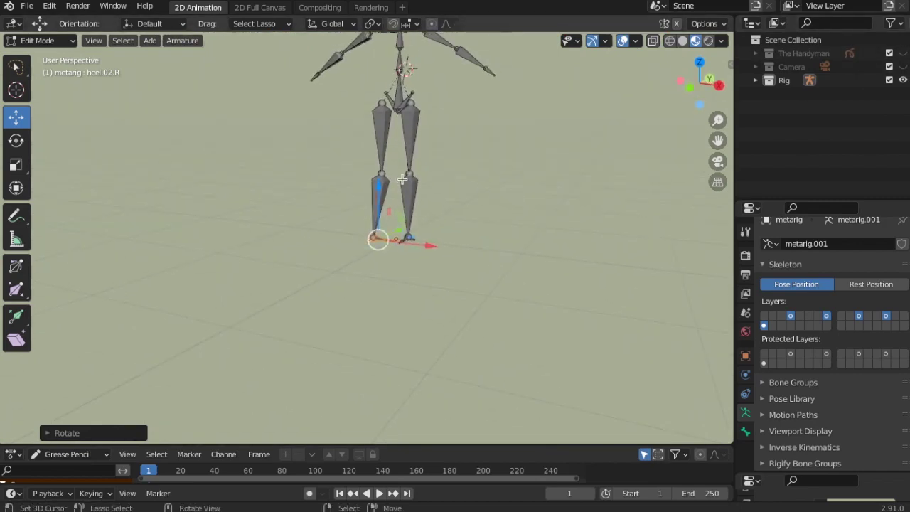
Try to shift the right knee joint outward along X in front view
{"action": "key", "text": "KP_1"}
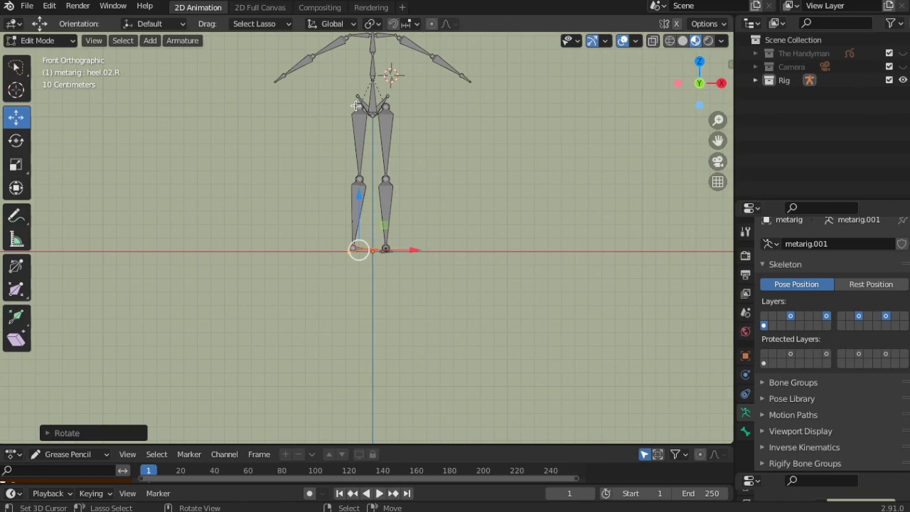
{"action": "left_click", "coordinate": [361, 180]}
{"action": "key", "text": "g"}
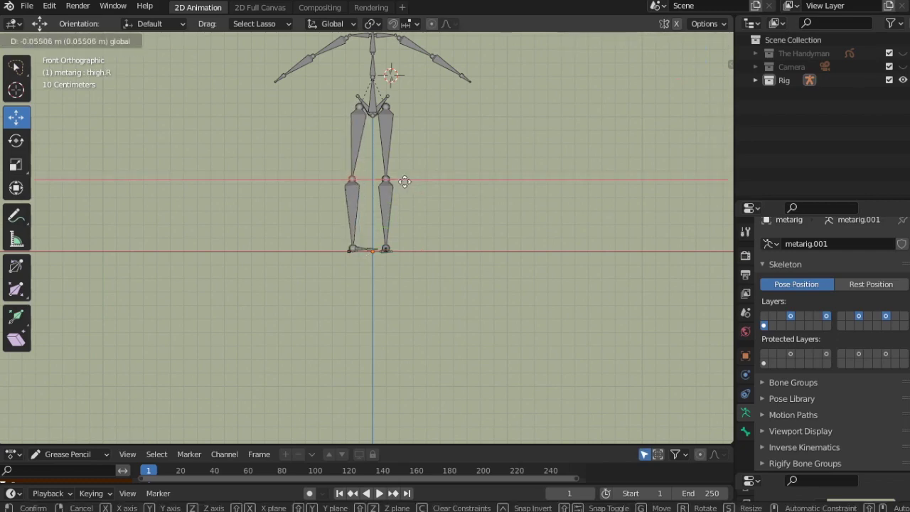
{"action": "left_click", "coordinate": [407, 183]}
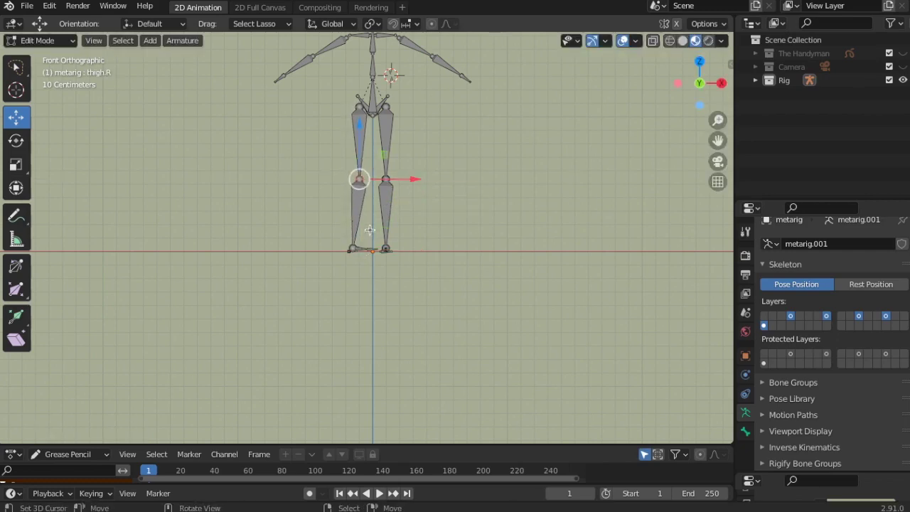
Rotate the left foot, toe and heel bones together 90° about the global Z axis
{"action": "scroll", "coordinate": [363, 250], "scroll_direction": "up", "scroll_amount": 2}
{"action": "middle_click_drag", "start_coordinate": [362, 250], "coordinate": [348, 280]}
{"action": "left_click", "coordinate": [505, 267]}
{"action": "middle_click_drag", "start_coordinate": [504, 264], "coordinate": [491, 281]}
{"action": "left_click", "coordinate": [434, 288]}
{"action": "scroll", "coordinate": [455, 286], "scroll_direction": "up", "scroll_amount": 3}
{"action": "left_click", "coordinate": [466, 329]}
{"action": "left_click", "coordinate": [407, 325]}
{"action": "middle_click_drag", "start_coordinate": [408, 325], "coordinate": [585, 323]}
{"action": "key", "text": "r"}
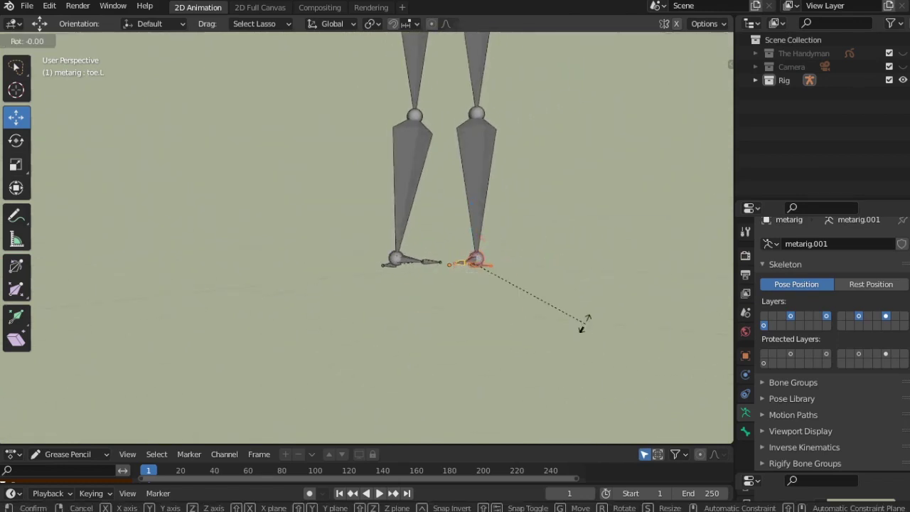
{"action": "type", "text": "z"}
{"action": "type", "text": "90"}
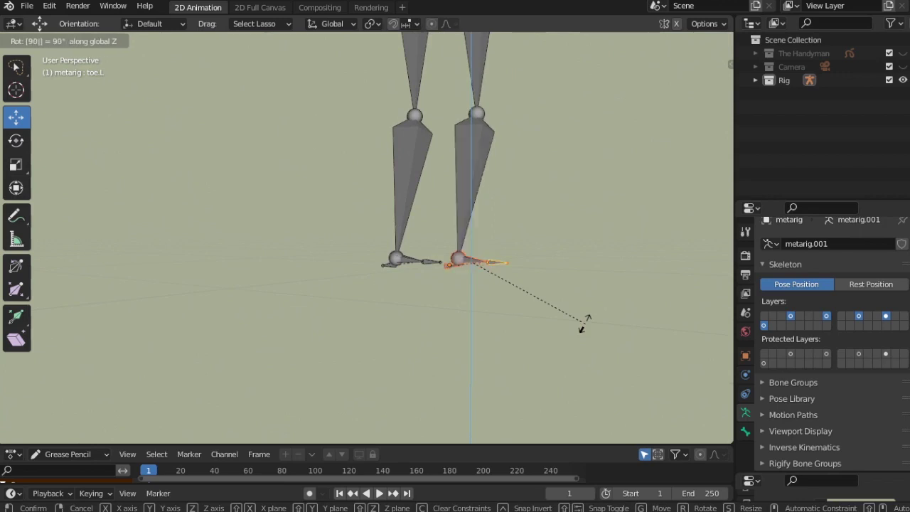
{"action": "key", "text": "Return"}
Examine the knee joints of both legs from several angles to check how they line up in depth
{"action": "scroll", "coordinate": [565, 265], "scroll_direction": "up", "scroll_amount": 3}
{"action": "middle_click_drag", "start_coordinate": [515, 299], "coordinate": [530, 202]}
{"action": "left_click", "coordinate": [402, 163]}
{"action": "scroll", "coordinate": [407, 149], "scroll_direction": "down", "scroll_amount": 2}
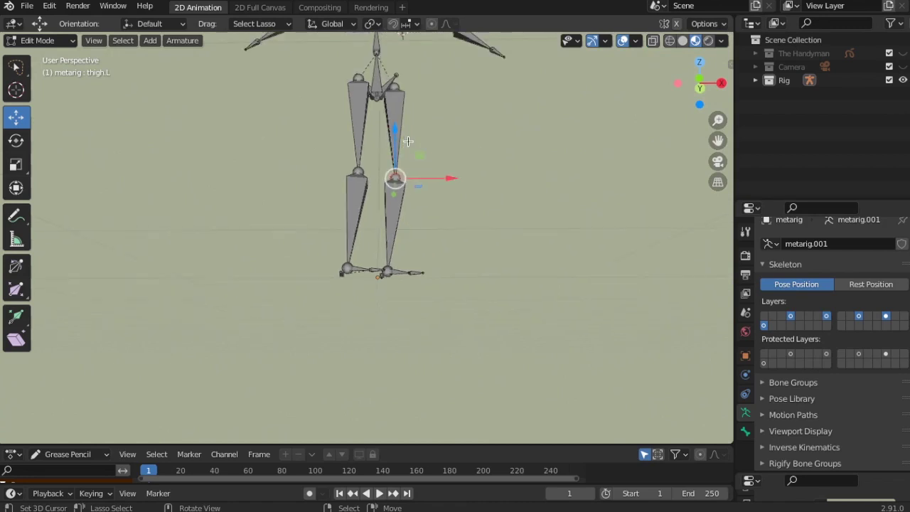
{"action": "left_click", "coordinate": [355, 171]}
{"action": "left_click_drag", "start_coordinate": [402, 173], "coordinate": [444, 177]}
{"action": "left_click", "coordinate": [393, 175]}
{"action": "scroll", "coordinate": [449, 173], "scroll_direction": "down", "scroll_amount": 3}
{"action": "middle_click_drag", "start_coordinate": [448, 173], "coordinate": [441, 153]}
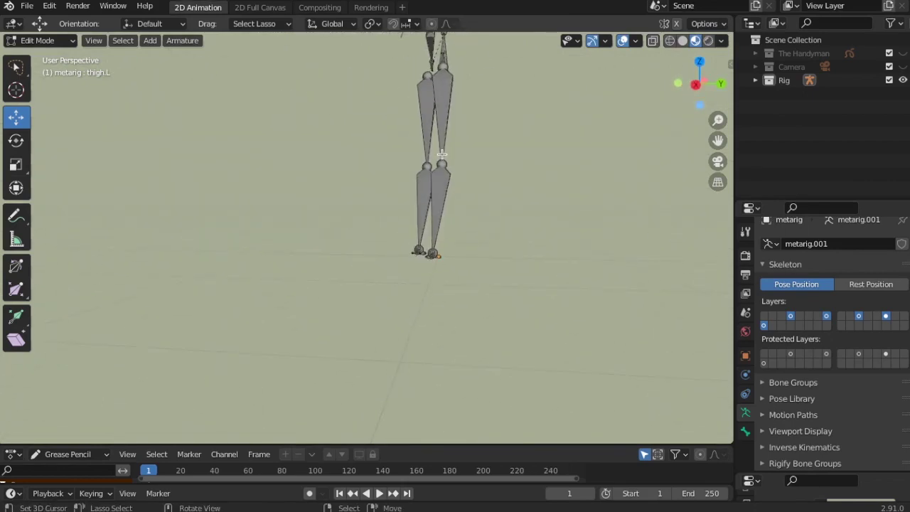
In side view, move the right knee forward about 0.04 m along global Y and align the right hip joint above it
{"action": "key", "text": "KP_3"}
{"action": "left_click", "coordinate": [426, 166]}
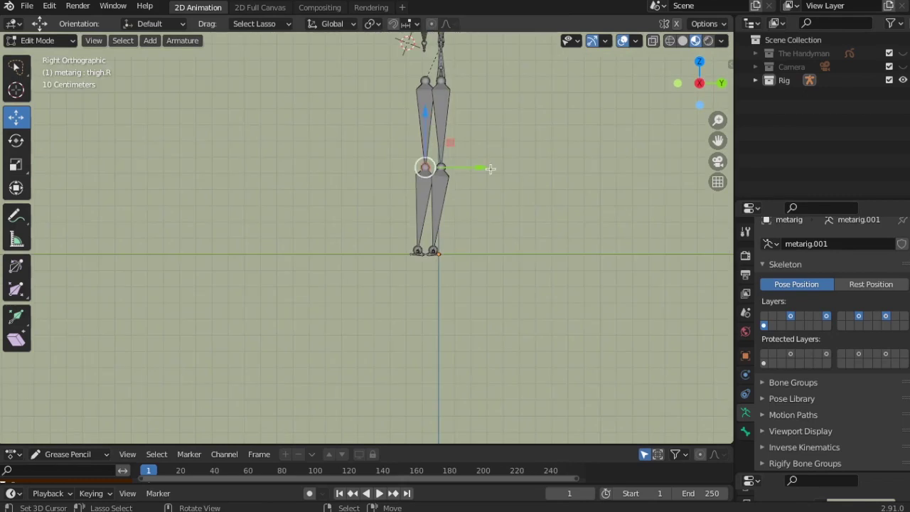
{"action": "key", "text": "g"}
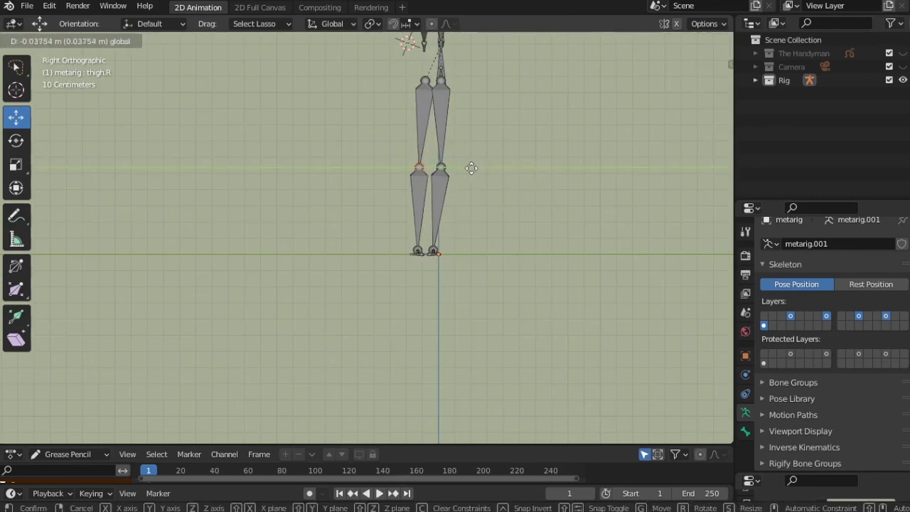
{"action": "left_click", "coordinate": [473, 169]}
{"action": "left_click", "coordinate": [420, 80]}
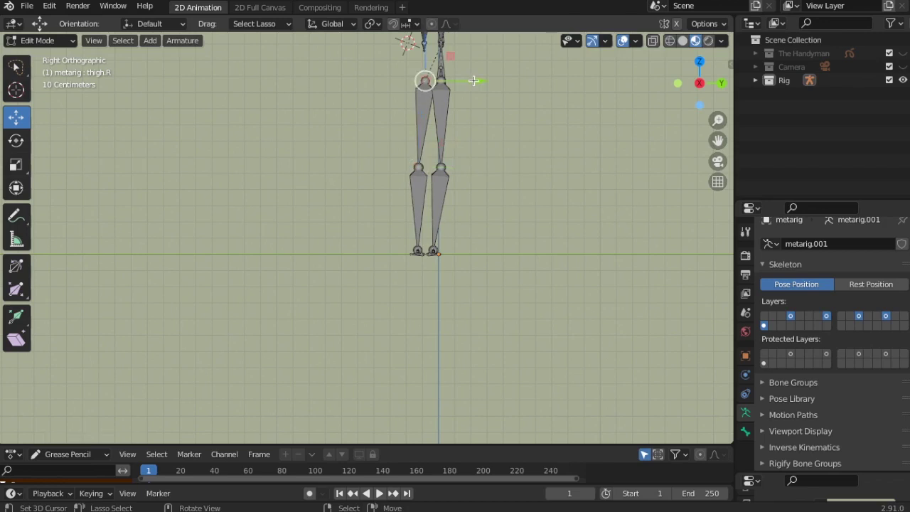
{"action": "key", "text": "g"}
{"action": "left_click", "coordinate": [456, 86]}
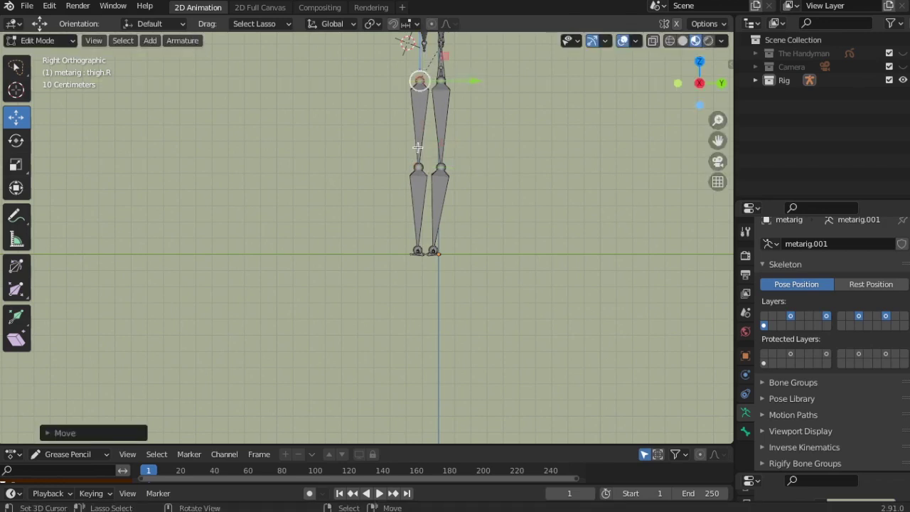
Shift the left knee joint forward about 0.01 m along global Y in side view
{"action": "scroll", "coordinate": [441, 231], "scroll_direction": "up", "scroll_amount": 3}
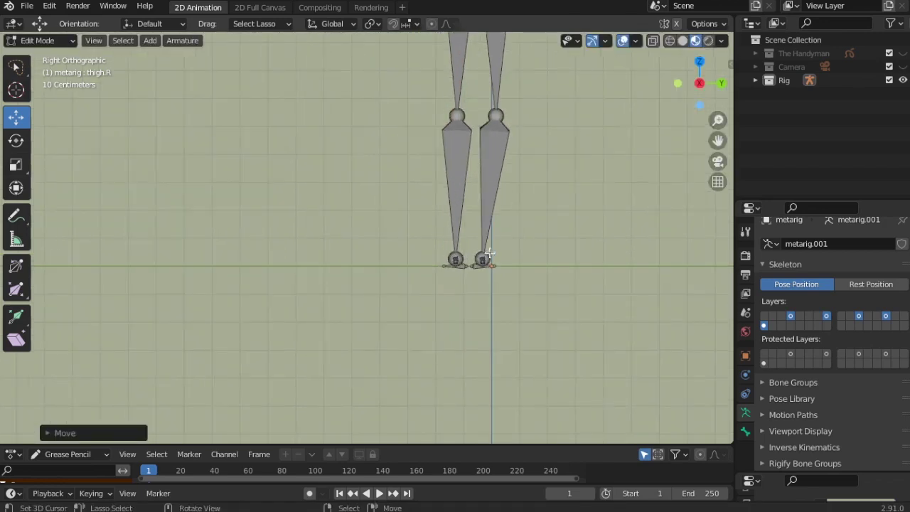
{"action": "left_click", "coordinate": [495, 116]}
{"action": "key", "text": "g"}
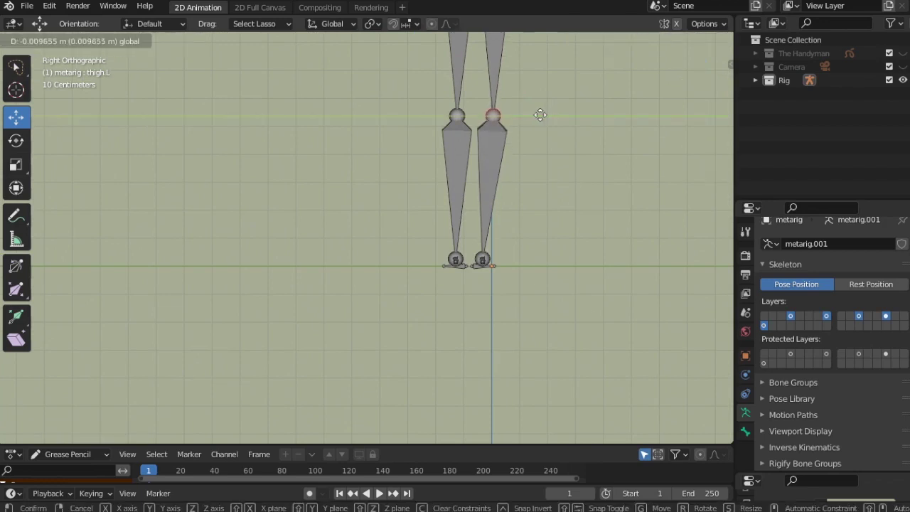
{"action": "left_click", "coordinate": [538, 121]}
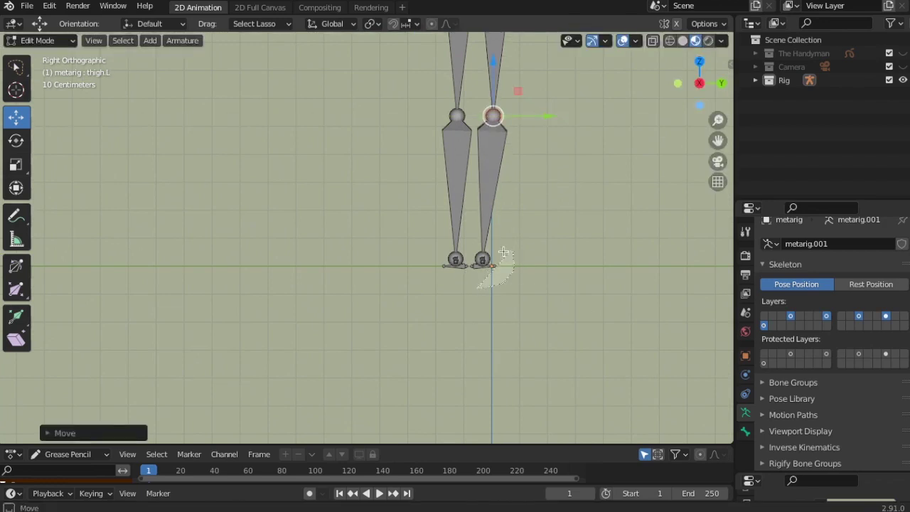
Move the left ankle, foot, toe and heel together about 0.04 m backward along Y, directly beneath the left knee
{"action": "left_click", "coordinate": [477, 258]}
{"action": "key", "text": "g"}
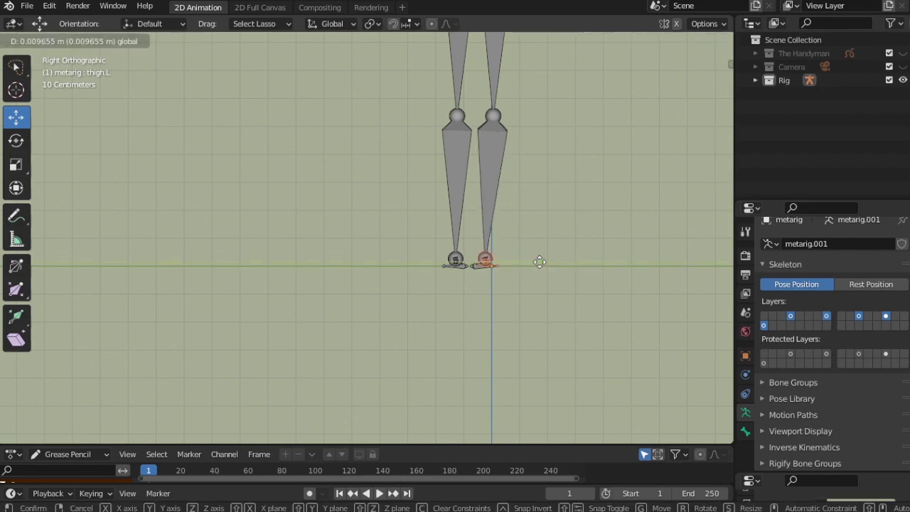
{"action": "left_click", "coordinate": [522, 274]}
{"action": "scroll", "coordinate": [500, 301], "scroll_direction": "up", "scroll_amount": 2}
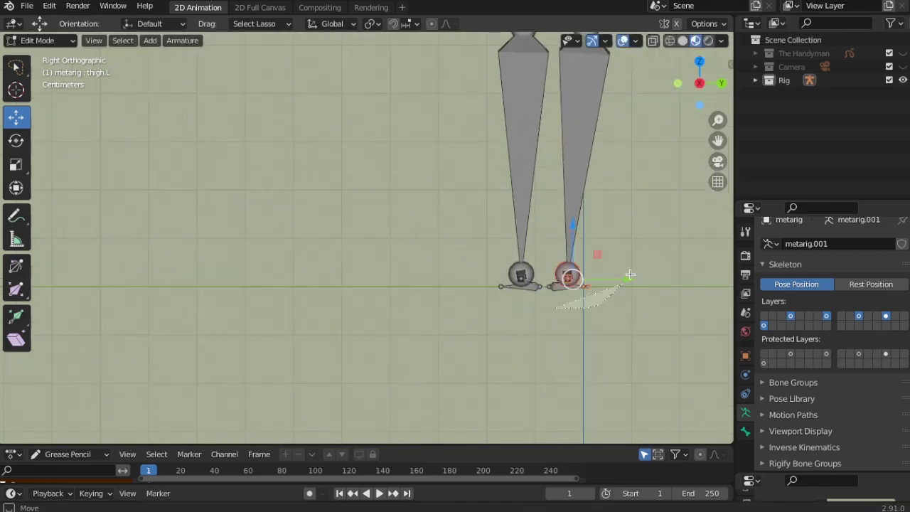
{"action": "key", "text": "g"}
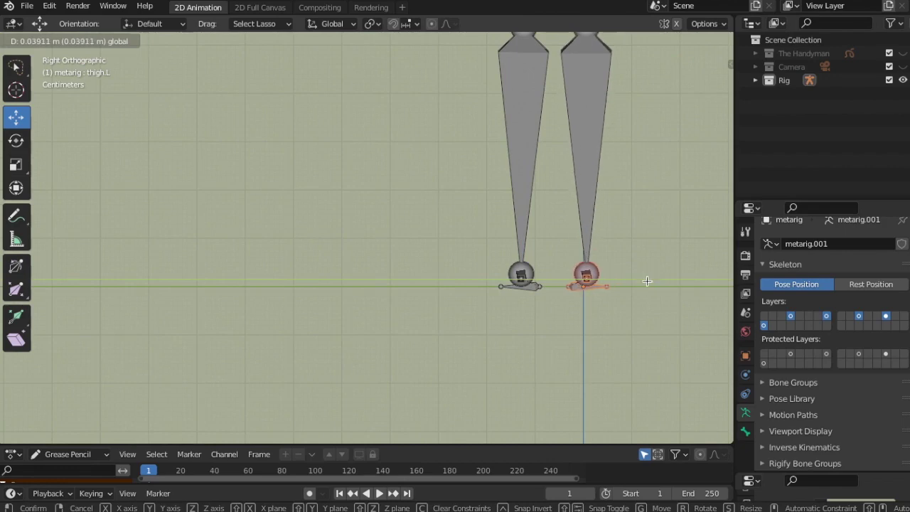
{"action": "left_click", "coordinate": [647, 281]}
Bring the whole meta-rig into front view and save the file
{"action": "scroll", "coordinate": [487, 234], "scroll_direction": "down", "scroll_amount": 2}
{"action": "scroll", "coordinate": [523, 112], "scroll_direction": "down", "scroll_amount": 3}
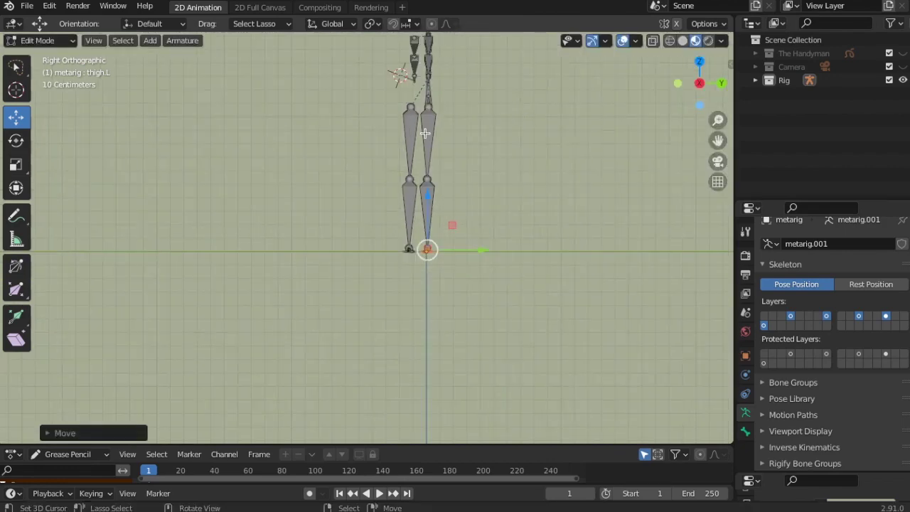
{"action": "scroll", "coordinate": [407, 119], "scroll_direction": "up", "scroll_amount": 2}
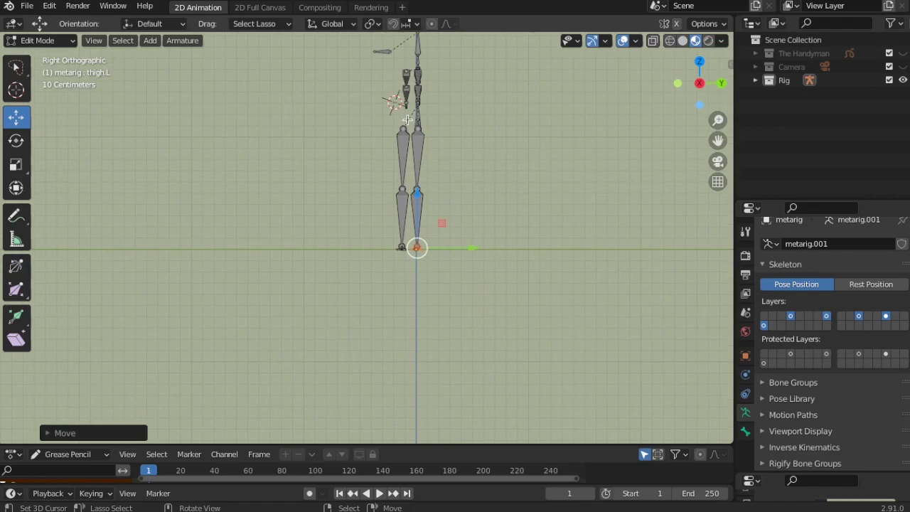
{"action": "middle_click_drag", "start_coordinate": [407, 119], "coordinate": [539, 163], "text": "alt"}
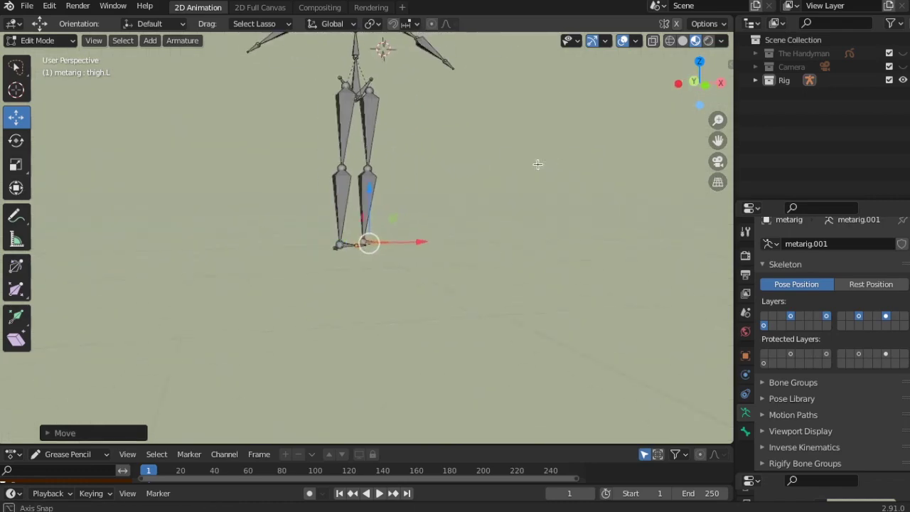
{"action": "scroll", "coordinate": [508, 174], "scroll_direction": "up", "scroll_amount": 4}
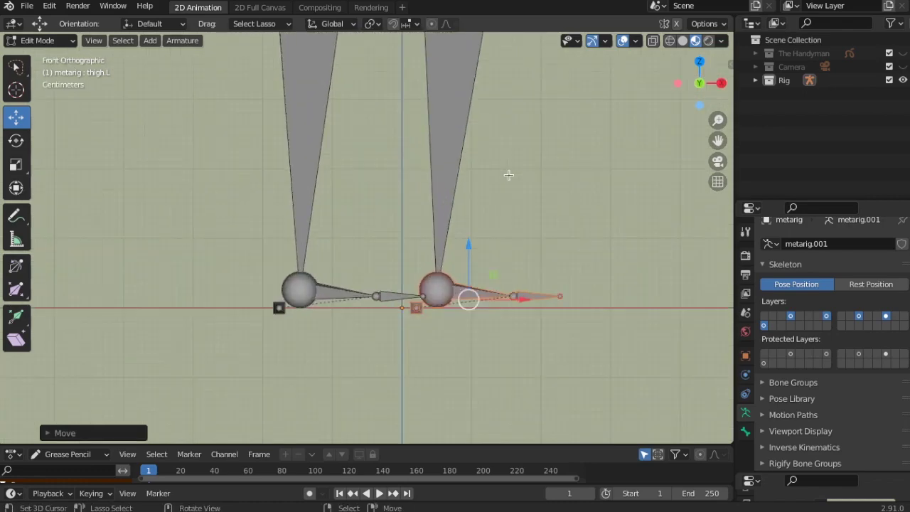
{"action": "scroll", "coordinate": [509, 175], "scroll_direction": "down", "scroll_amount": 4}
{"action": "middle_click_drag", "start_coordinate": [508, 175], "coordinate": [516, 295], "text": "shift"}
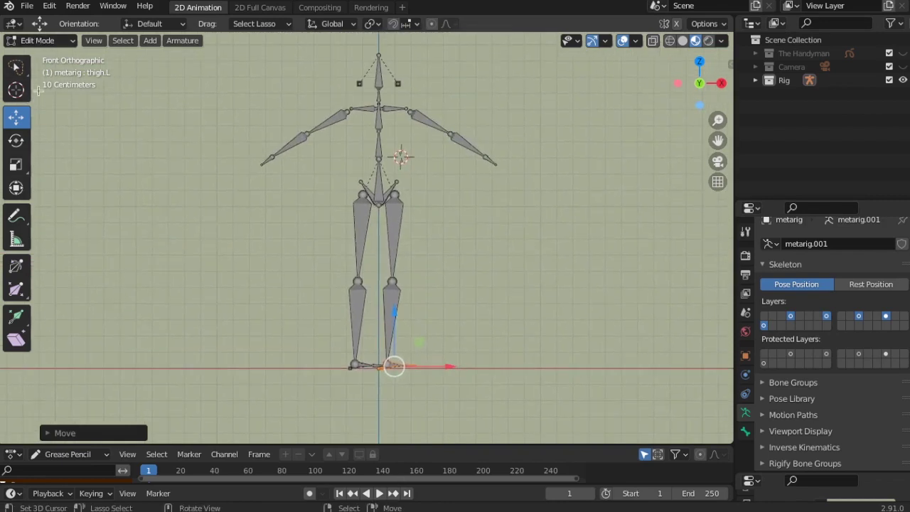
{"action": "left_click", "coordinate": [64, 42]}
{"action": "left_click", "coordinate": [26, 5]}
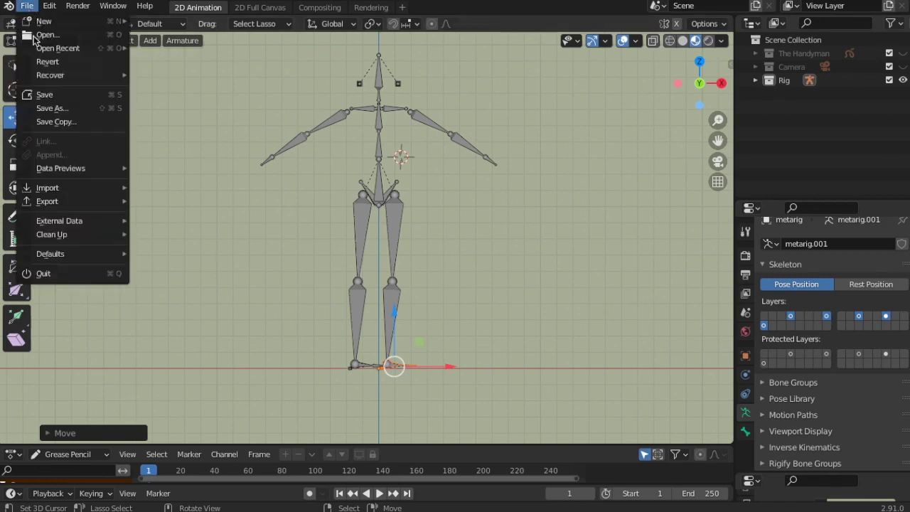
{"action": "left_click", "coordinate": [57, 95]}
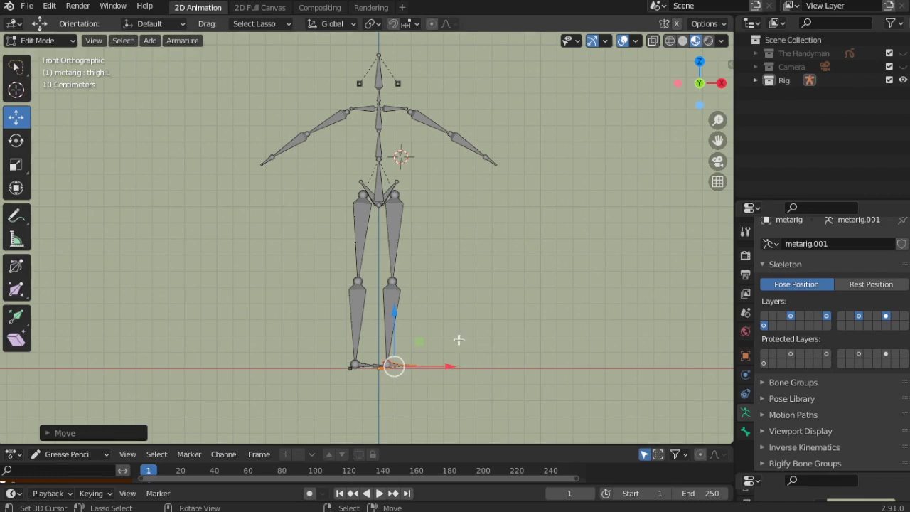
Shift the left foot bones outward along X under the left knee, and nudge the right hip joint slightly outward along X
{"action": "left_click_drag", "start_coordinate": [445, 367], "coordinate": [451, 367]}
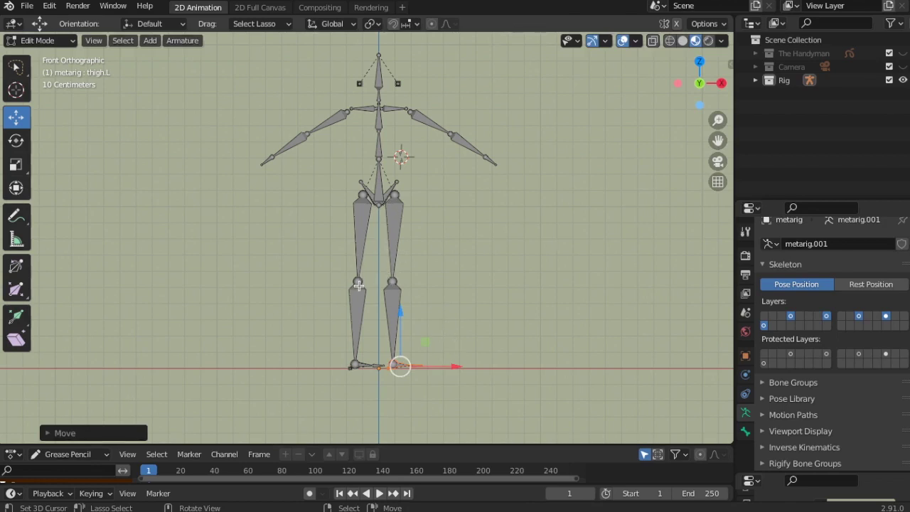
{"action": "left_click", "coordinate": [367, 196]}
{"action": "left_click_drag", "start_coordinate": [421, 196], "coordinate": [421, 196]}
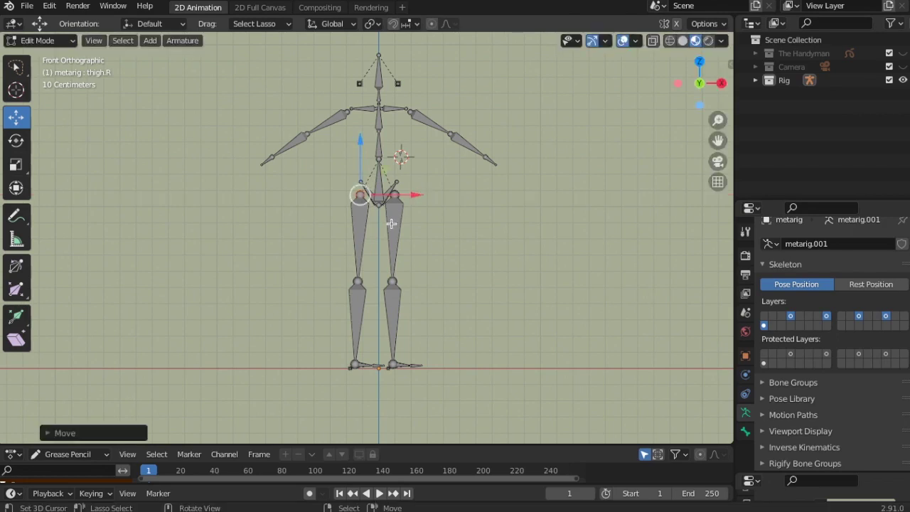
Select the entire linked left leg chain, nudge it slightly outward along X and deselect it
{"action": "left_click", "coordinate": [394, 228]}
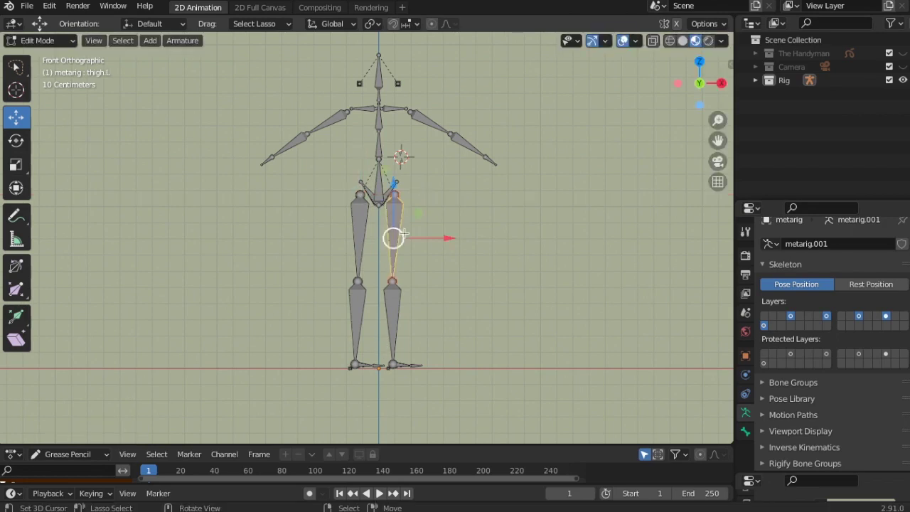
{"action": "key", "text": "l"}
{"action": "mouse_move", "coordinate": [446, 241]}
{"action": "left_mouse_down"}
{"action": "mouse_move", "coordinate": [481, 244]}
{"action": "mouse_move", "coordinate": [450, 252]}
{"action": "left_mouse_up"}
{"action": "left_click_drag", "start_coordinate": [458, 322], "coordinate": [456, 318]}
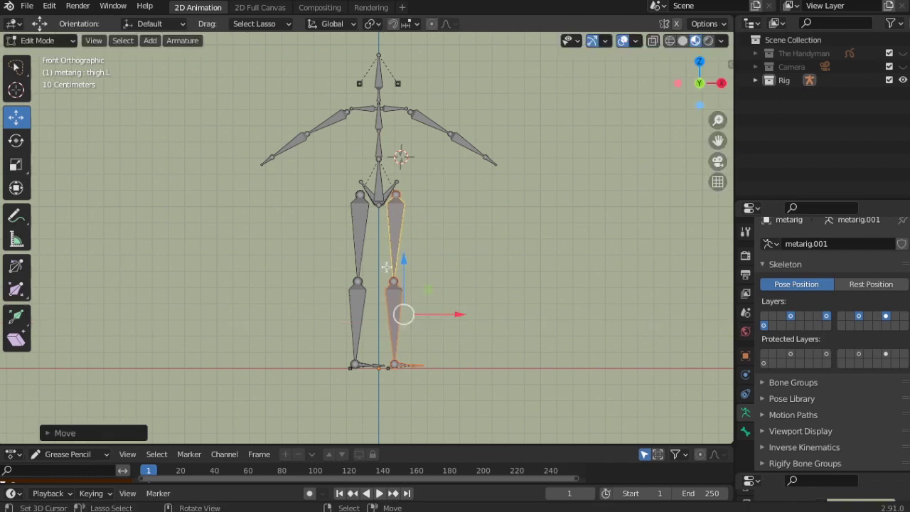
{"action": "left_click", "coordinate": [470, 254]}
Save the file with the adjusted leg bones and return to front view
{"action": "middle_click_drag", "start_coordinate": [469, 255], "coordinate": [420, 270]}
{"action": "scroll", "coordinate": [419, 271], "scroll_direction": "down", "scroll_amount": 3}
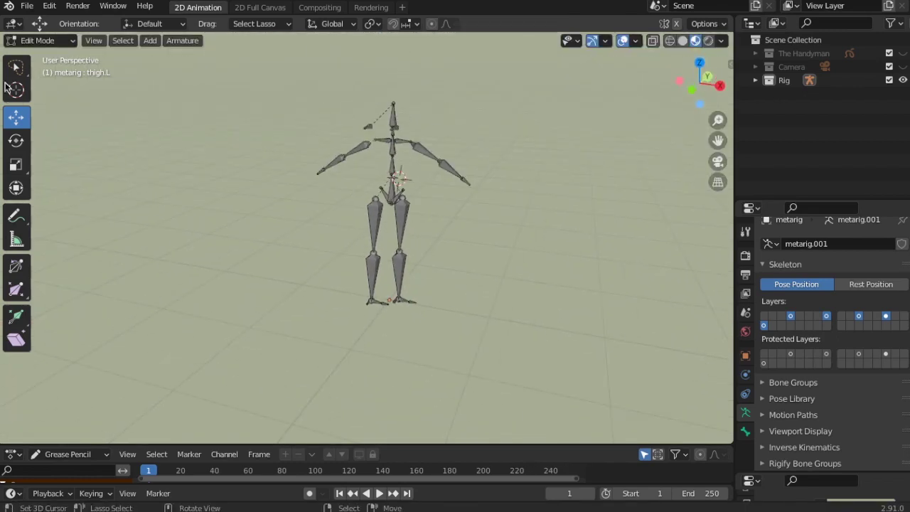
{"action": "left_click", "coordinate": [26, 6]}
{"action": "left_click", "coordinate": [39, 98]}
{"action": "key", "text": "KP_1"}
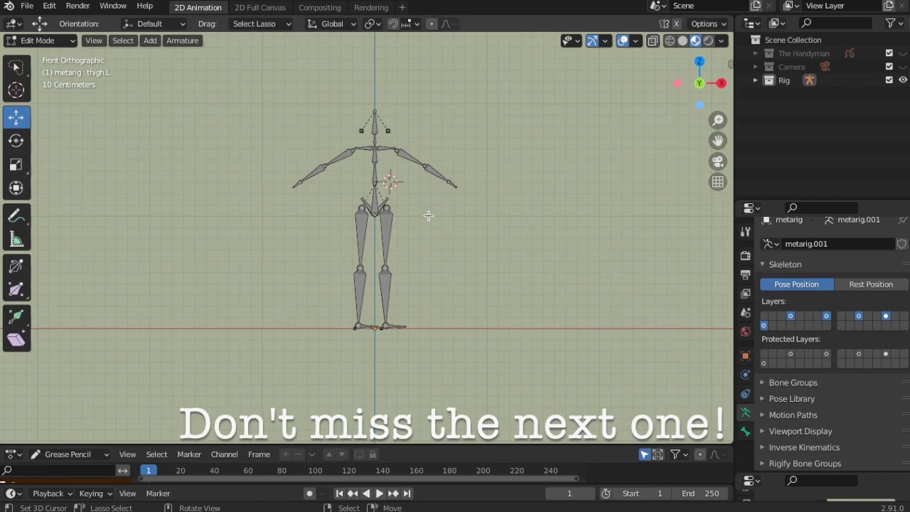
Rename the Rig collection to "2D Rig"
{"action": "double_click", "coordinate": [784, 80]}
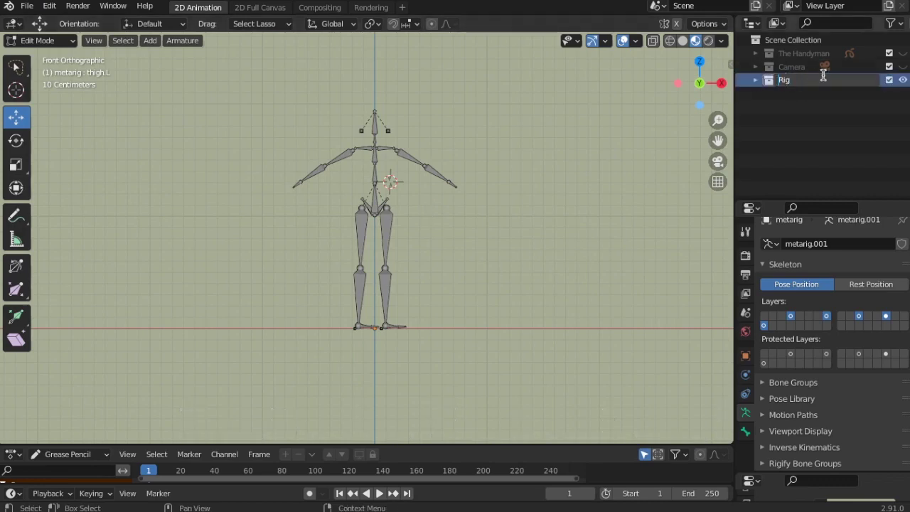
{"action": "type", "text": "@"}
{"action": "type", "text": "D"}
{"action": "key", "text": "Return"}
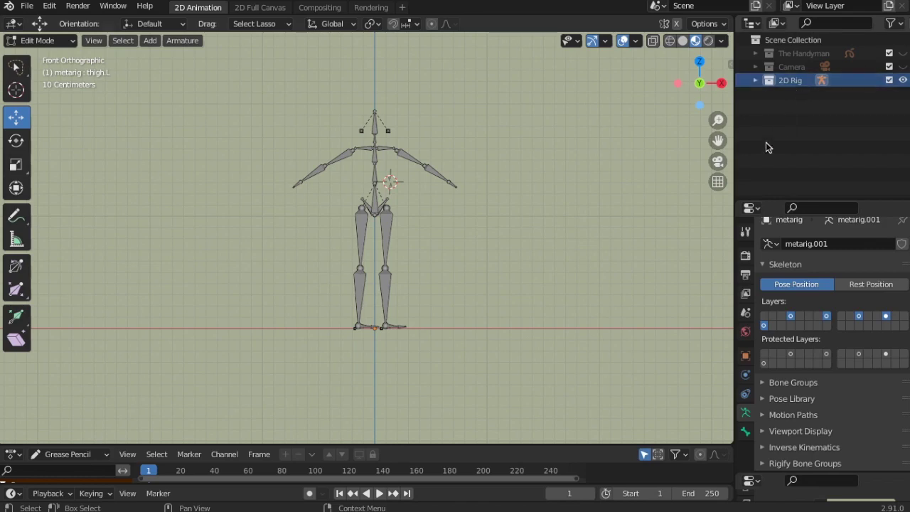
Switch to Object Mode, select the meta-rig armature and generate the Rigify rig from it
{"action": "scroll", "coordinate": [421, 180], "scroll_direction": "up", "scroll_amount": 2}
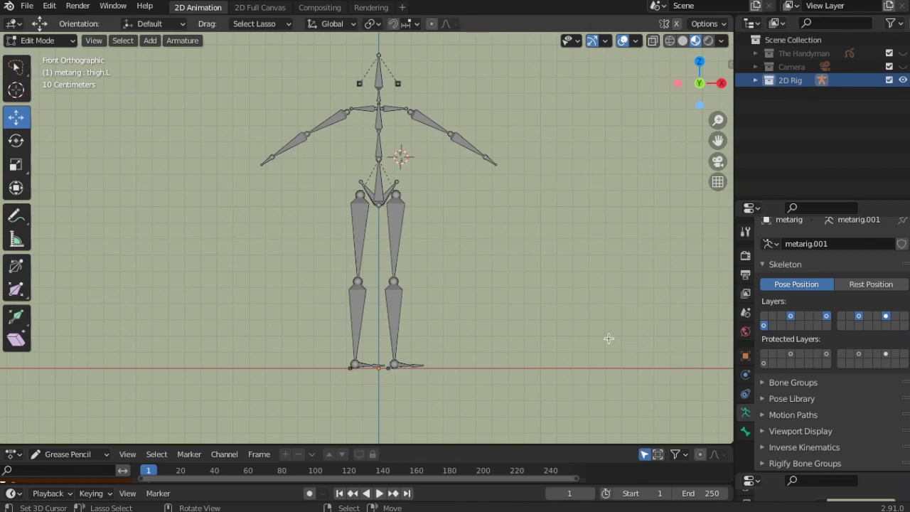
{"action": "left_click", "coordinate": [60, 40]}
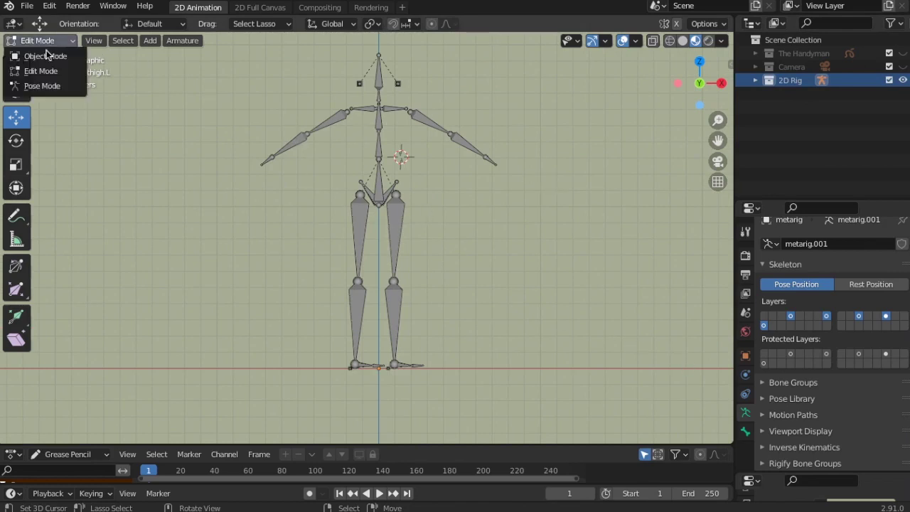
{"action": "left_click", "coordinate": [52, 57]}
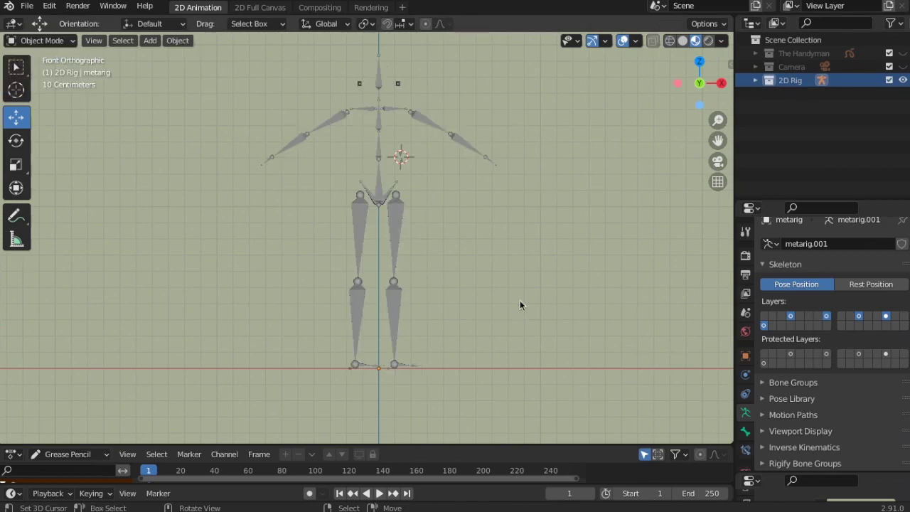
{"action": "left_click", "coordinate": [392, 207]}
{"action": "scroll", "coordinate": [825, 398], "scroll_direction": "down", "scroll_amount": 3}
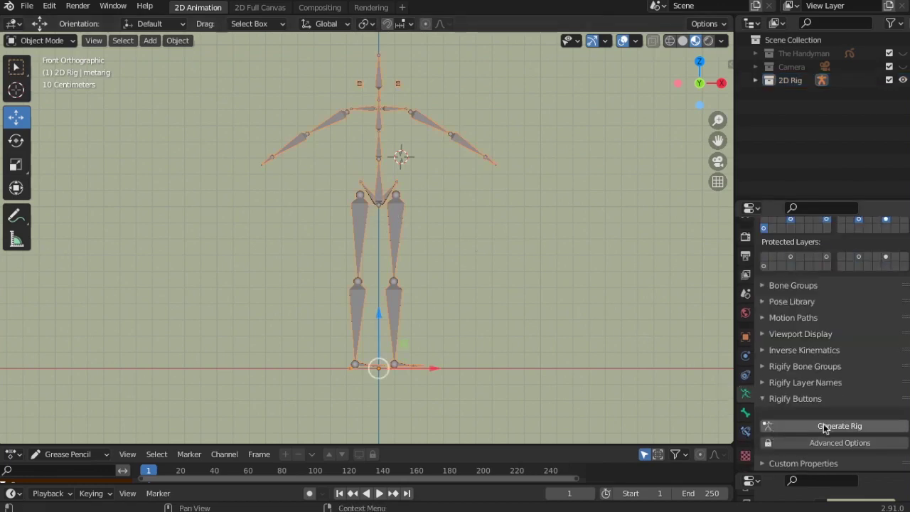
{"action": "left_click", "coordinate": [825, 428]}
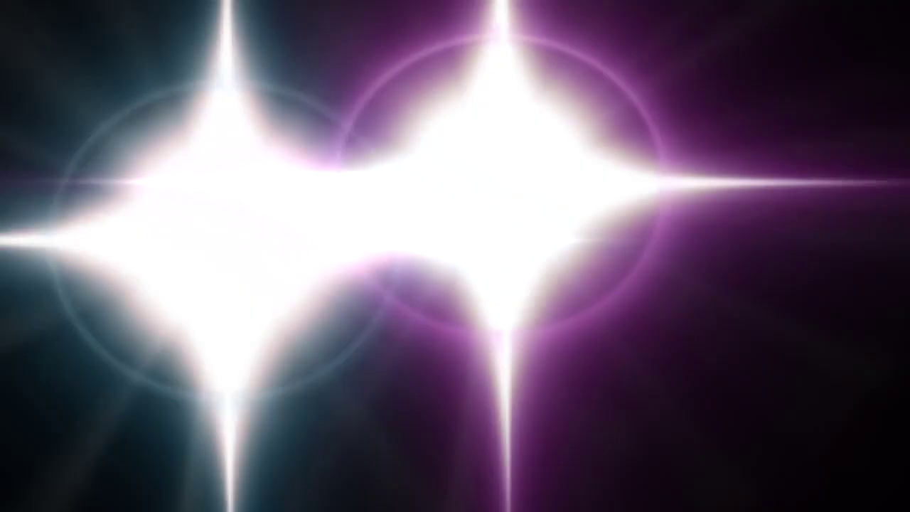